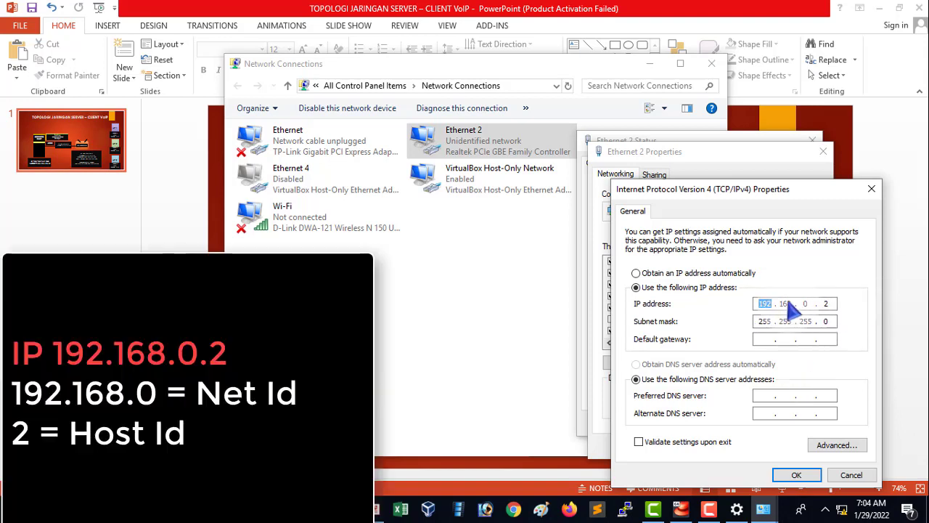
Accept the Ethernet 2 adapter's static address 192.168.0.2 with subnet mask 255.255.255.0, then close its dialogs, Network Connections and Settings.
click(806, 476)
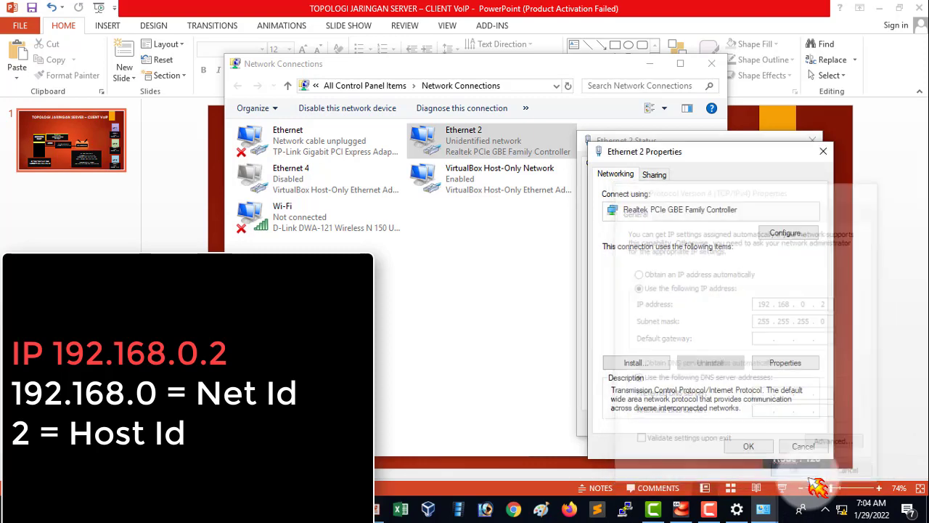
click(755, 444)
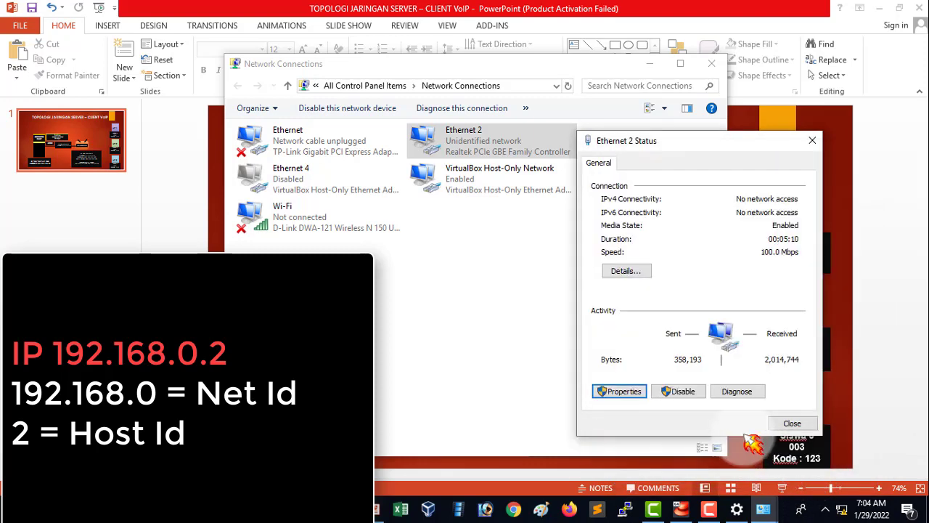
click(792, 423)
click(713, 64)
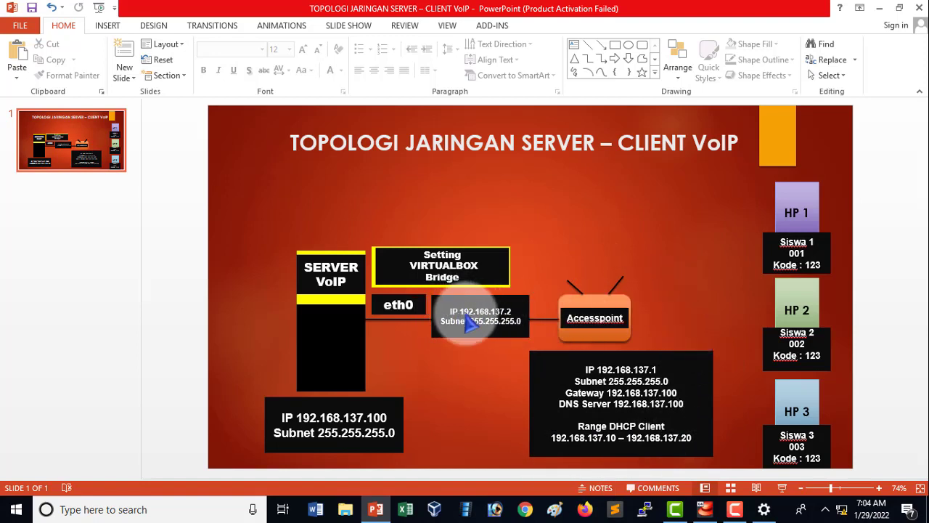
click(470, 328)
click(485, 351)
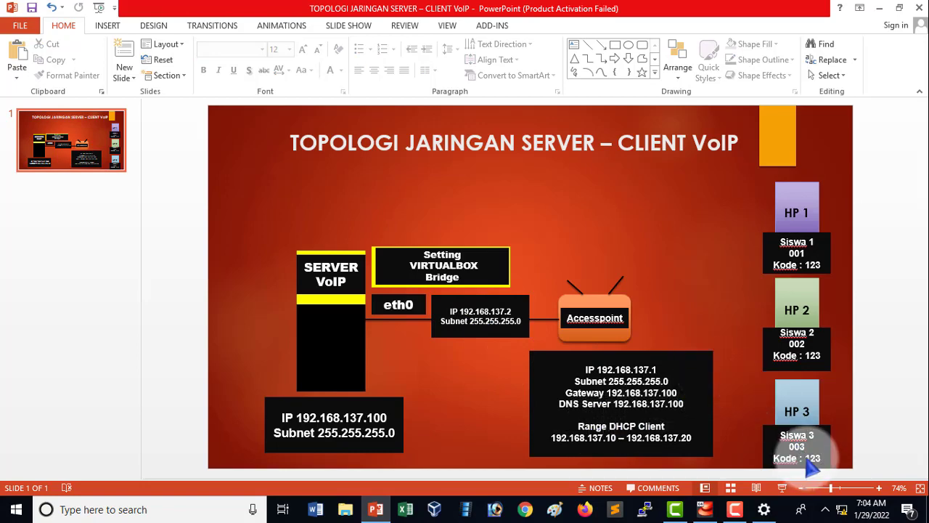
click(777, 516)
click(913, 11)
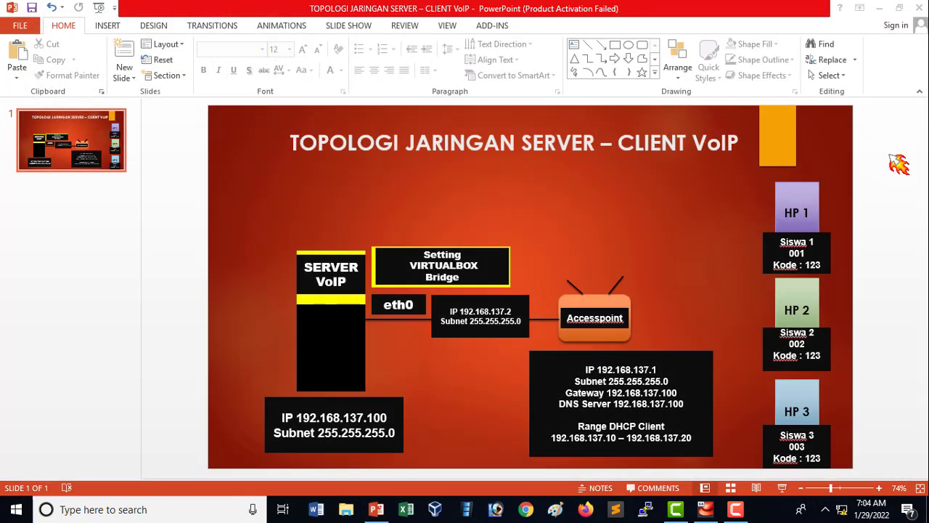
Reopen the Ethernet 2 adapter's IPv4 properties from the network settings and check its static IP address.
right_click(842, 511)
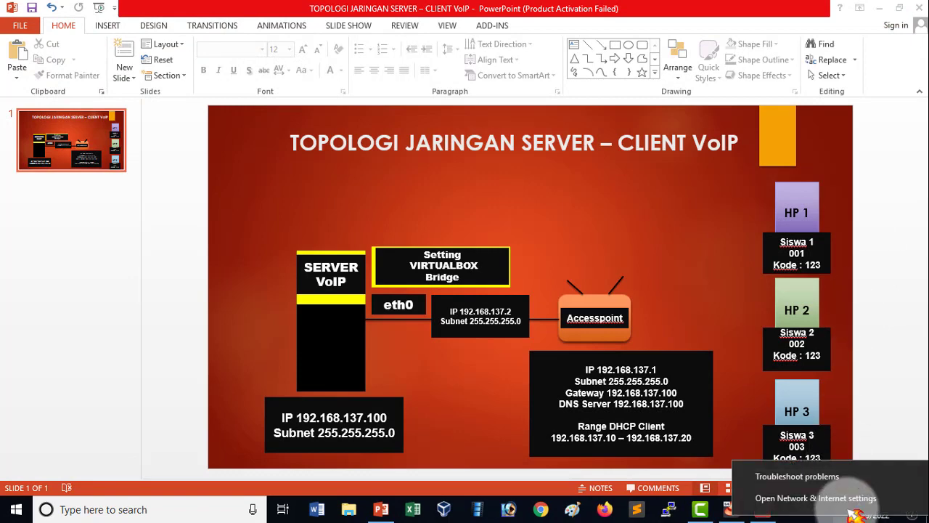
click(865, 503)
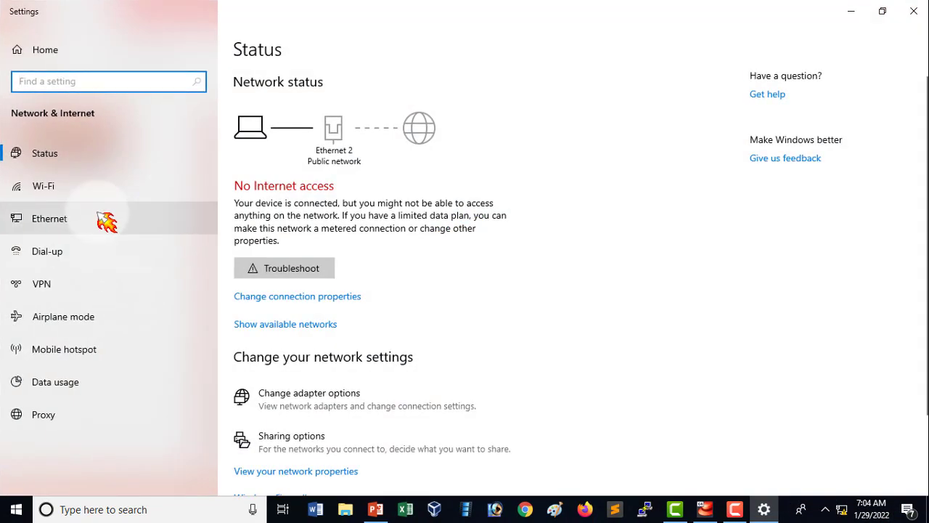
click(107, 222)
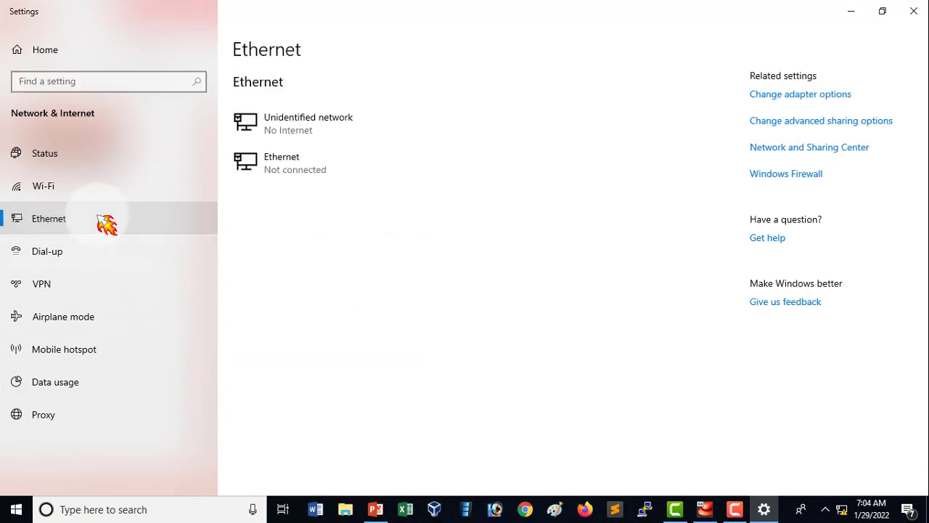
click(806, 95)
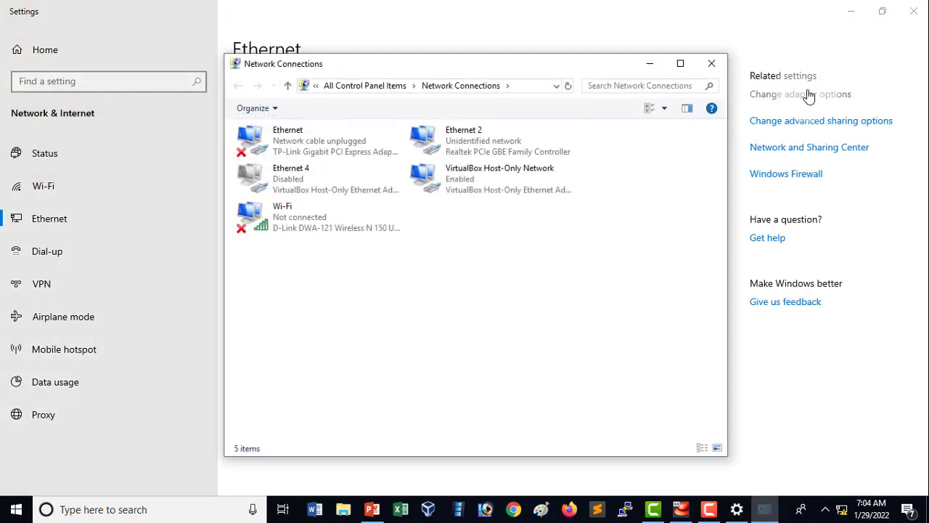
double_click(545, 145)
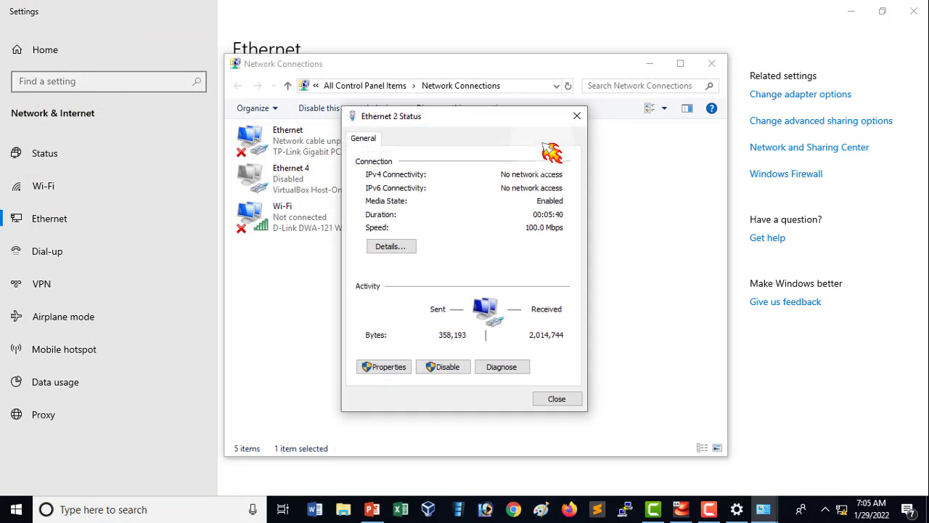
click(387, 367)
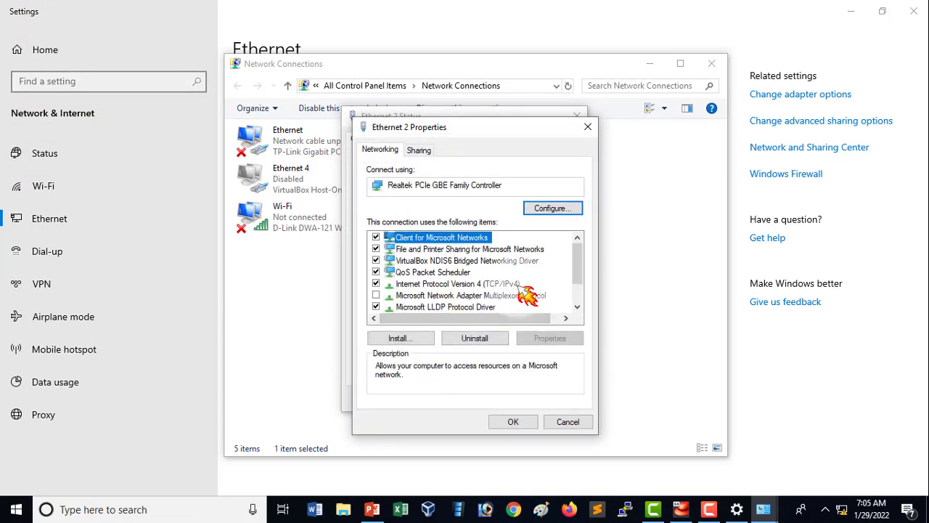
double_click(508, 283)
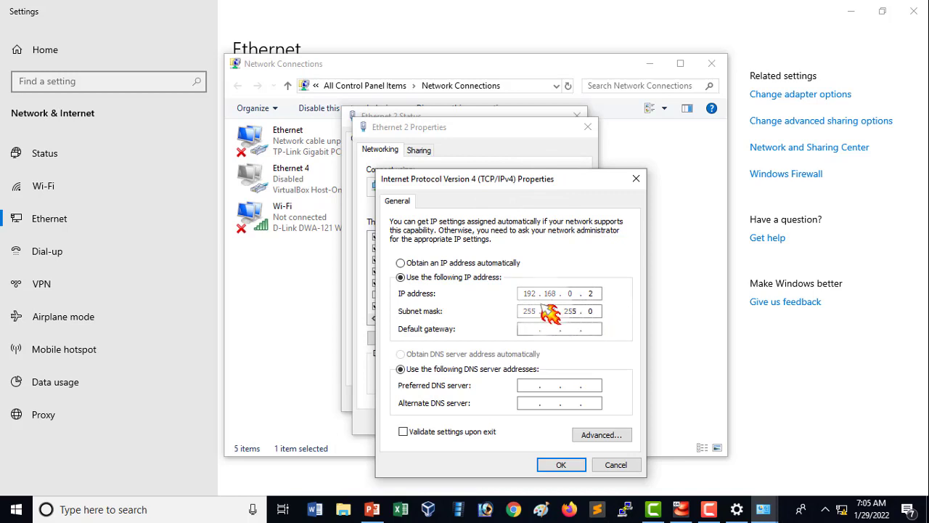
drag(574, 294, 501, 294)
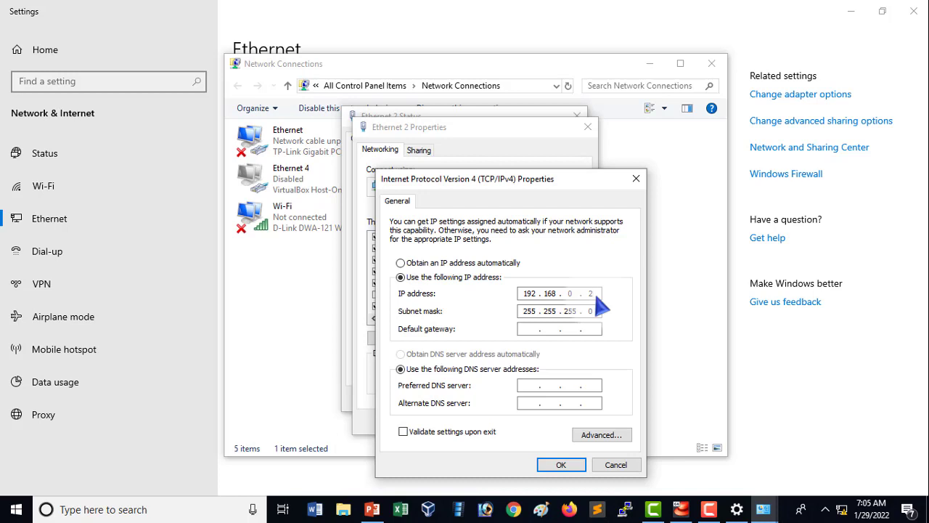
Confirm the Ethernet 2 IPv4 properties and close the adapter dialogs, Network Connections and Settings.
click(561, 464)
click(520, 424)
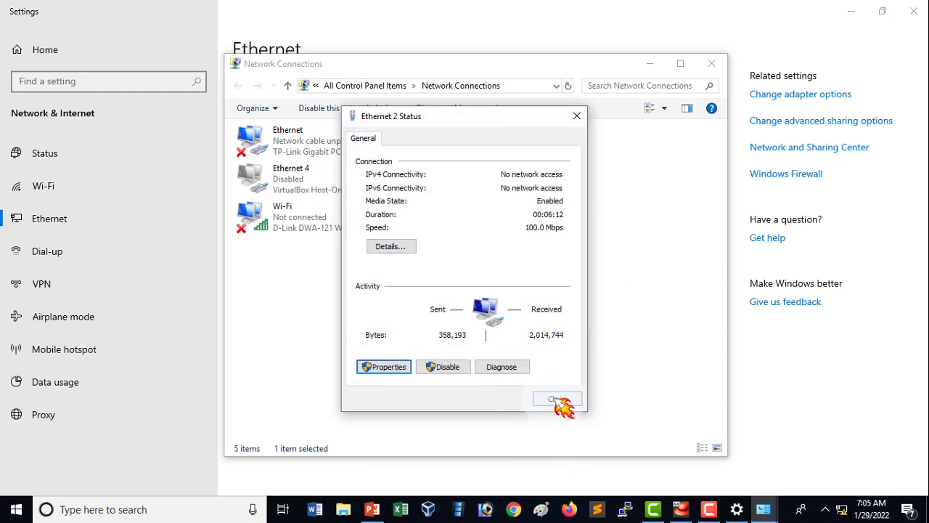
click(557, 399)
click(719, 65)
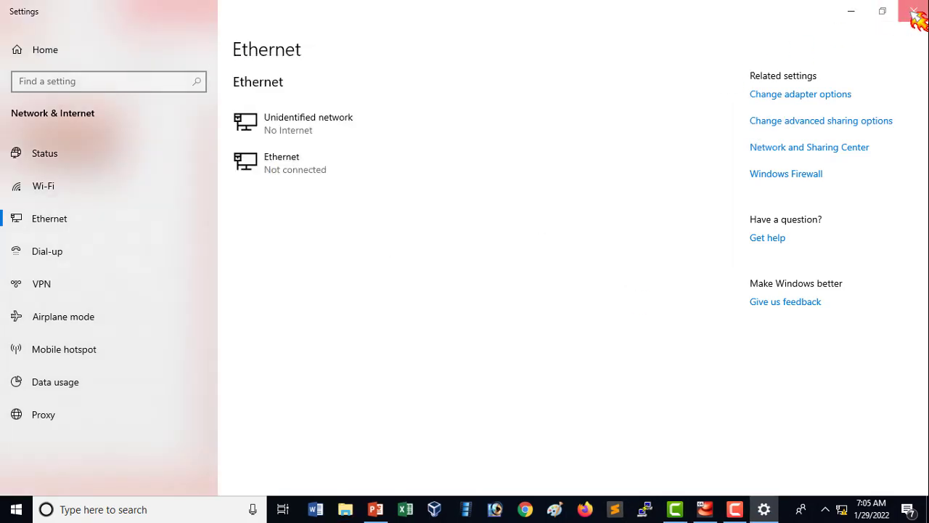
click(913, 11)
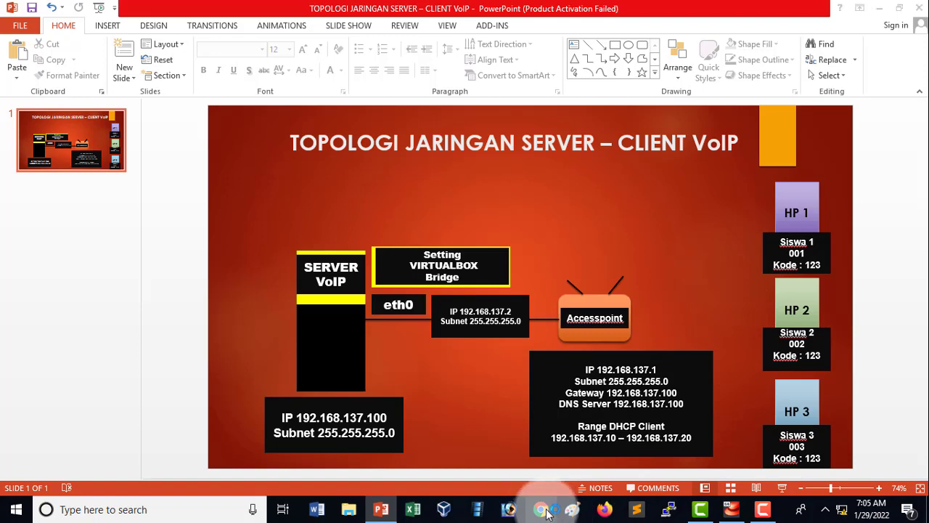
Switch to Chrome and open the D-Link access point's configuration page at 192.168.0.50.
click(552, 511)
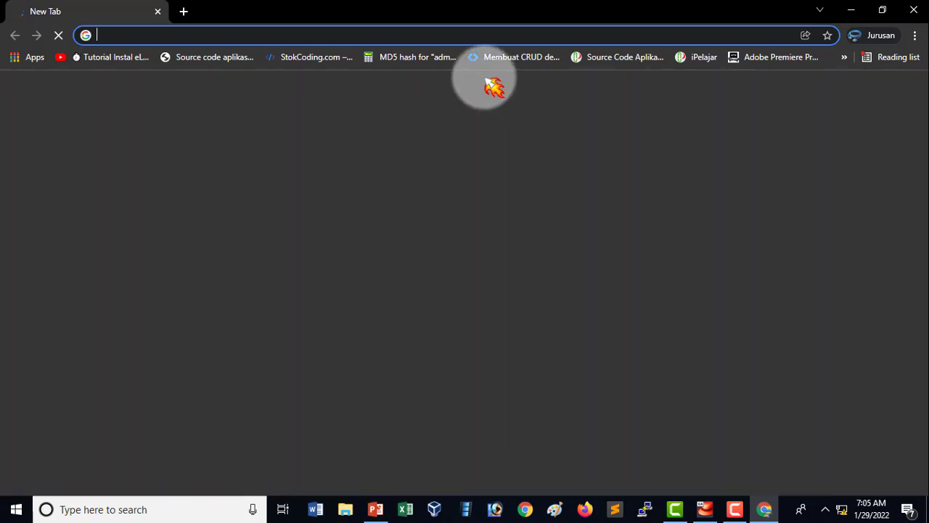
click(474, 37)
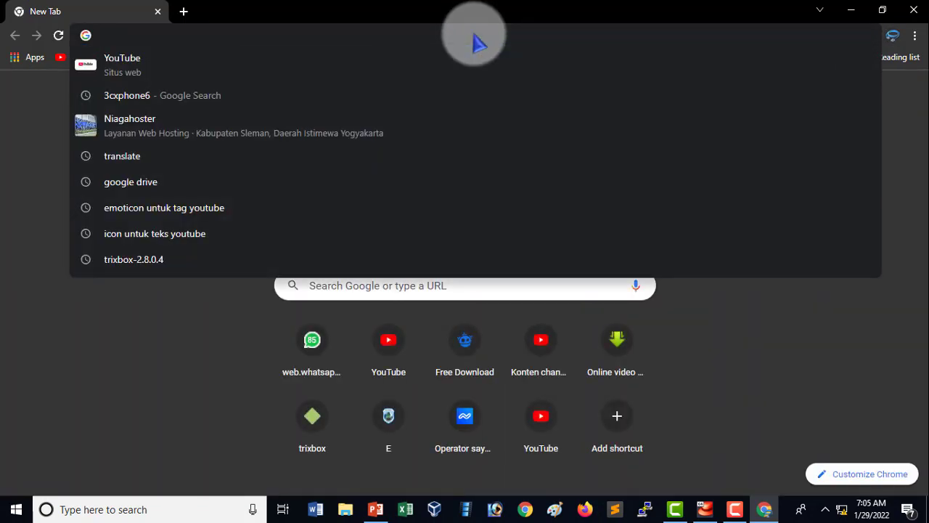
text(192)
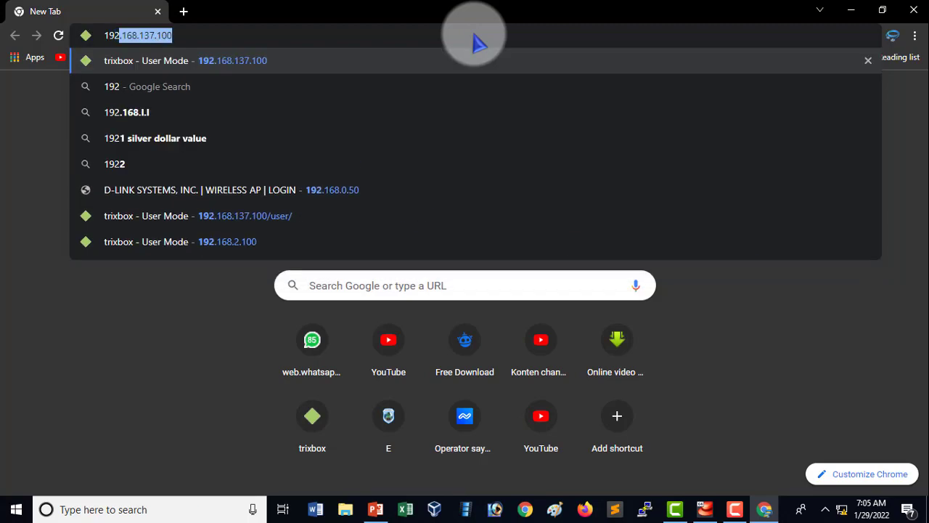
text(.16)
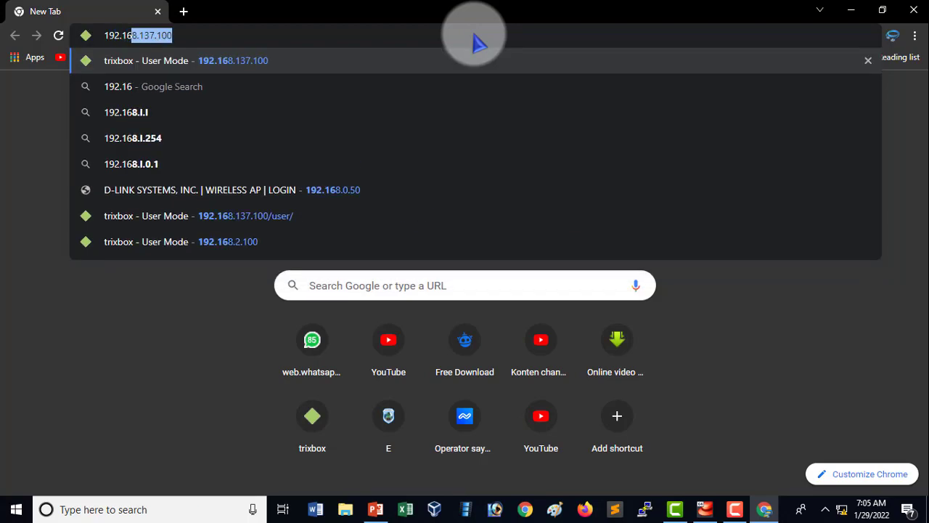
text(8.0)
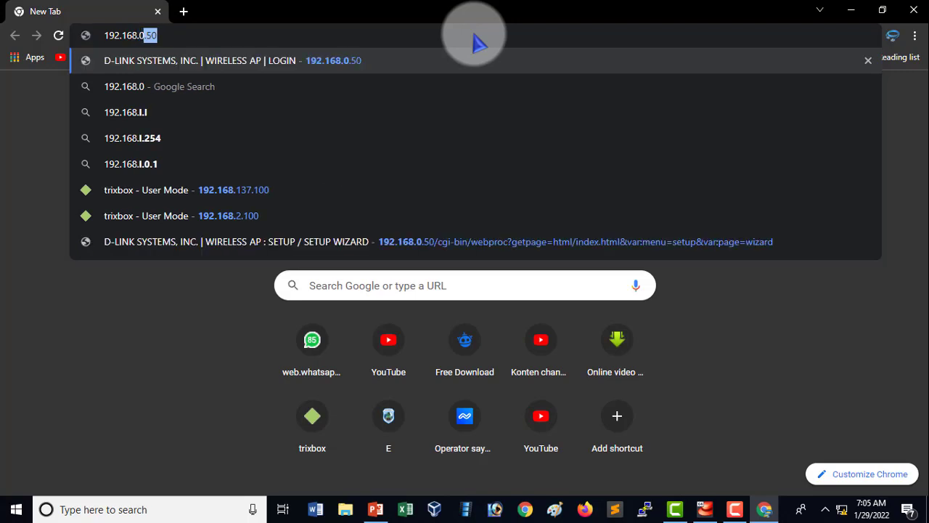
text(.50)
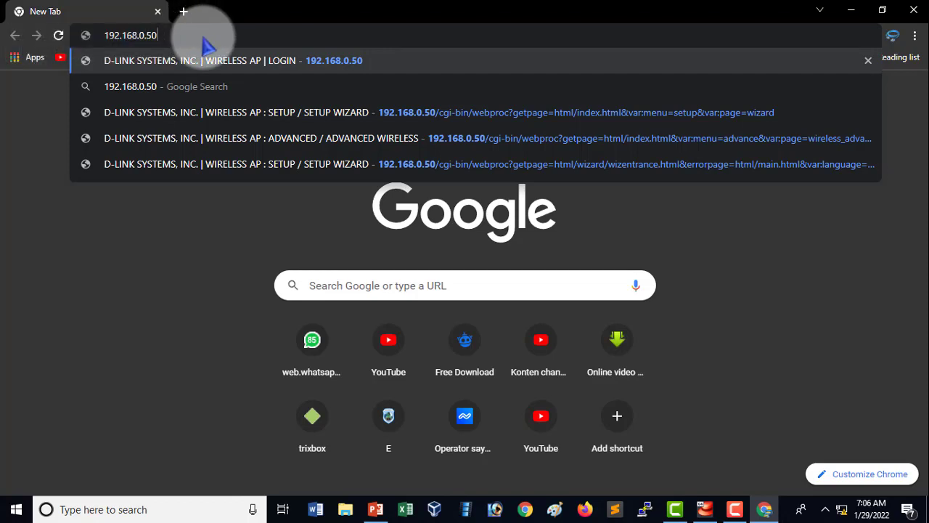
mouse_move(203, 37)
mouse_down()
mouse_move(93, 36)
mouse_move(190, 39)
mouse_up()
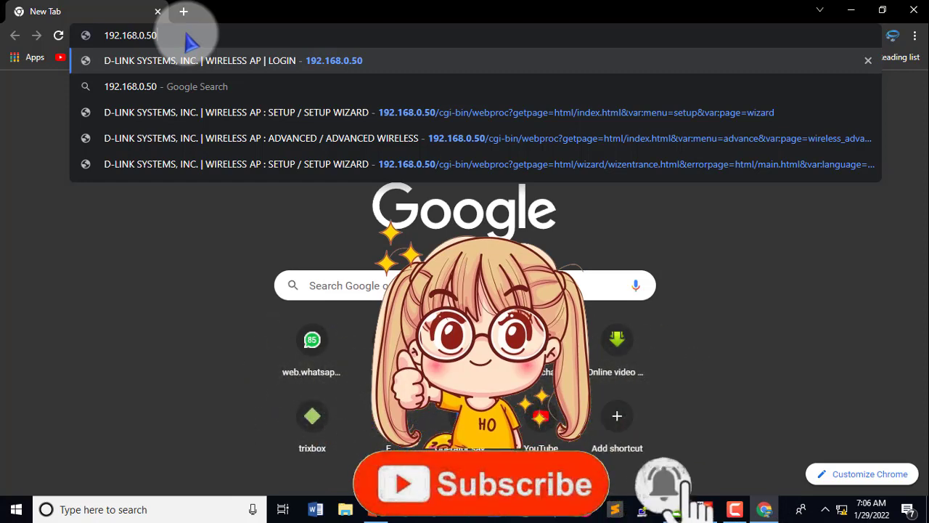
key(Return)
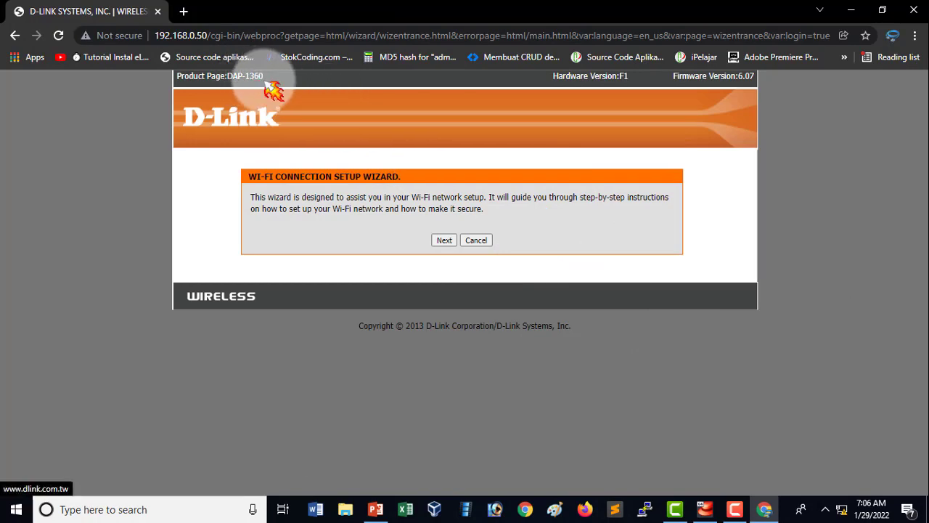
Cancel the Wi-Fi connection setup wizard and check the VoIP topology slide in PowerPoint before returning to the browser.
click(474, 241)
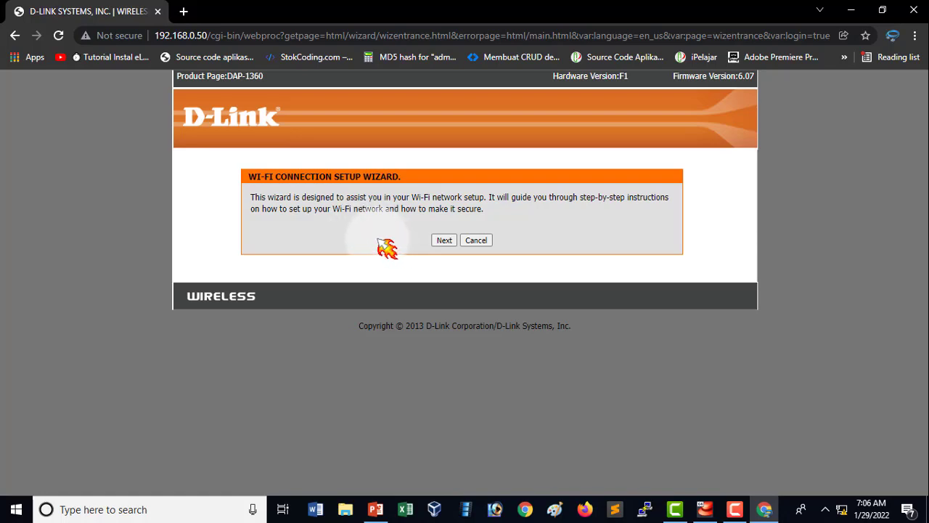
click(446, 240)
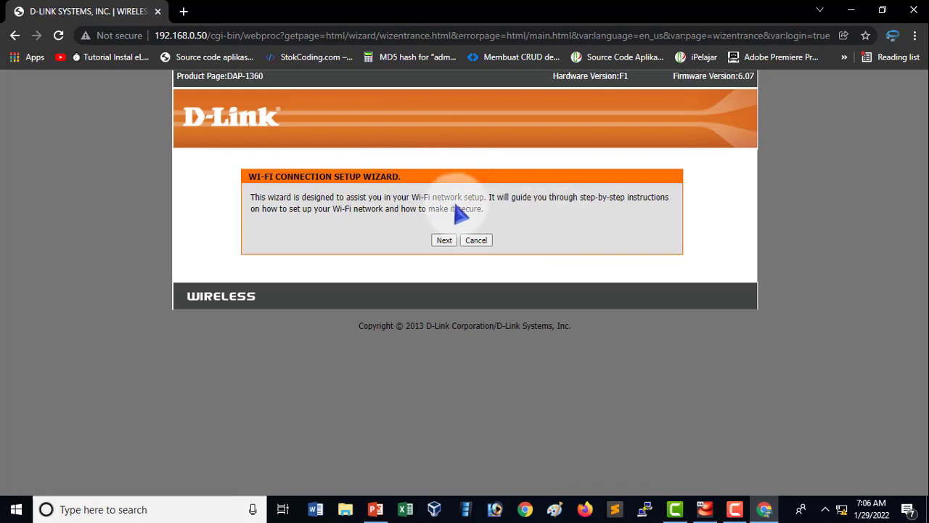
click(378, 510)
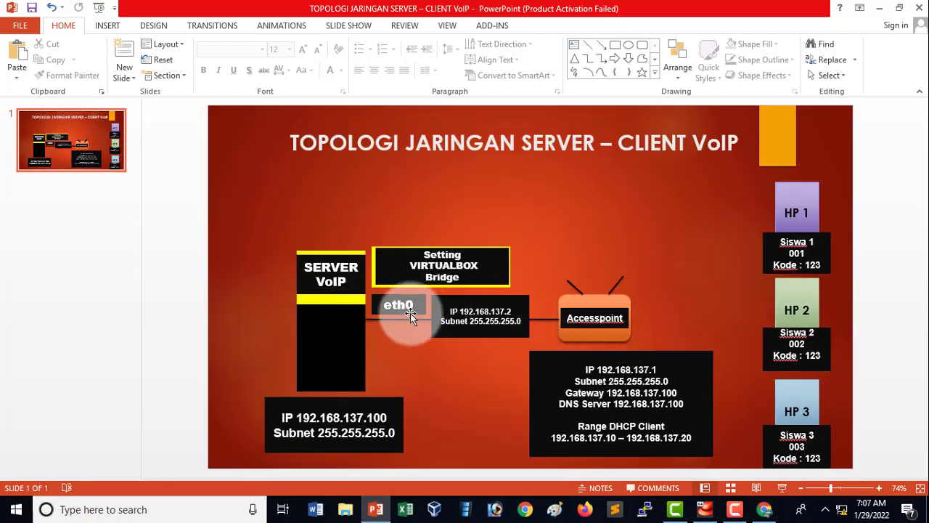
click(882, 10)
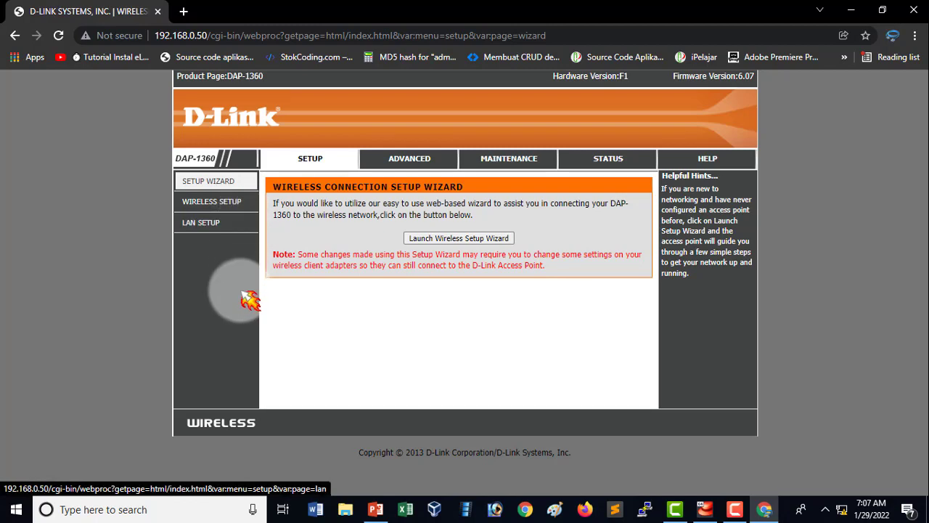
Open the access point's LAN setup page and compare its IP settings with the planned access point values on the PowerPoint topology slide.
click(229, 230)
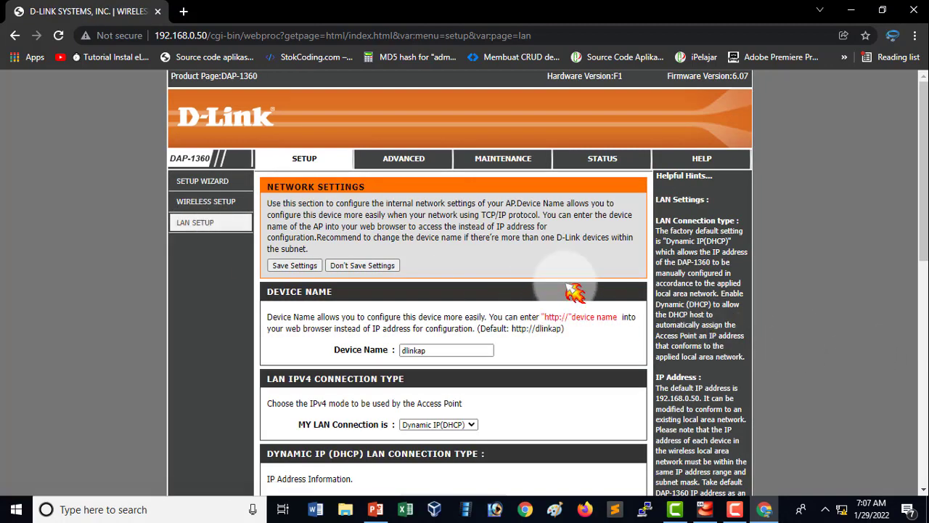
scroll(574, 292, down, 1)
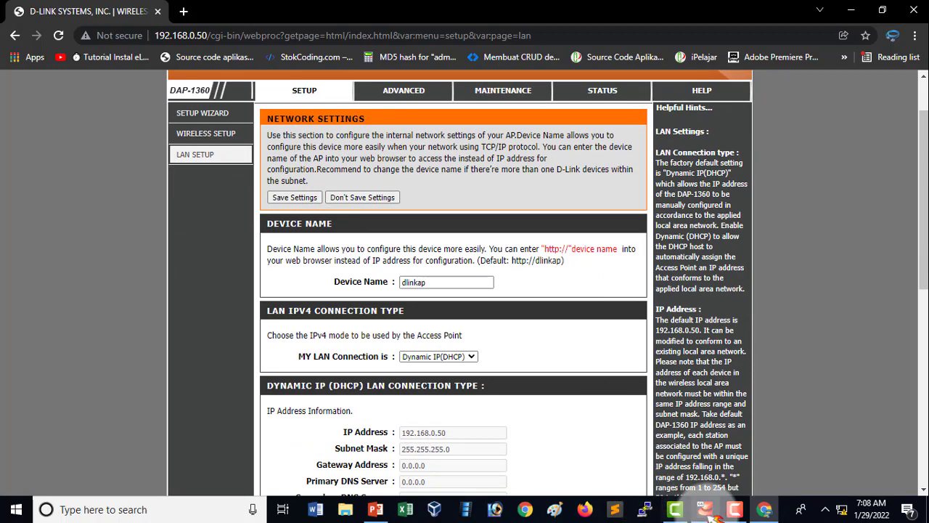
click(376, 513)
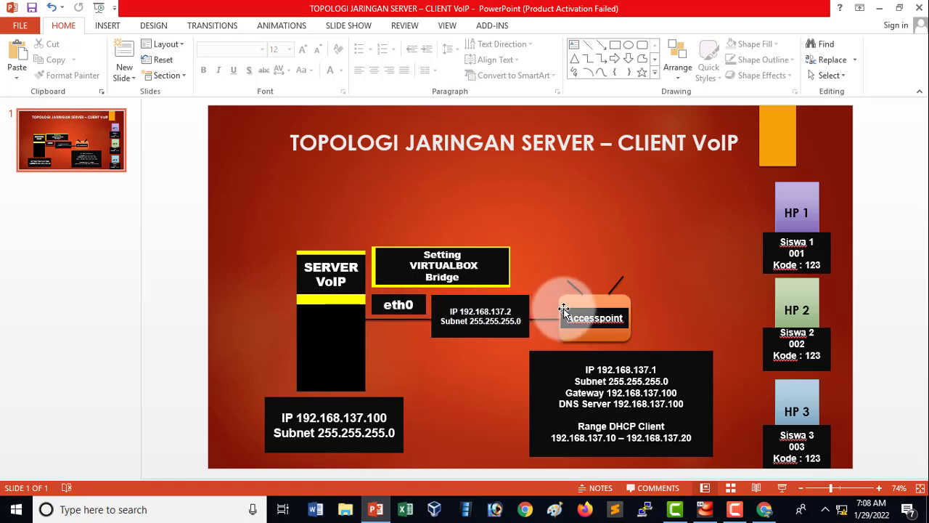
click(764, 509)
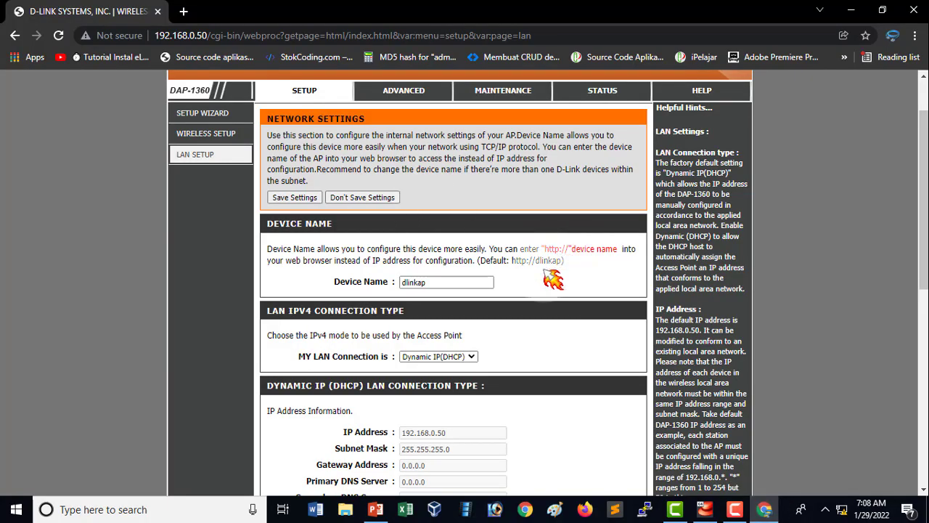
scroll(551, 329, down, 1)
scroll(436, 312, up, 2)
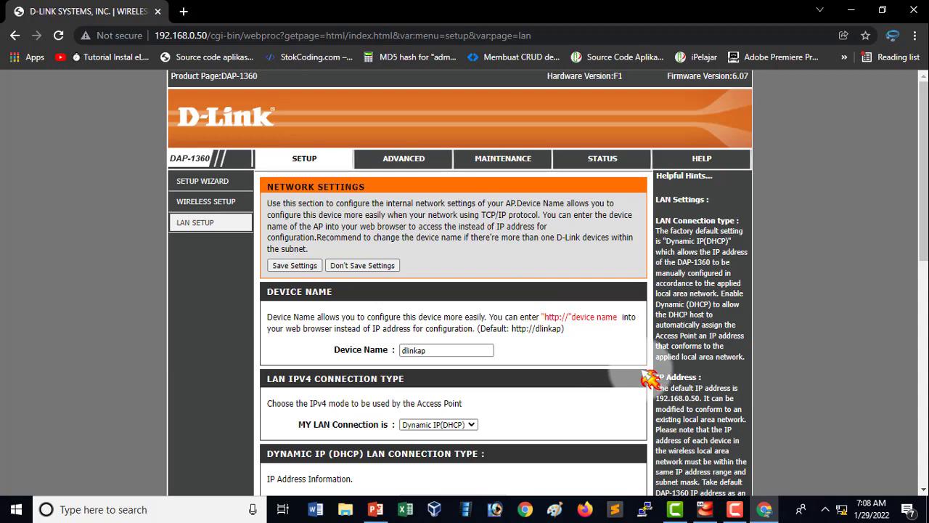
scroll(650, 378, down, 1)
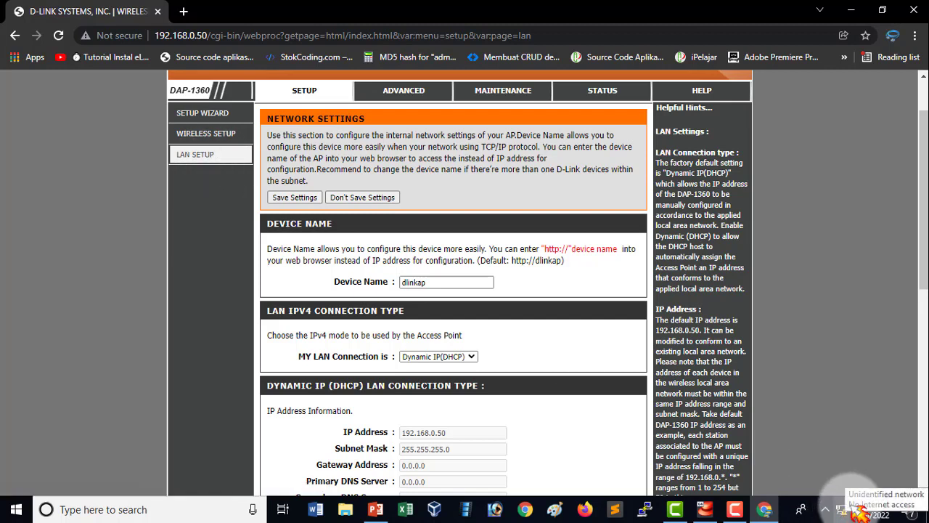
click(375, 510)
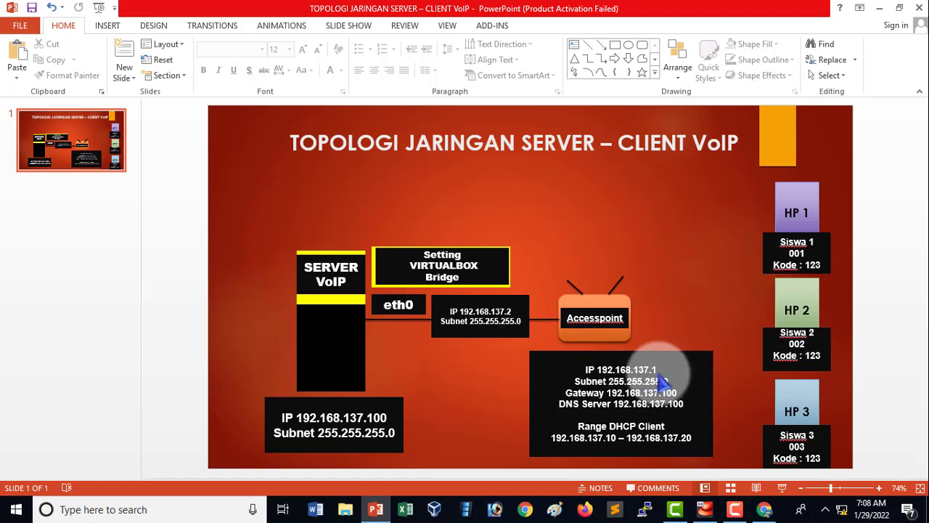
Switch back to Chrome and set the access point's LAN connection type to Static IP.
click(764, 509)
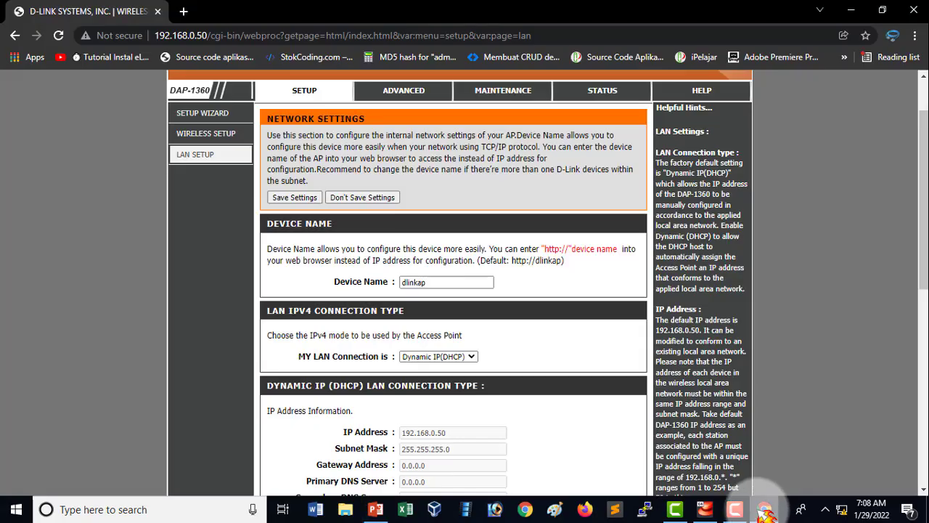
scroll(535, 367, down, 3)
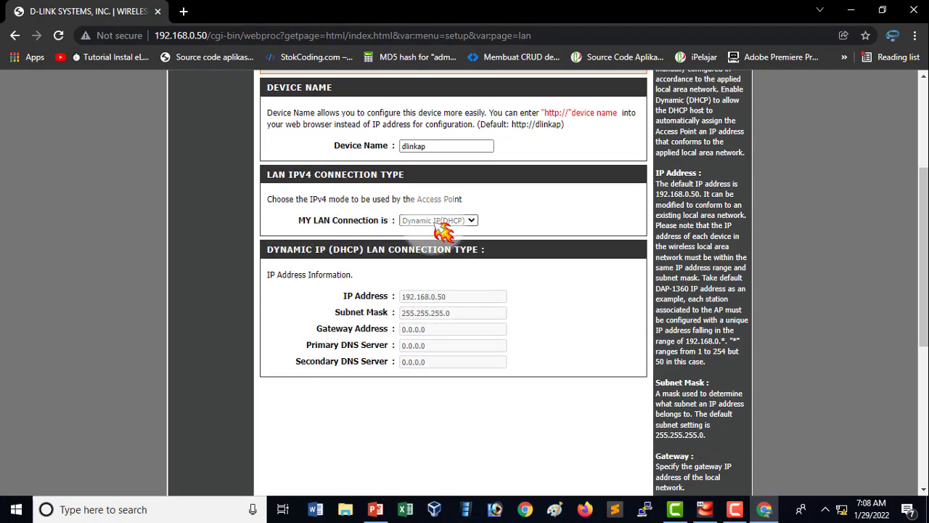
scroll(482, 326, up, 1)
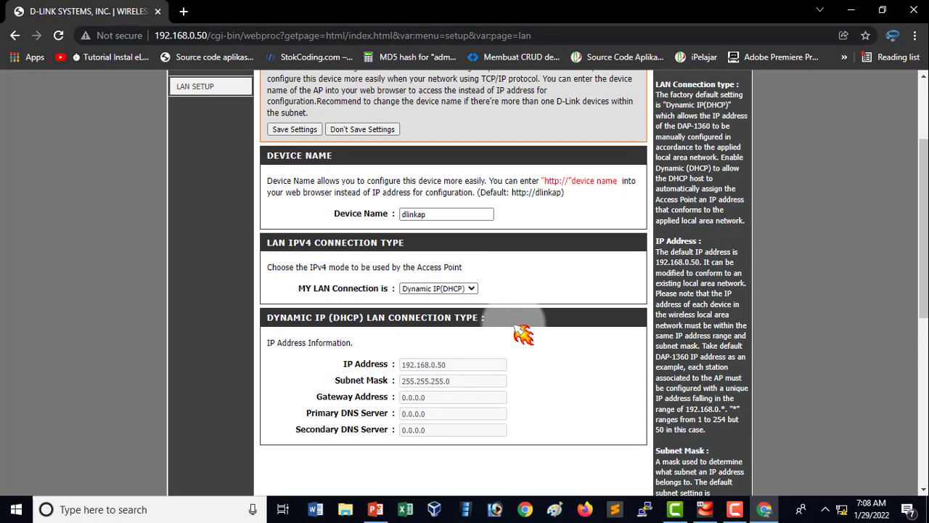
click(470, 289)
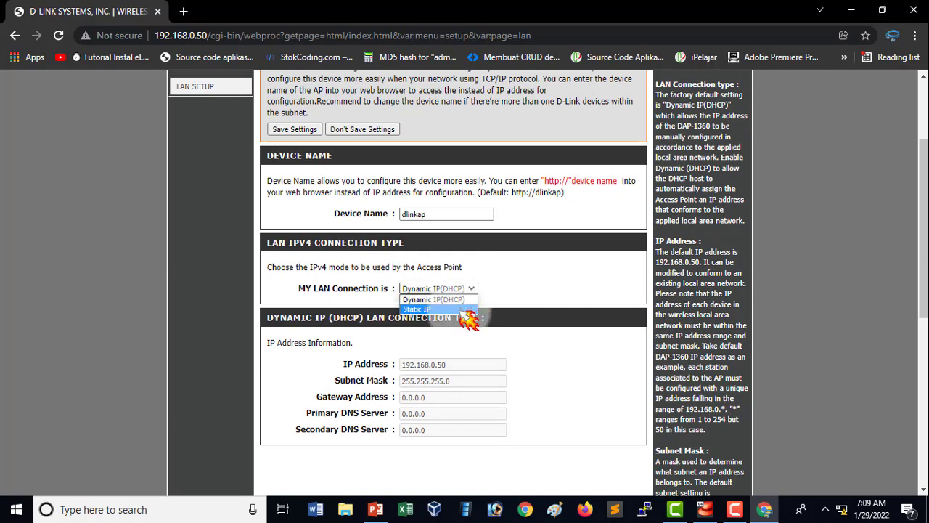
click(428, 310)
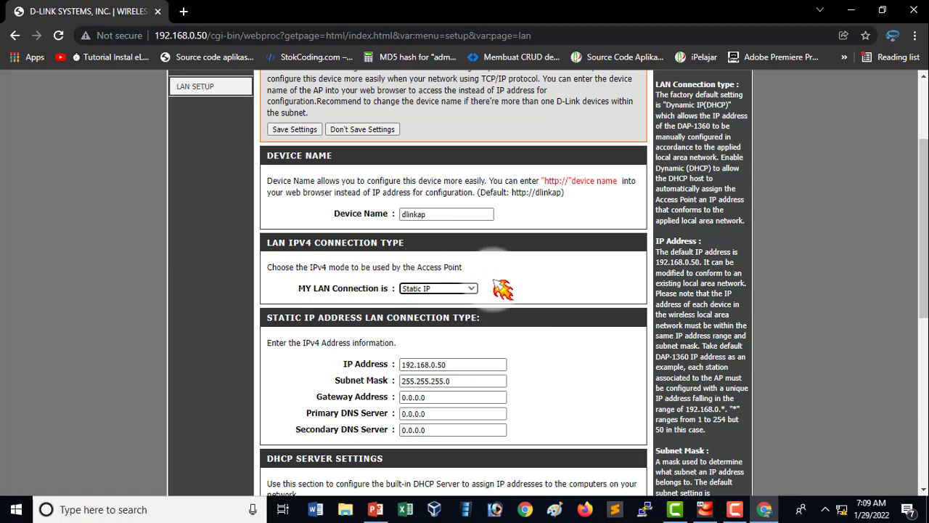
Set the access point's static IP address to 192.168.137.1, checking it against the PowerPoint topology slide.
scroll(493, 298, down, 1)
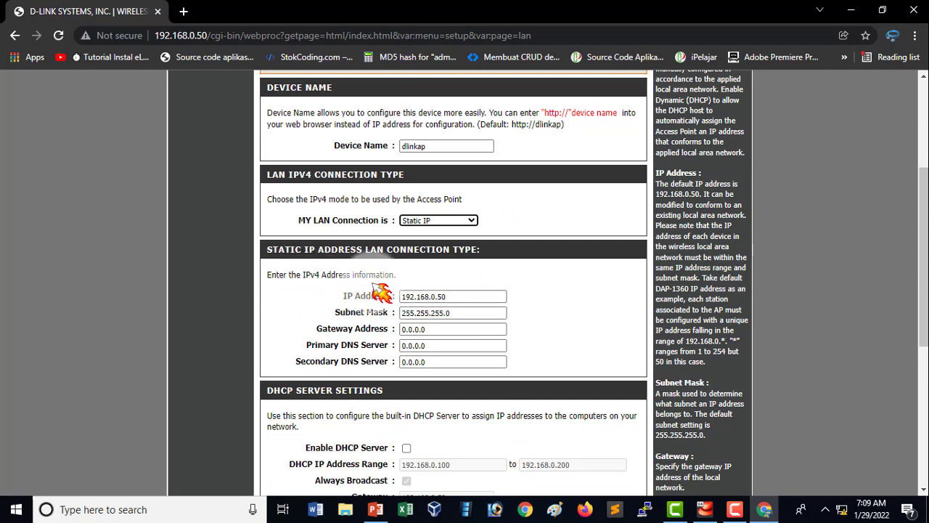
double_click(445, 297)
click(495, 297)
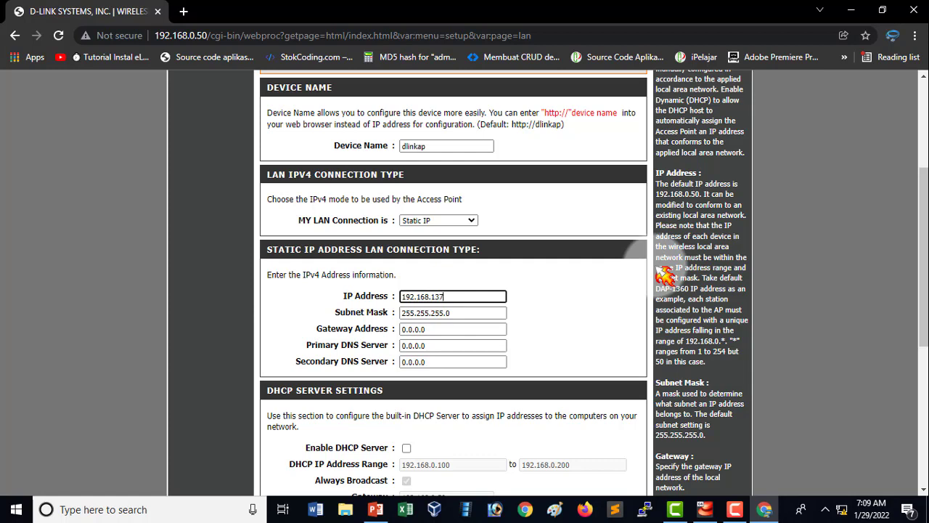
click(375, 509)
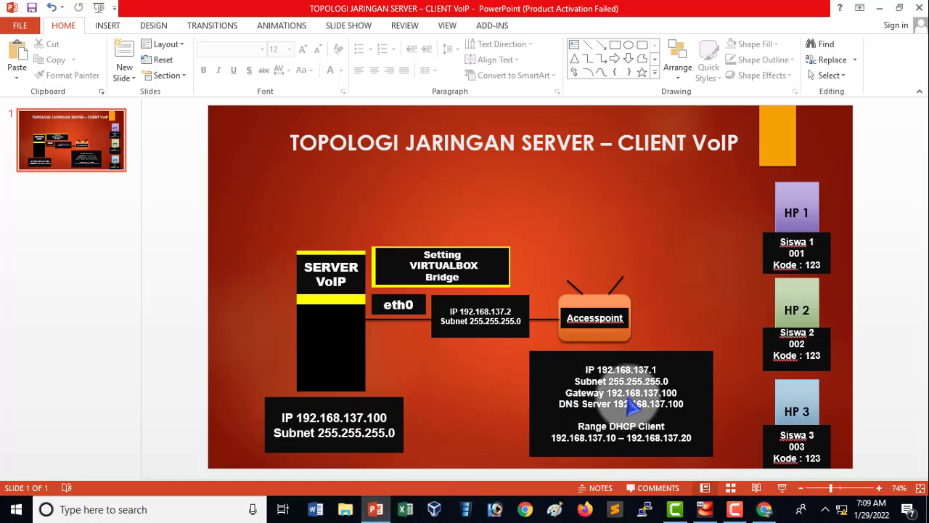
click(659, 381)
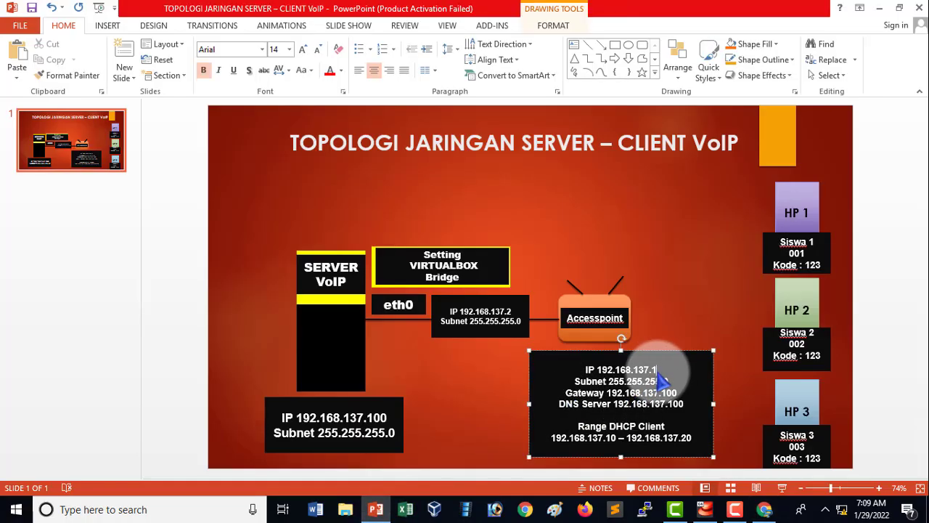
click(764, 509)
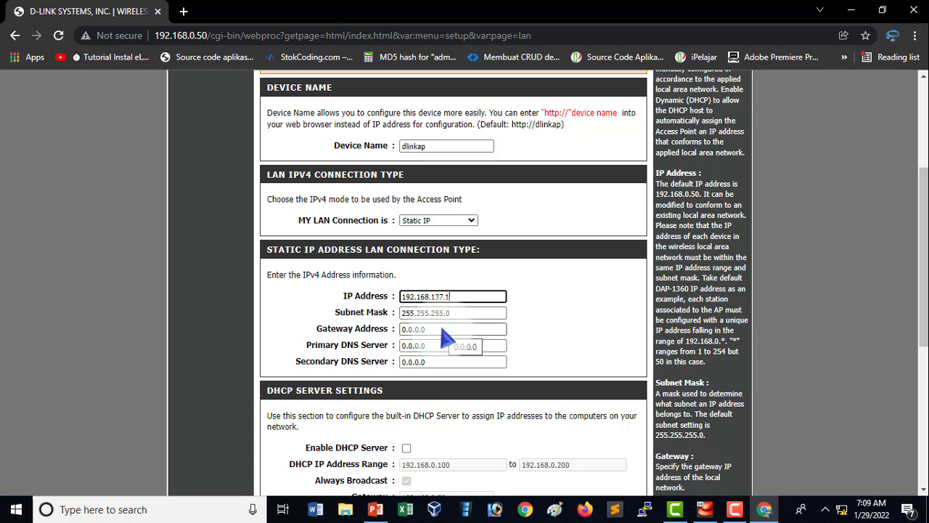
click(740, 461)
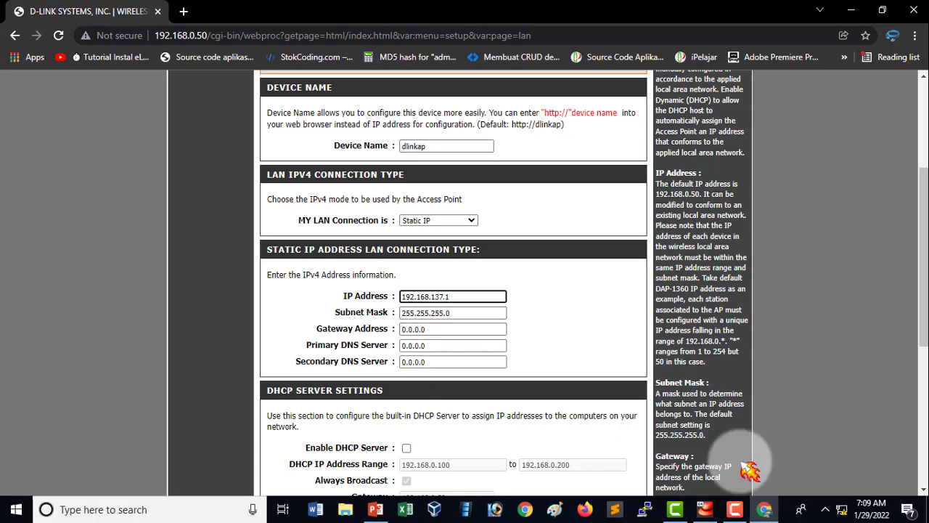
Check the topology slide in PowerPoint, and set both the gateway address and primary DNS server to 192.168.137.100 in Chrome.
click(387, 511)
click(621, 409)
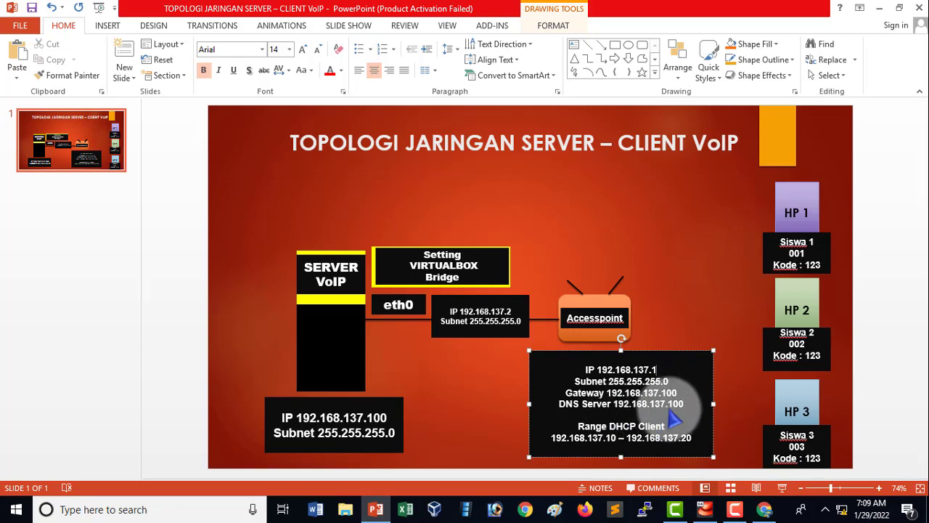
click(765, 509)
drag(454, 329, 373, 329)
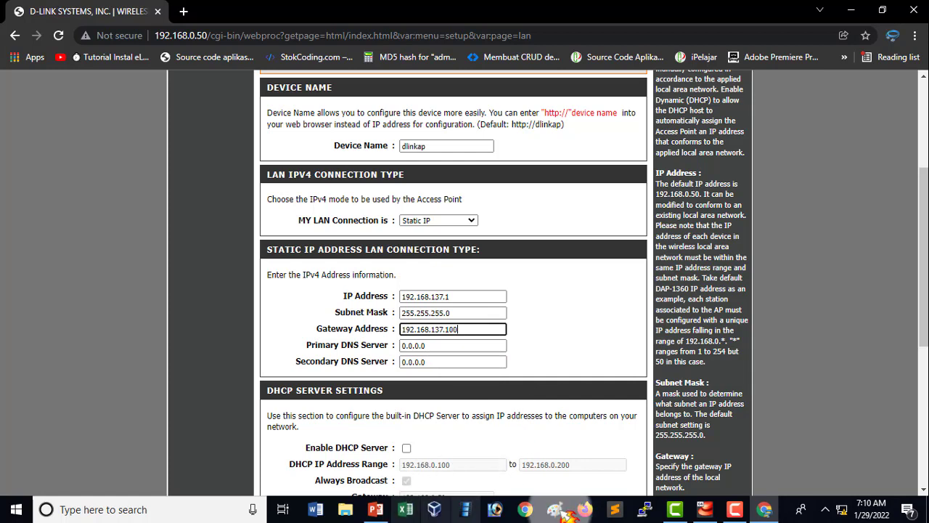
key(Tab)
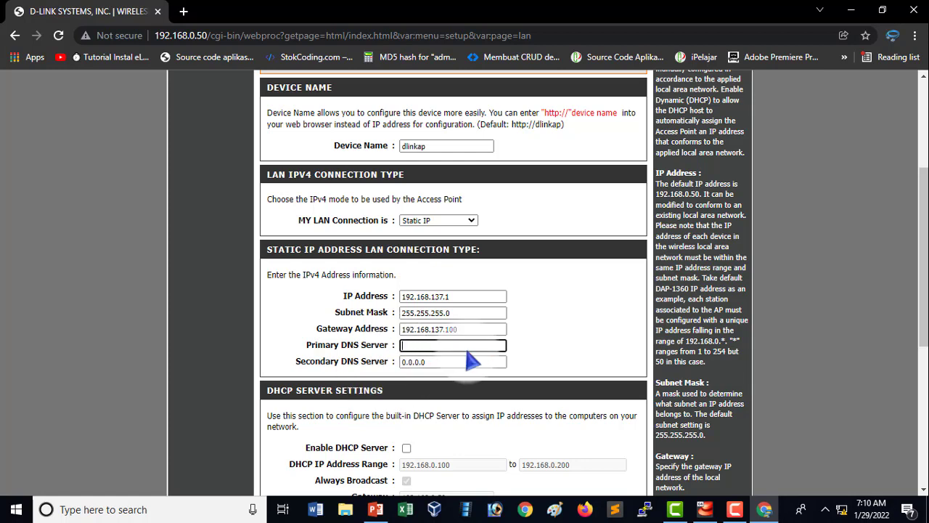
double_click(473, 332)
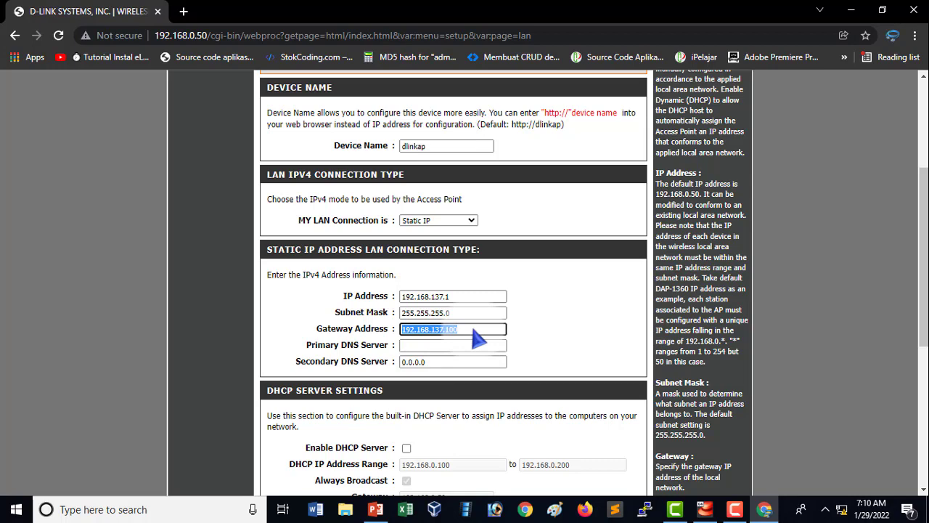
scroll(529, 328, down, 1)
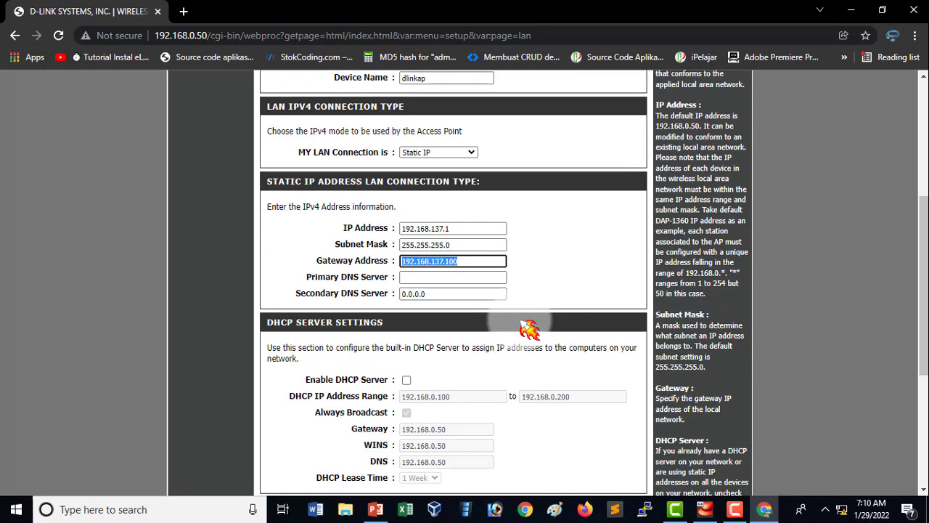
click(453, 281)
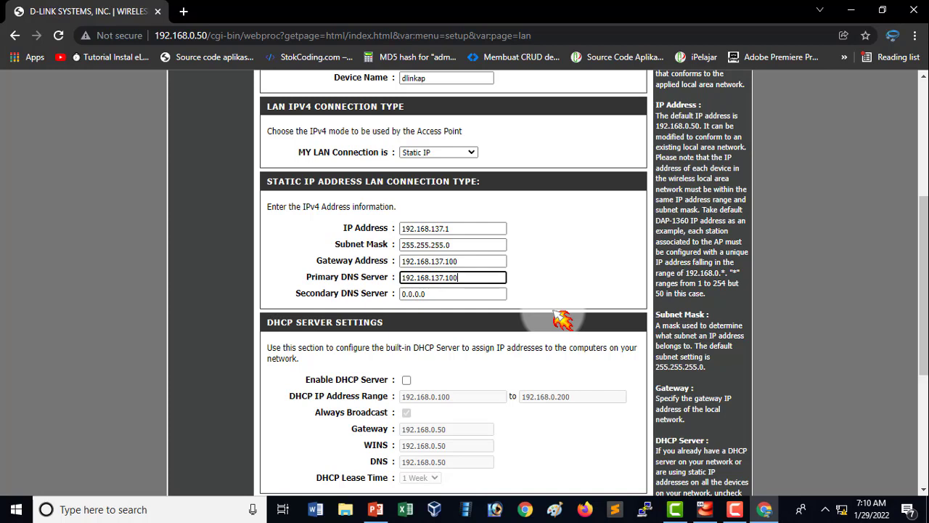
Review the DHCP server settings and check the planned DHCP client range on the PowerPoint topology slide.
scroll(563, 319, down, 1)
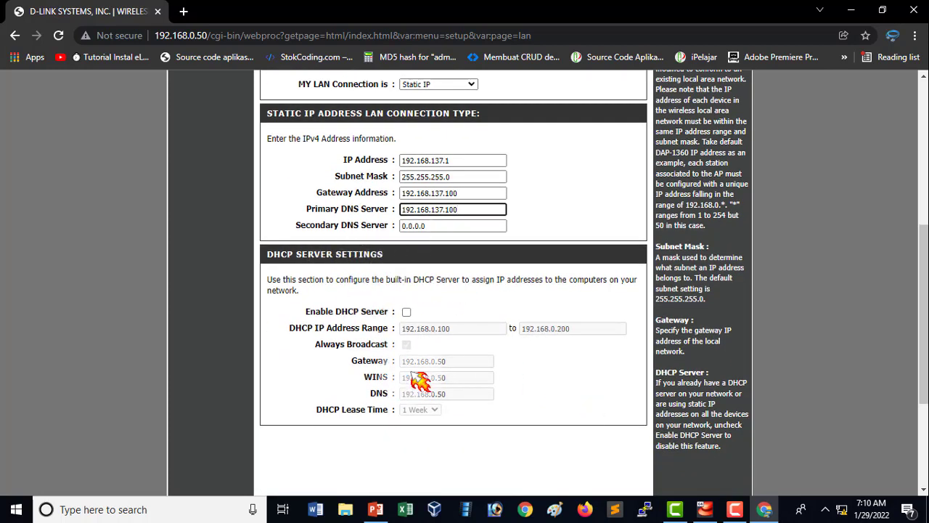
click(376, 510)
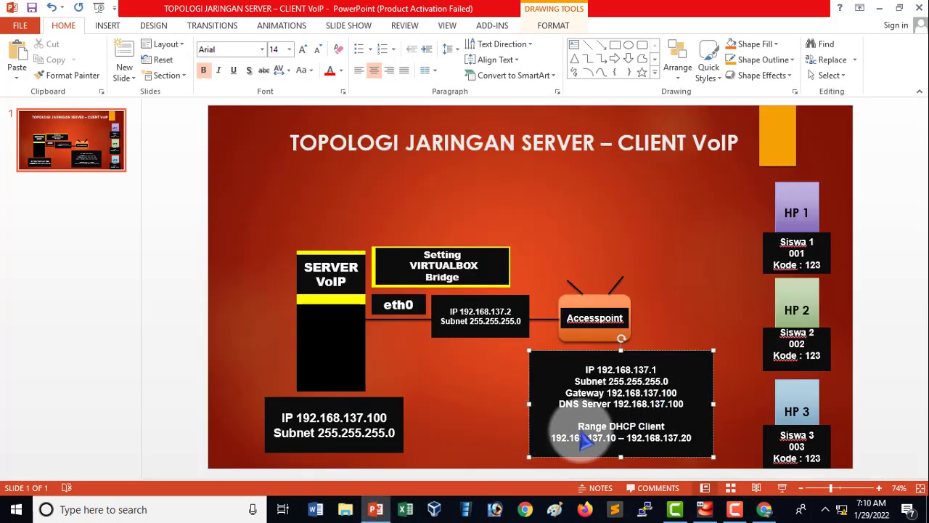
drag(559, 431, 691, 438)
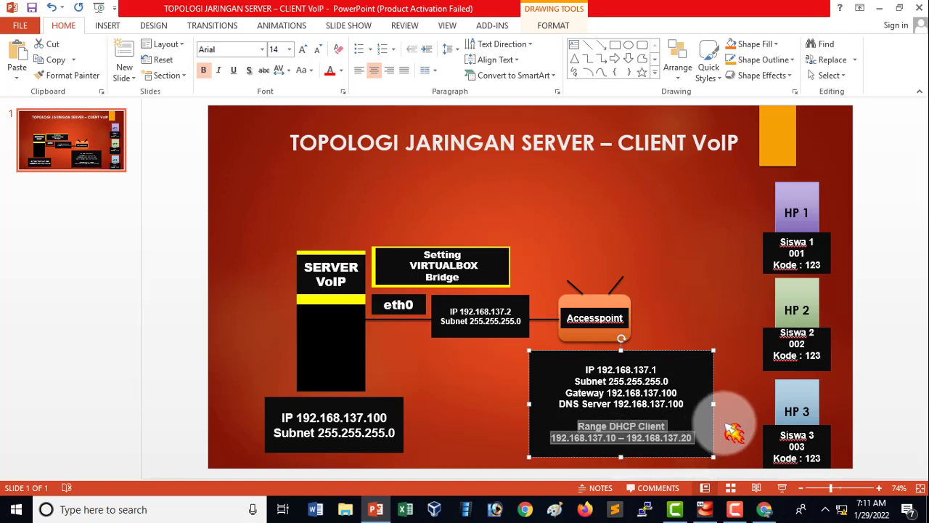
click(726, 425)
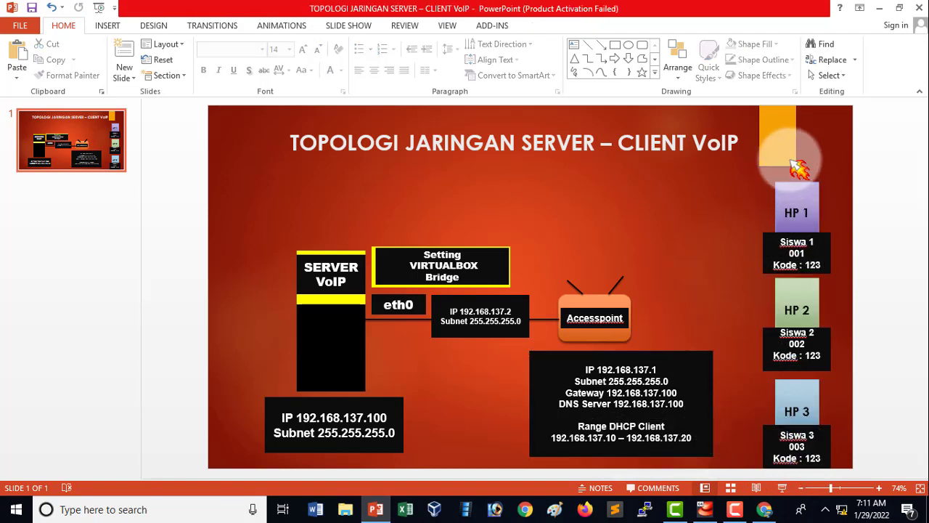
click(616, 439)
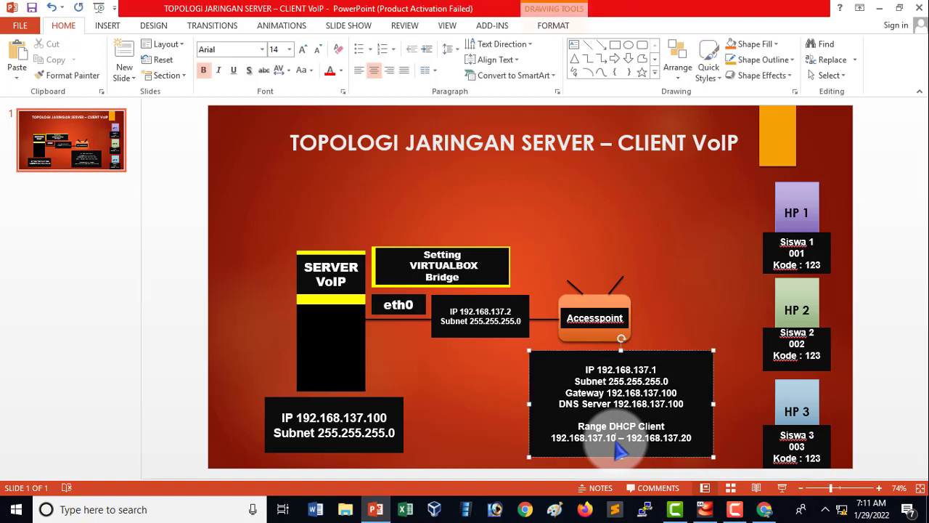
click(692, 440)
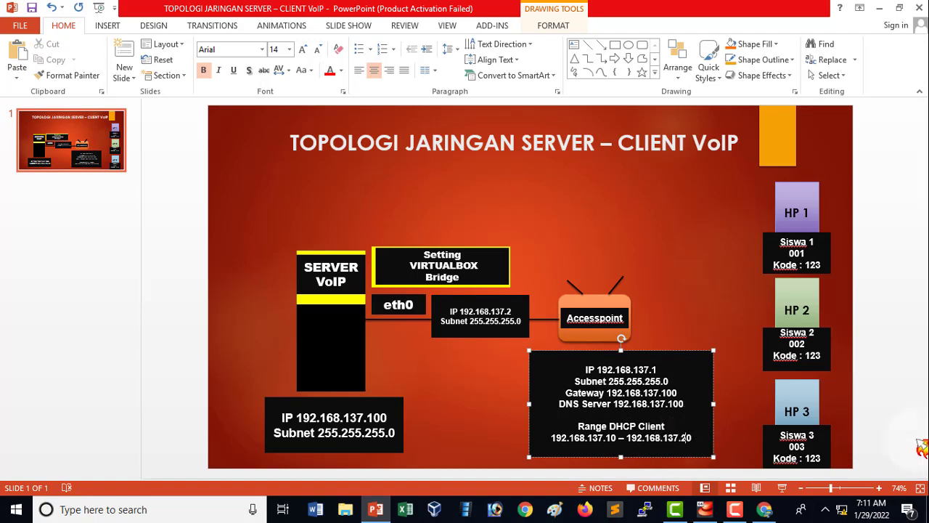
Try 192.168.137.30 as the end of the slide's DHCP client range, and restore it to 192.168.137.20.
click(683, 437)
key(BackSpace)
text(3)
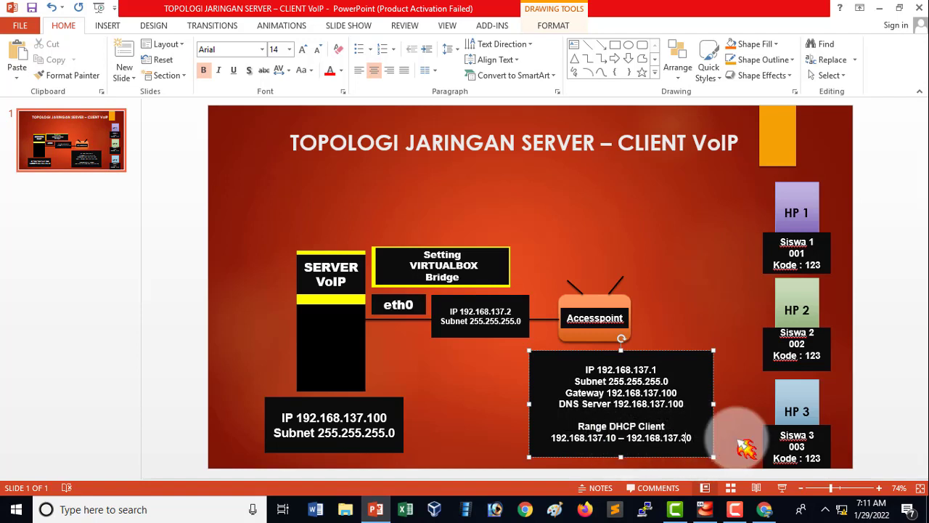
click(729, 428)
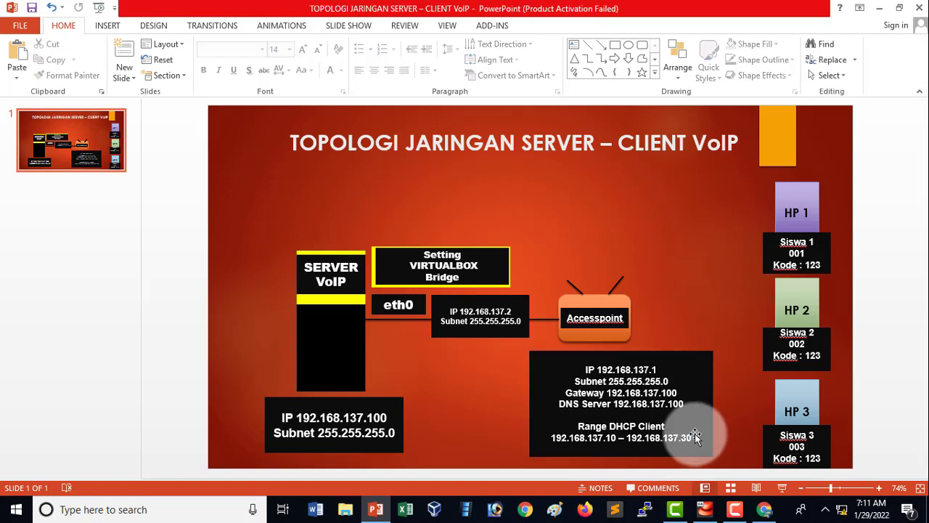
click(689, 437)
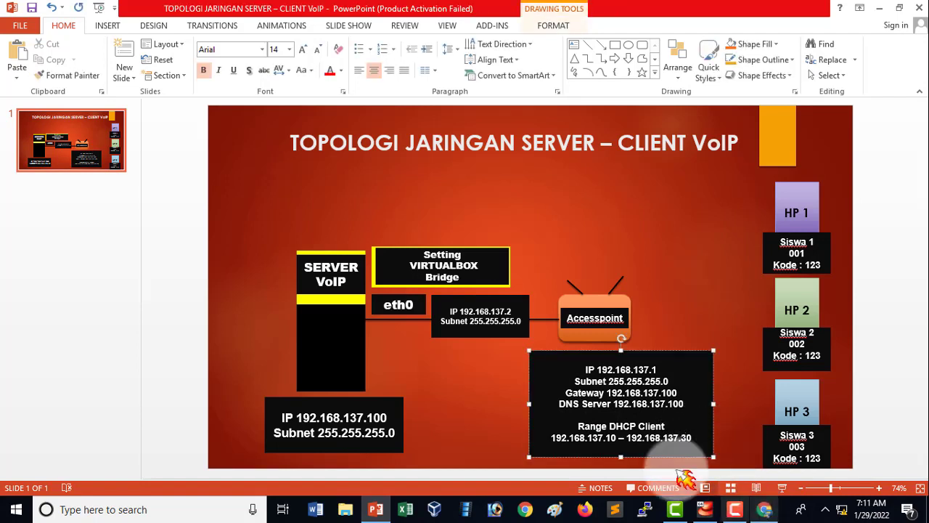
key(BackSpace)
text(2)
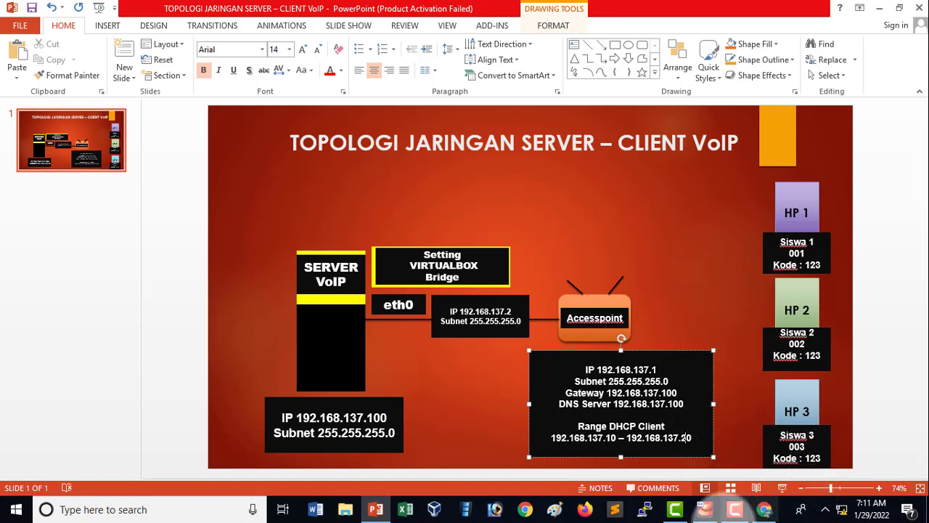
Return to Chrome, reload the access point page, cancel the Wi-Fi setup wizard and reopen the LAN setup page.
click(765, 509)
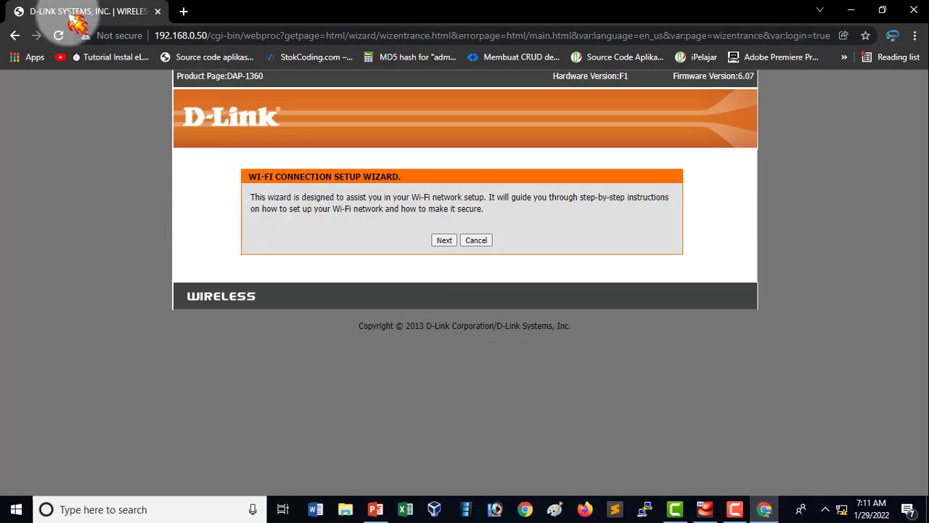
click(59, 35)
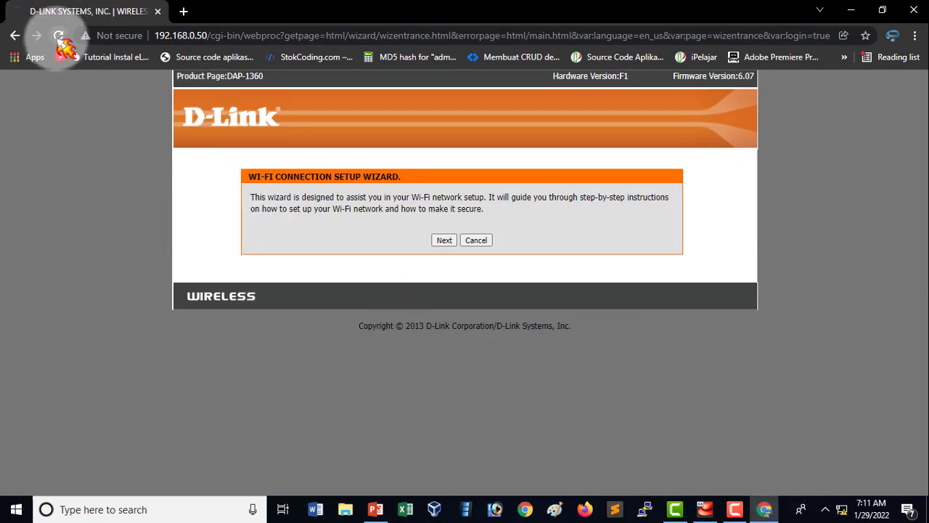
click(477, 240)
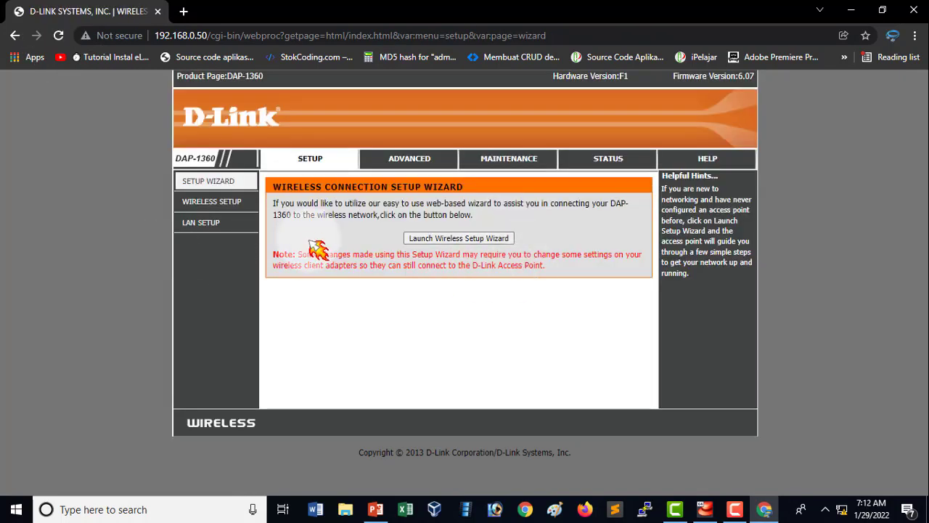
click(239, 225)
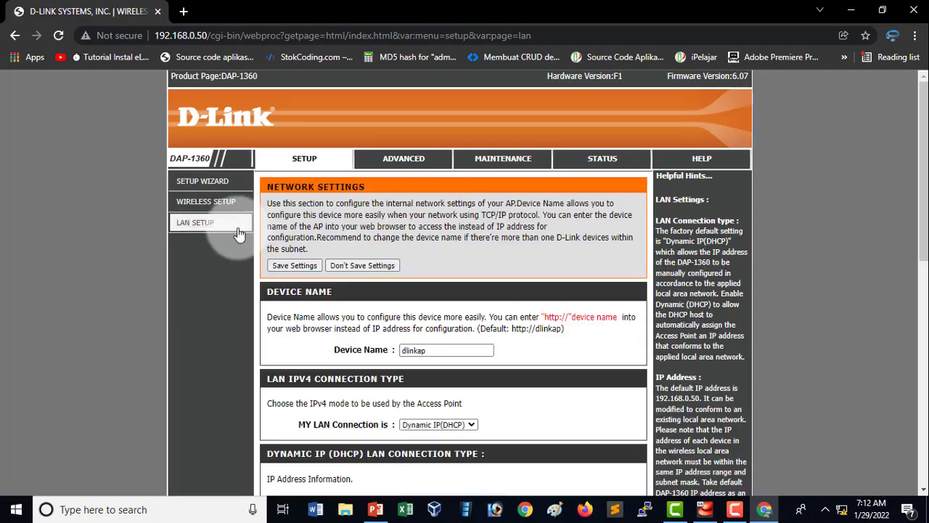
Change the LAN IPv4 connection type to Static IP on the reopened LAN setup page.
scroll(464, 326, down, 3)
scroll(488, 318, down, 1)
scroll(490, 248, up, 1)
click(446, 221)
click(454, 242)
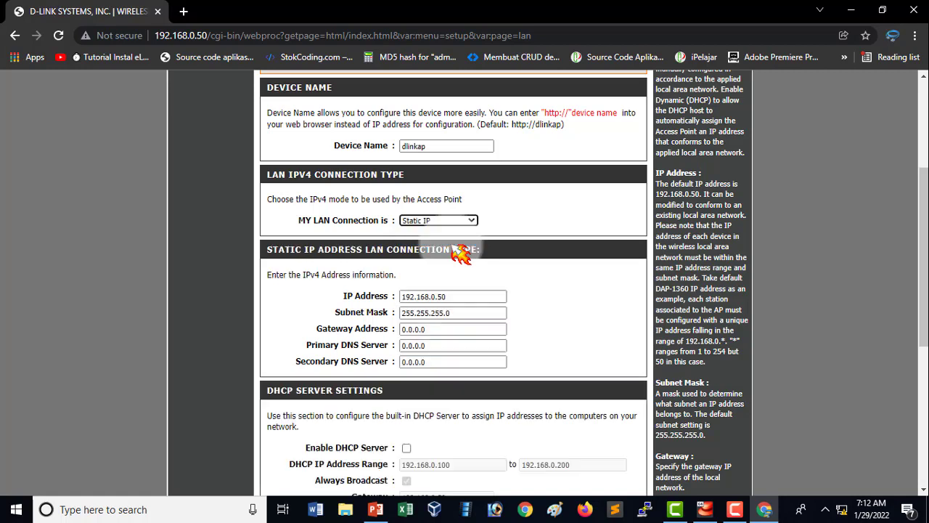
Set the static IP address to 192.168.137.1, with 192.168.137.100 as both gateway address and primary DNS server.
double_click(472, 299)
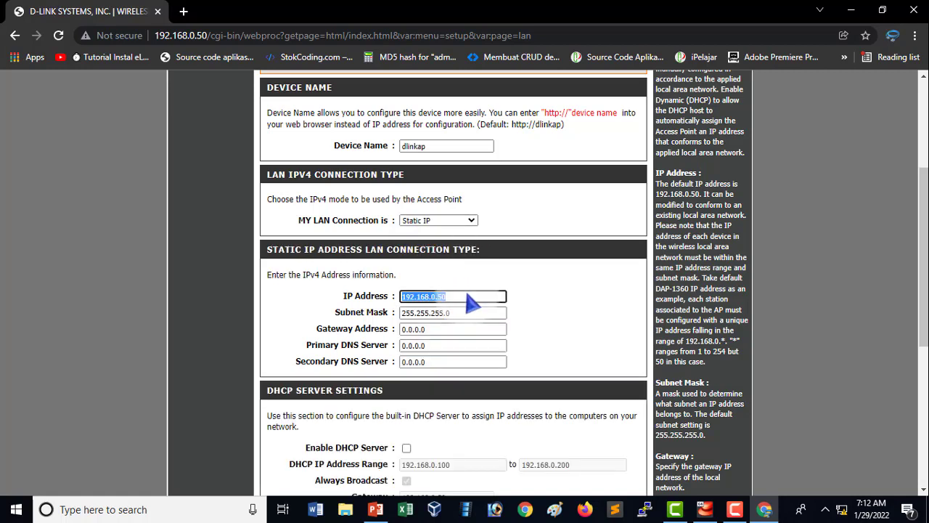
click(473, 301)
double_click(489, 328)
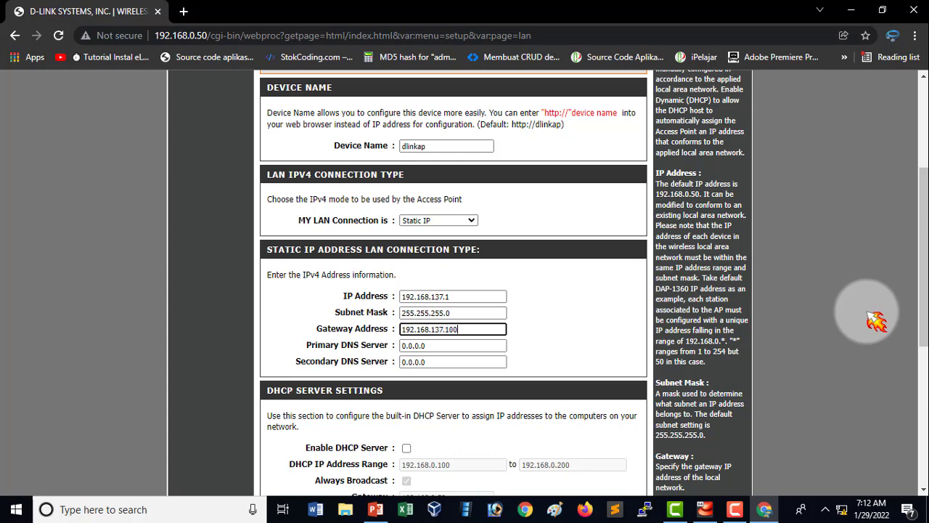
double_click(464, 346)
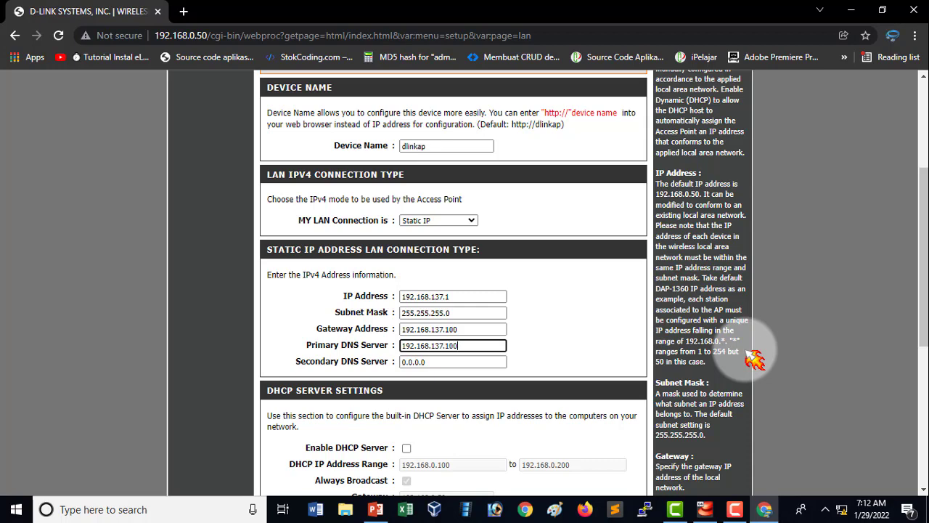
Enable the access point's DHCP server and set its IP address range to 192.168.137.10 through 192.168.137.20.
scroll(559, 354, down, 2)
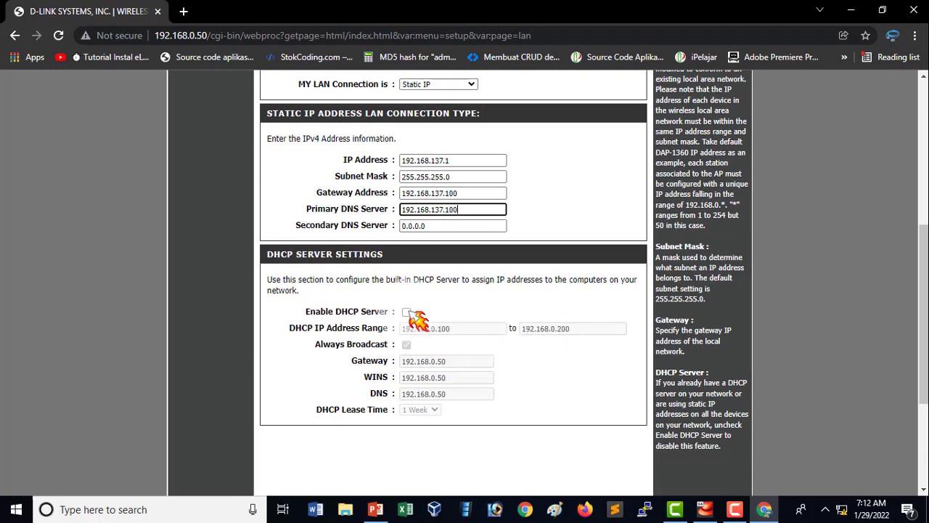
click(407, 312)
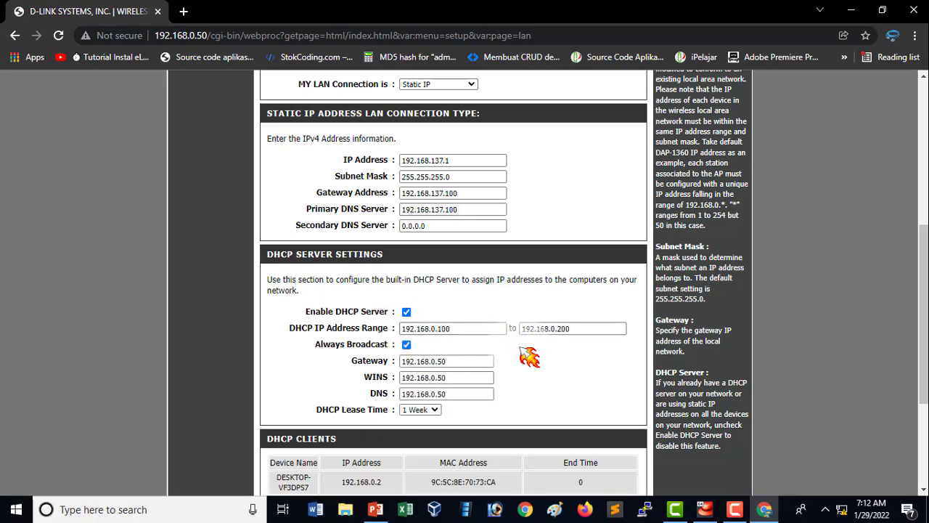
click(405, 344)
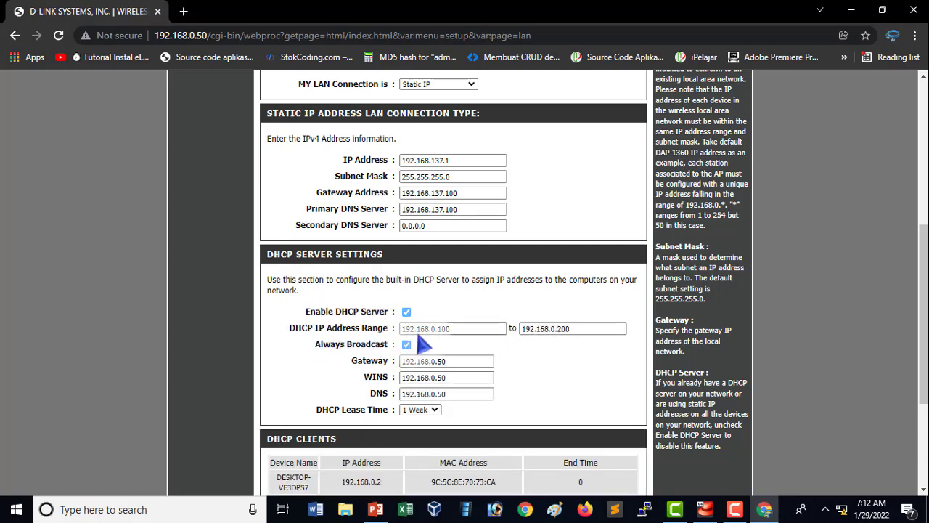
drag(460, 328, 432, 334)
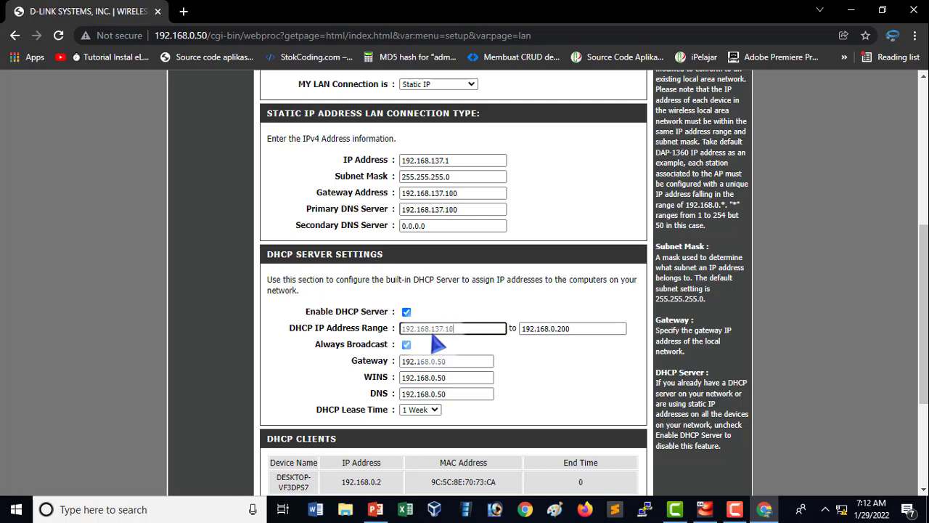
drag(575, 328, 549, 328)
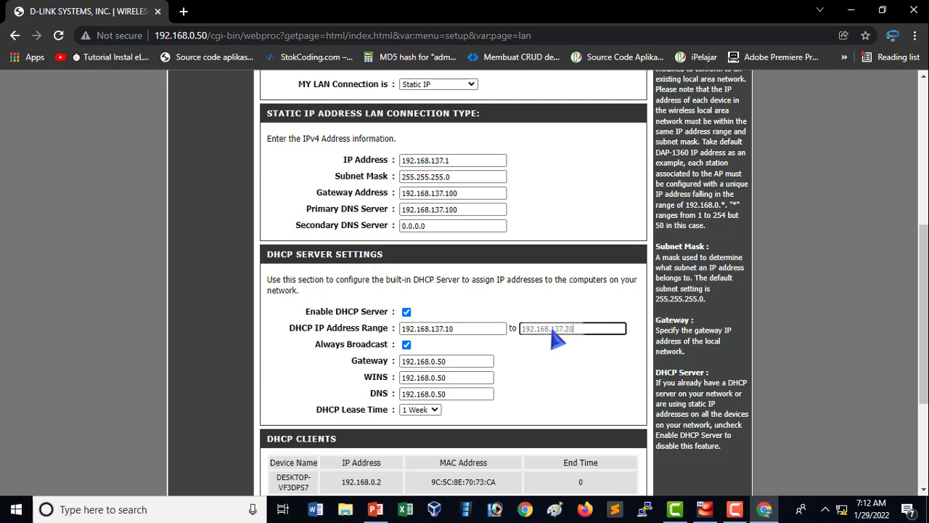
click(406, 344)
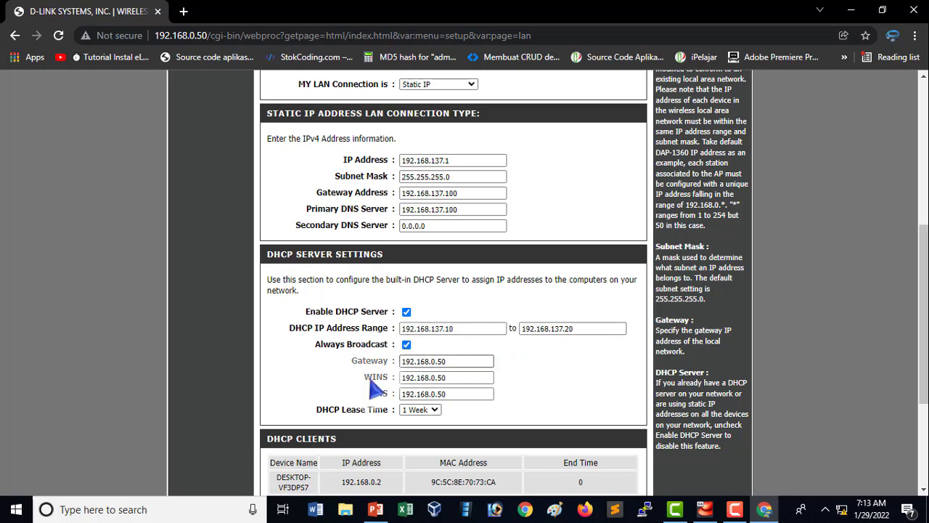
Disable the DHCP server in the access point's LAN setup.
click(406, 312)
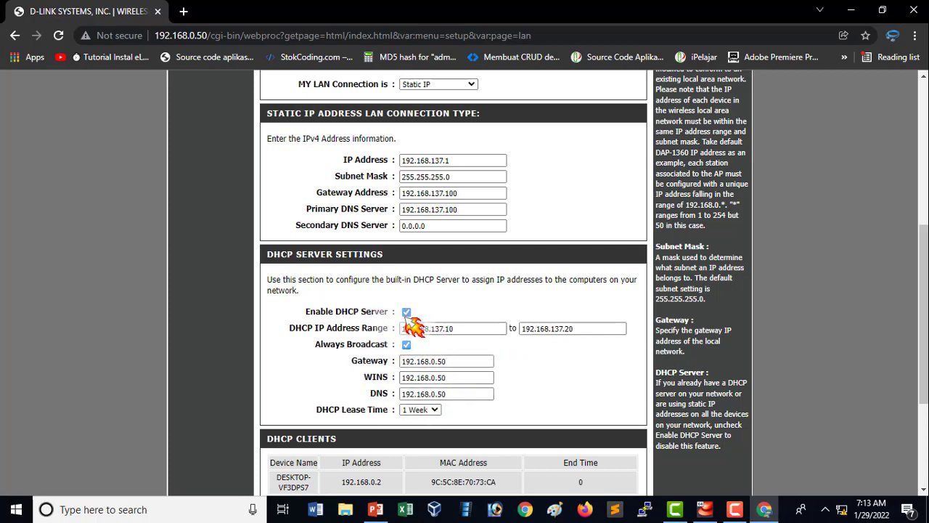
scroll(622, 363, down, 1)
scroll(581, 365, up, 1)
click(407, 312)
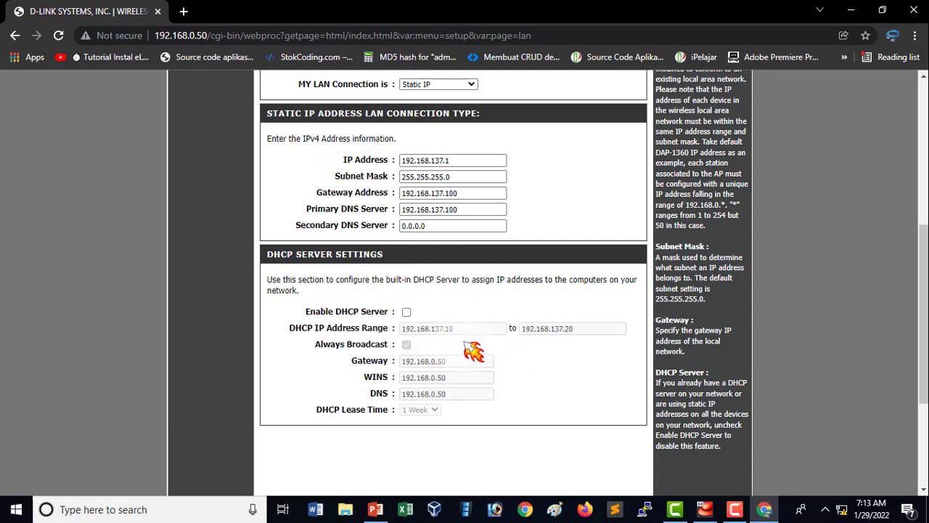
Review the static IP and DHCP entries on the LAN setup page and save the network settings.
scroll(423, 356, up, 1)
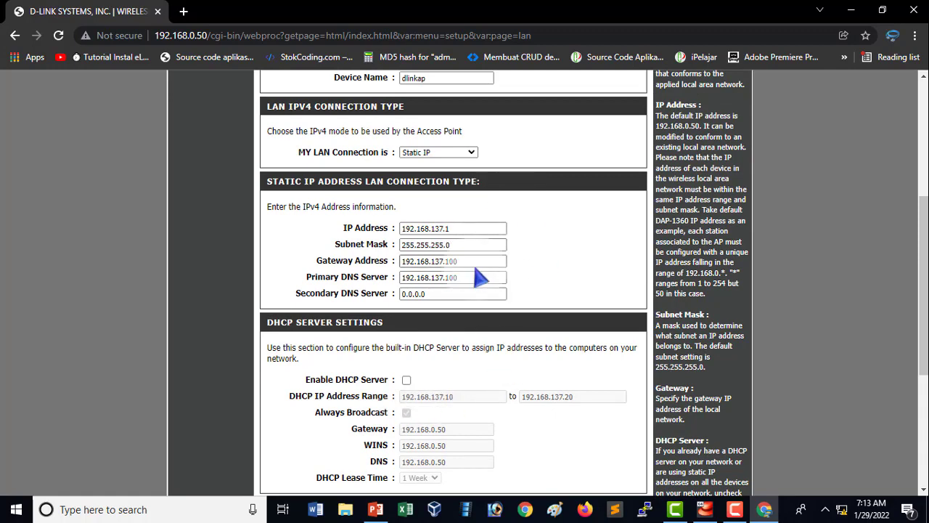
scroll(660, 304, down, 4)
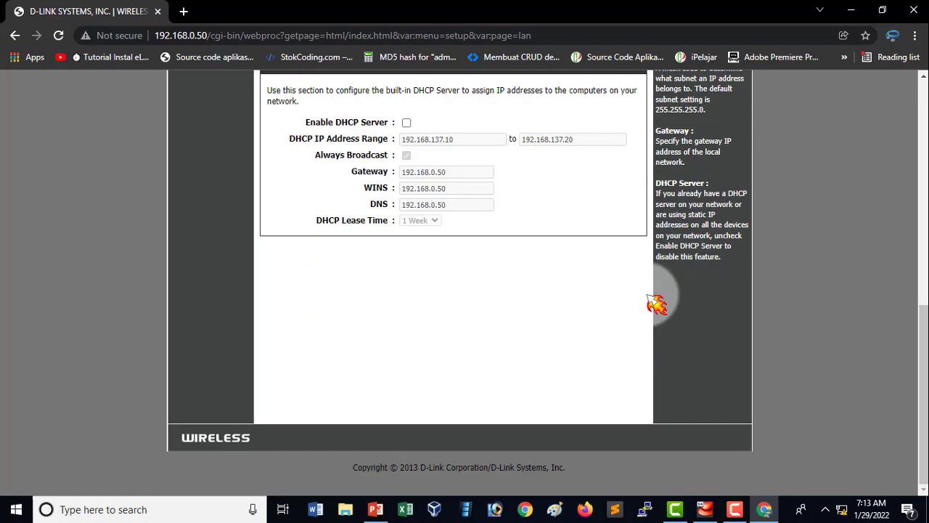
scroll(602, 308, up, 7)
scroll(598, 310, up, 1)
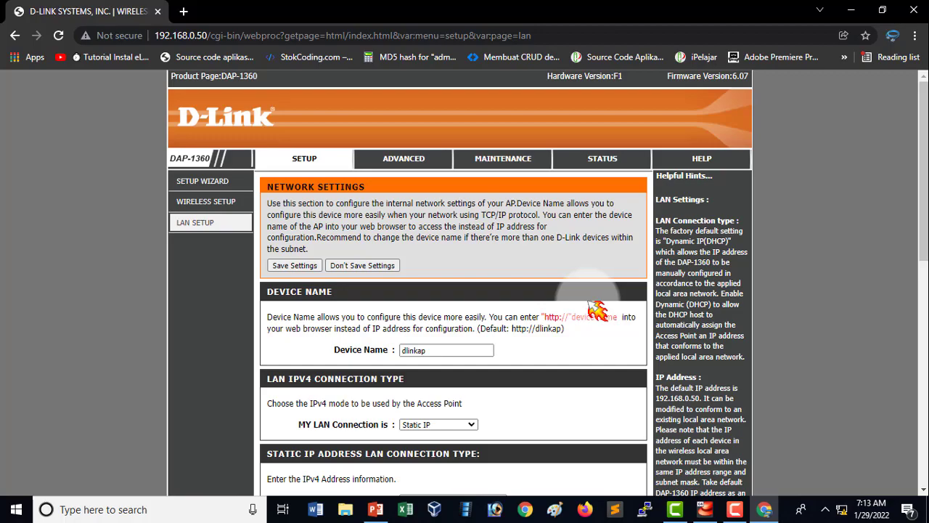
scroll(597, 311, down, 8)
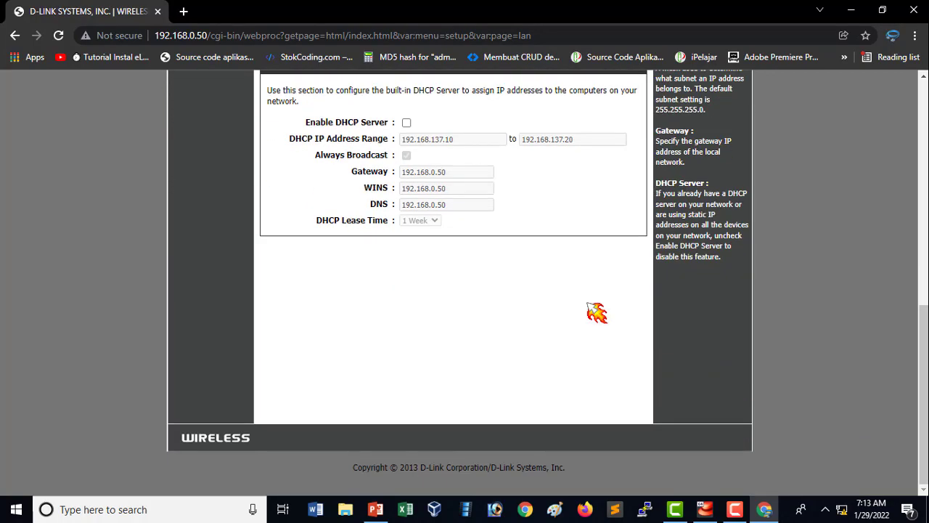
scroll(597, 312, up, 8)
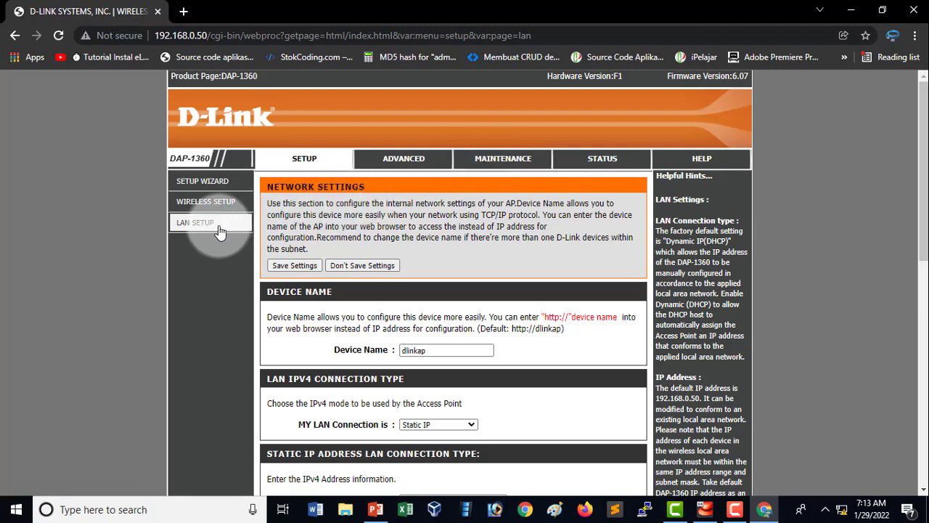
click(315, 269)
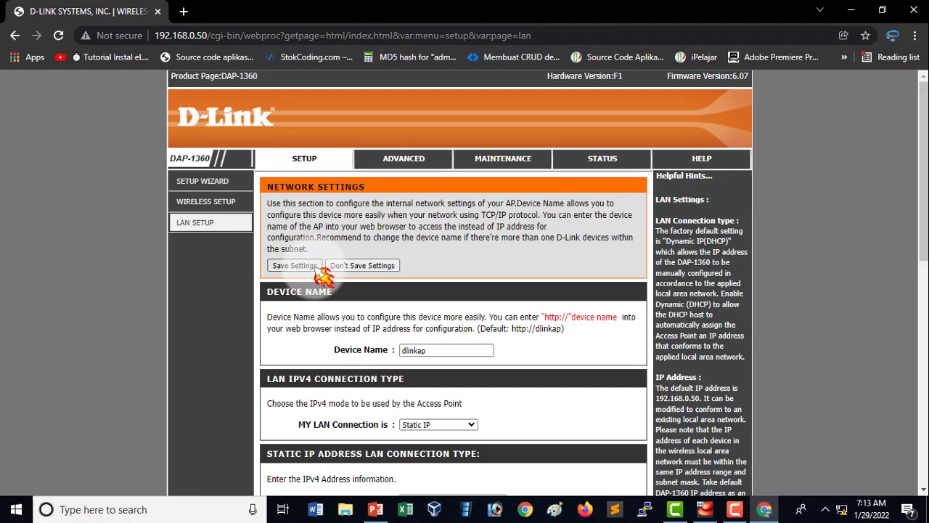
scroll(596, 360, down, 7)
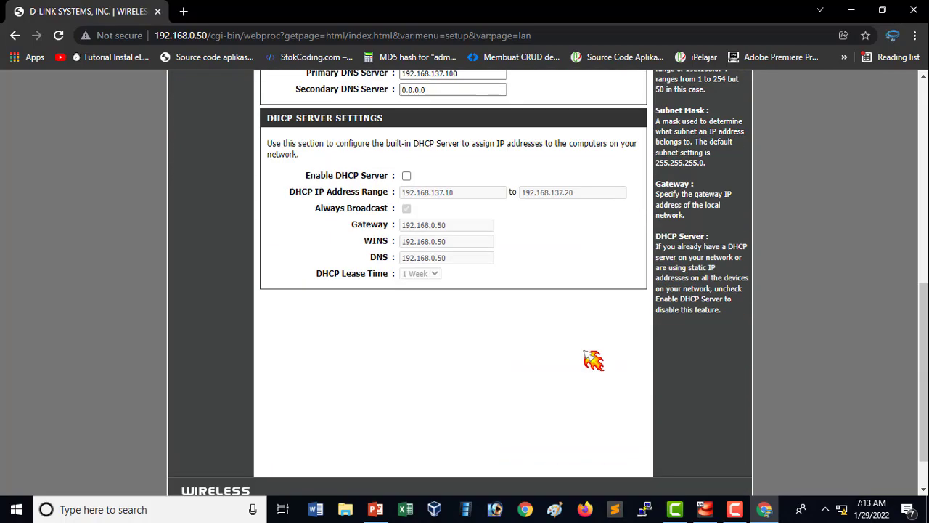
scroll(599, 367, up, 6)
scroll(592, 361, up, 1)
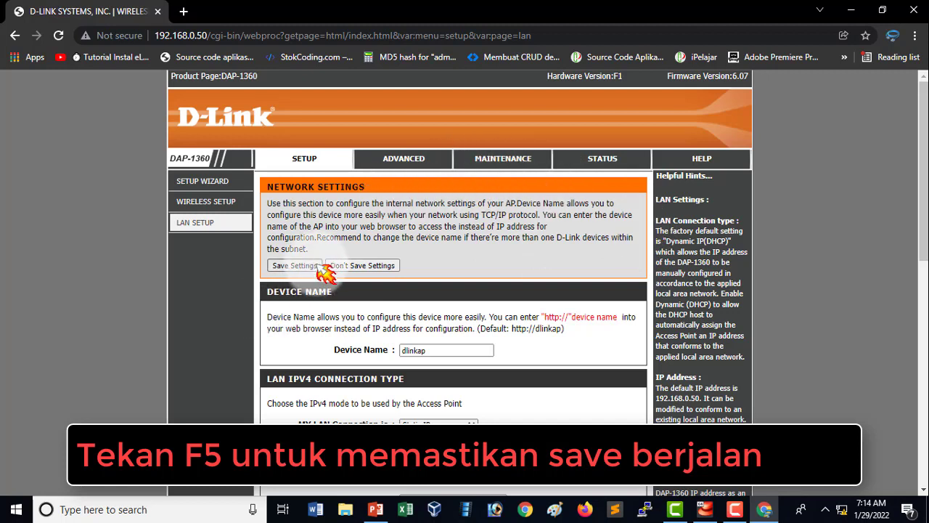
Reload the access point page repeatedly to make sure the saved LAN address change is applied.
key(F5)
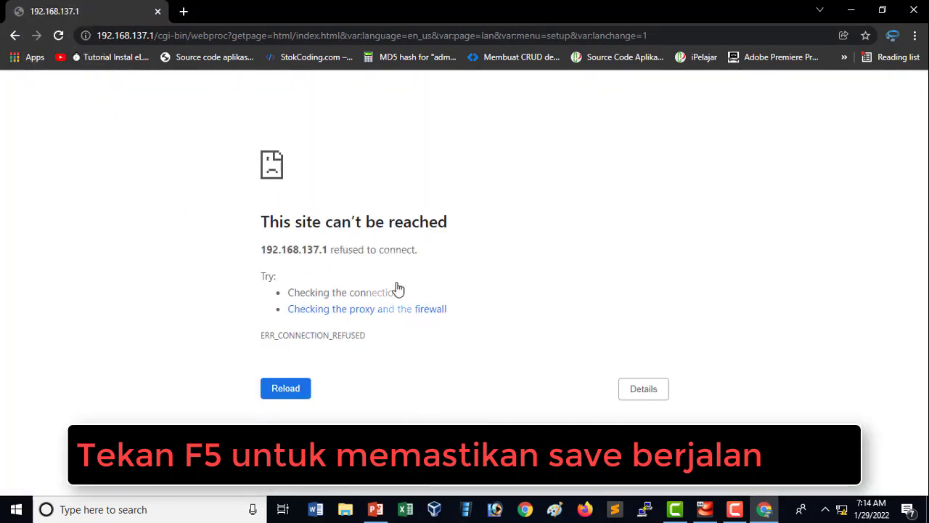
click(58, 35)
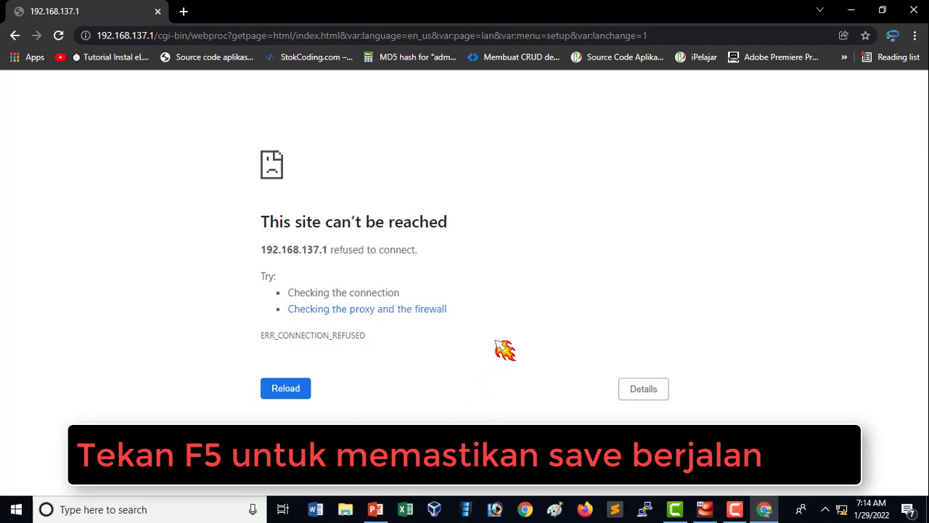
key(F5)
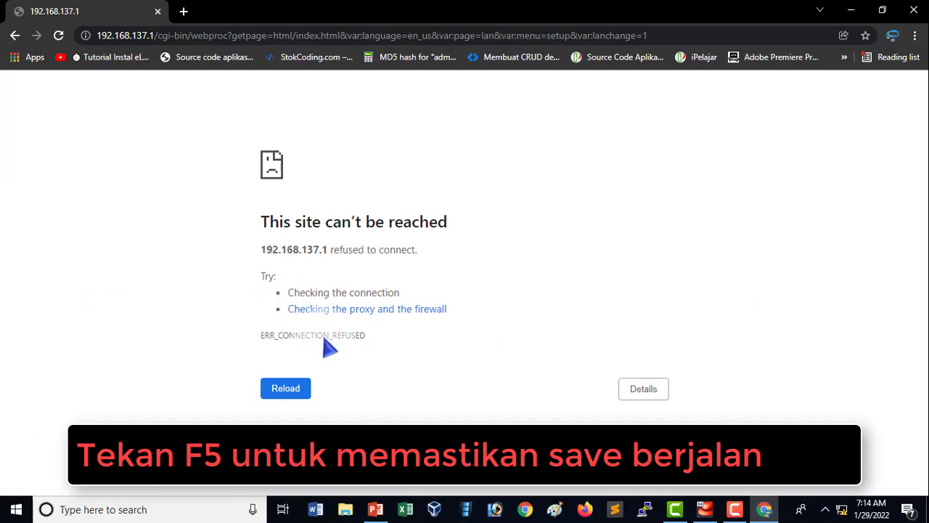
click(297, 394)
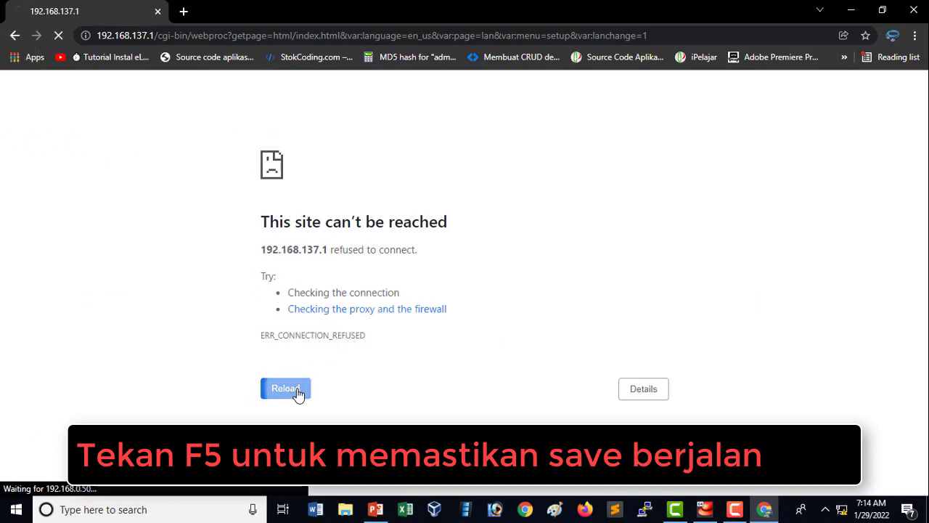
key(F5)
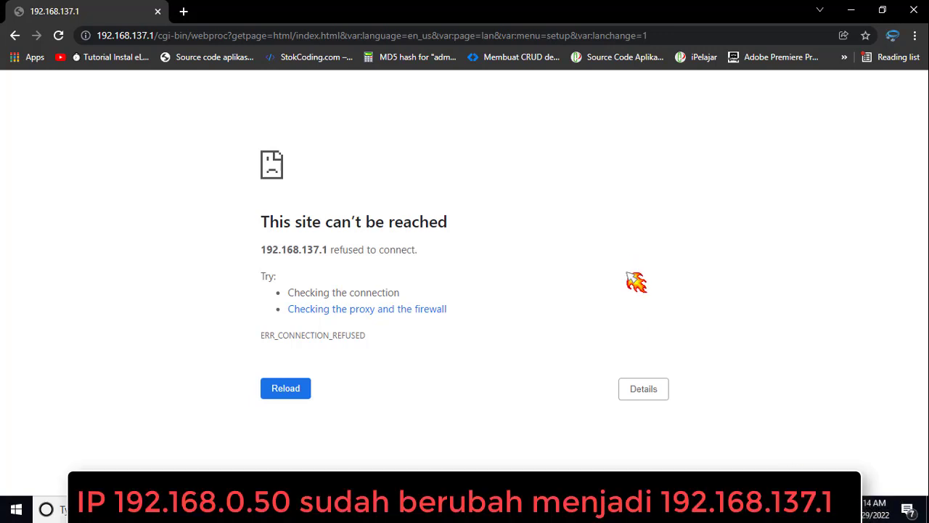
Switch to the VoIP topology slide in PowerPoint and bring up the Windows network connection's options.
click(552, 509)
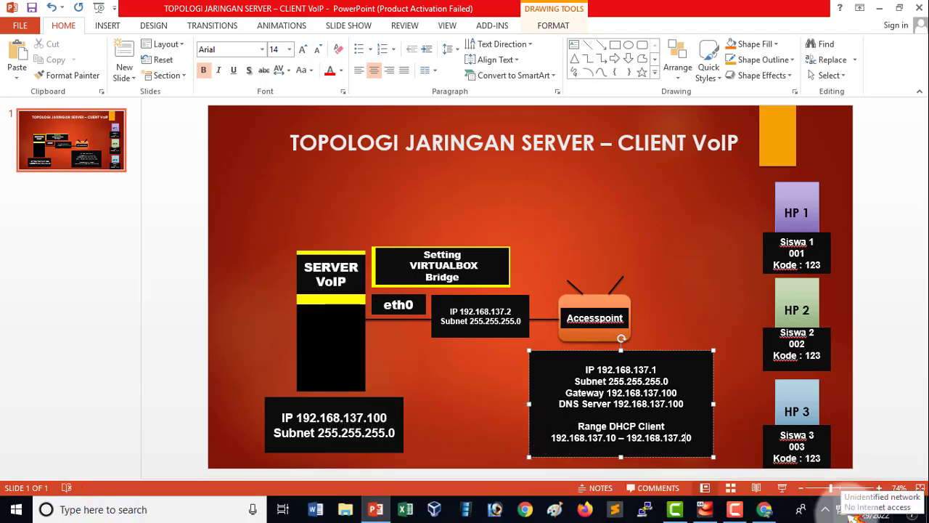
right_click(859, 508)
right_click(860, 511)
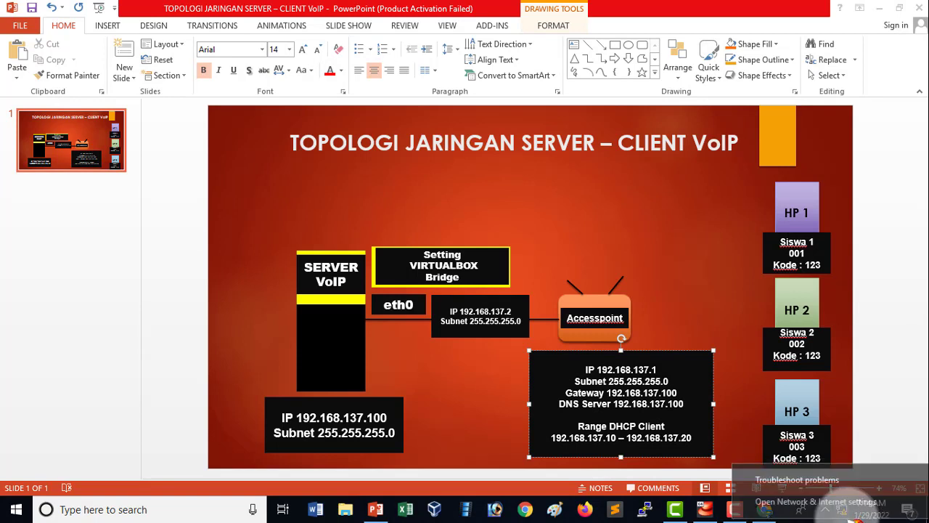
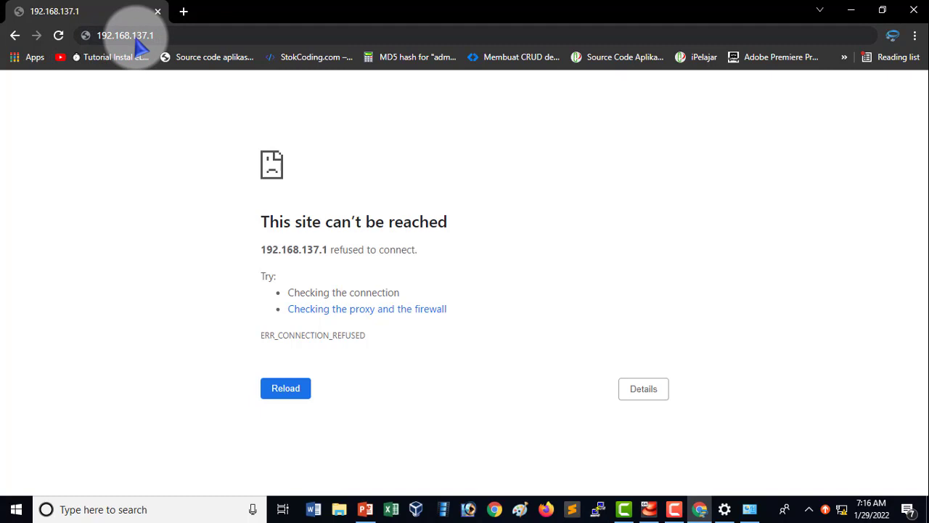
Request 192.168.137.1 in the browser again and reload the page to test access to the access point.
click(165, 41)
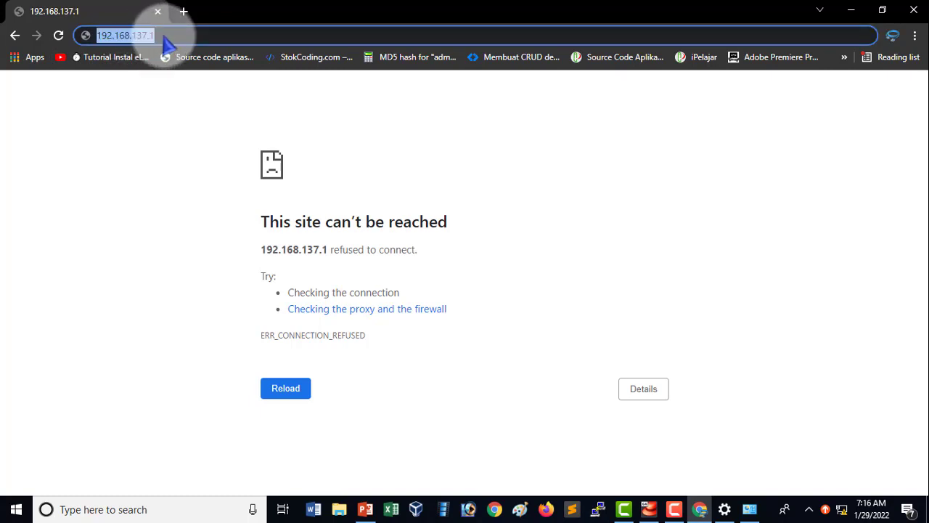
key(Return)
click(58, 34)
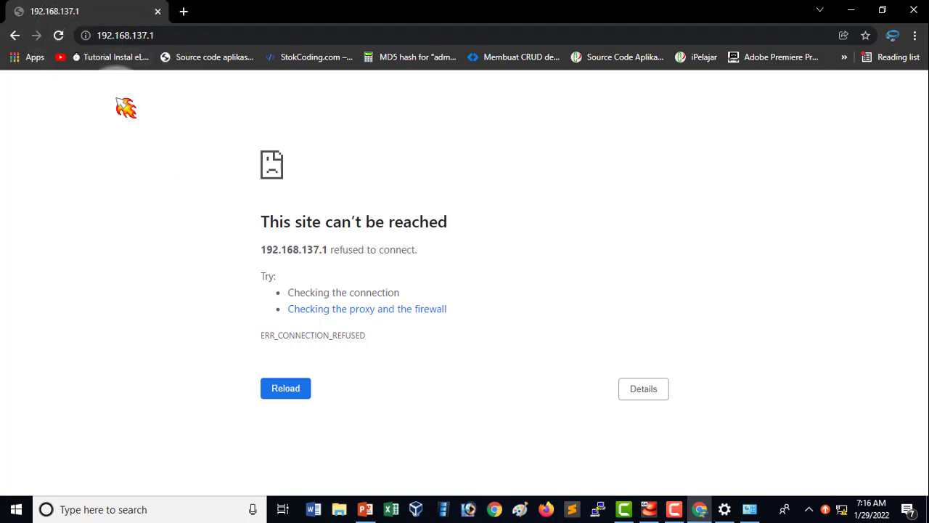
click(58, 35)
click(302, 385)
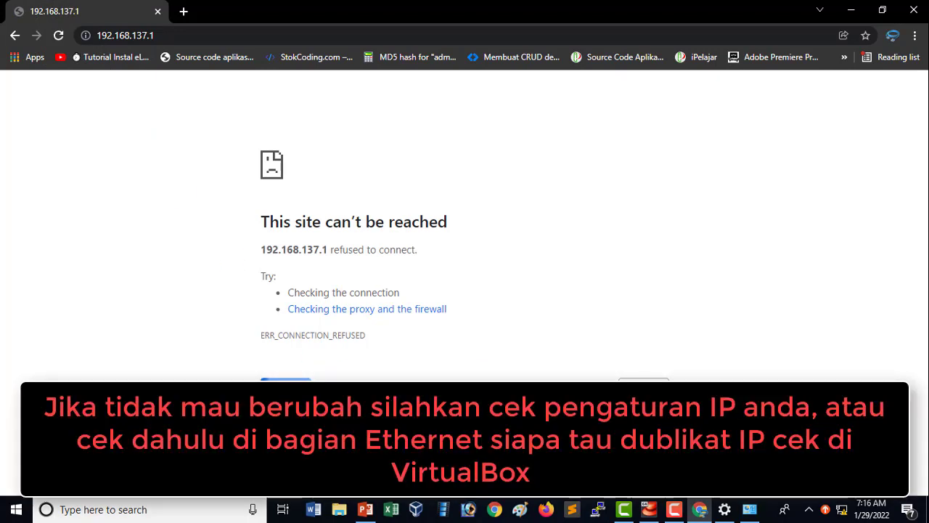
Disable and re-enable the Ethernet 2 adapter in the Windows network connections.
right_click(842, 510)
click(841, 491)
click(104, 218)
click(804, 102)
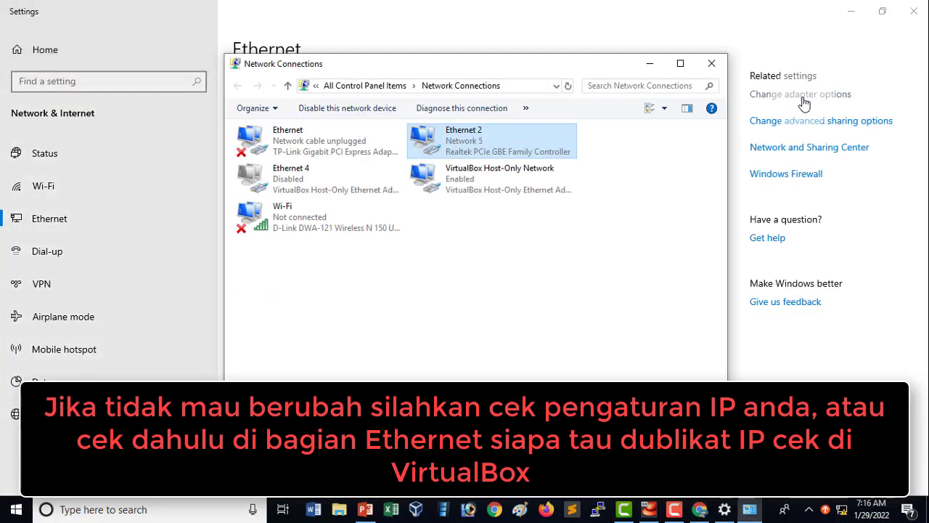
right_click(524, 143)
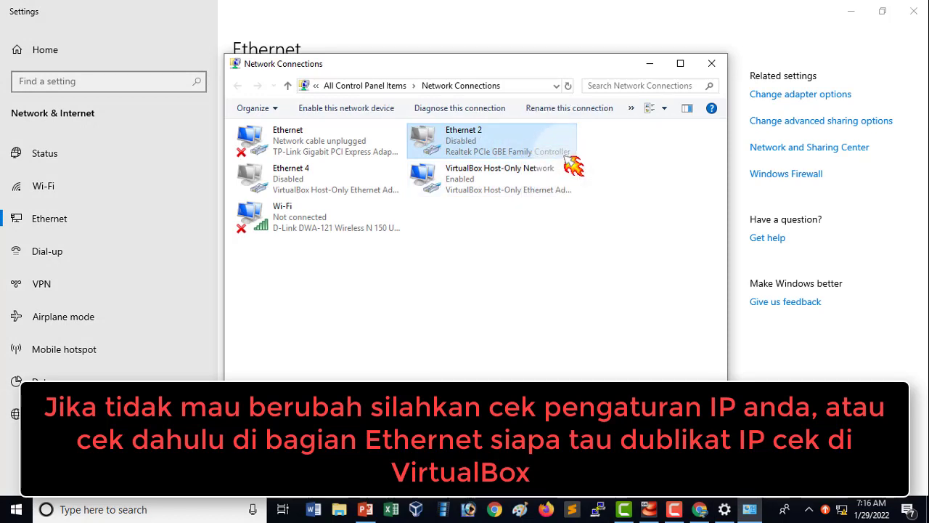
right_click(556, 141)
click(563, 151)
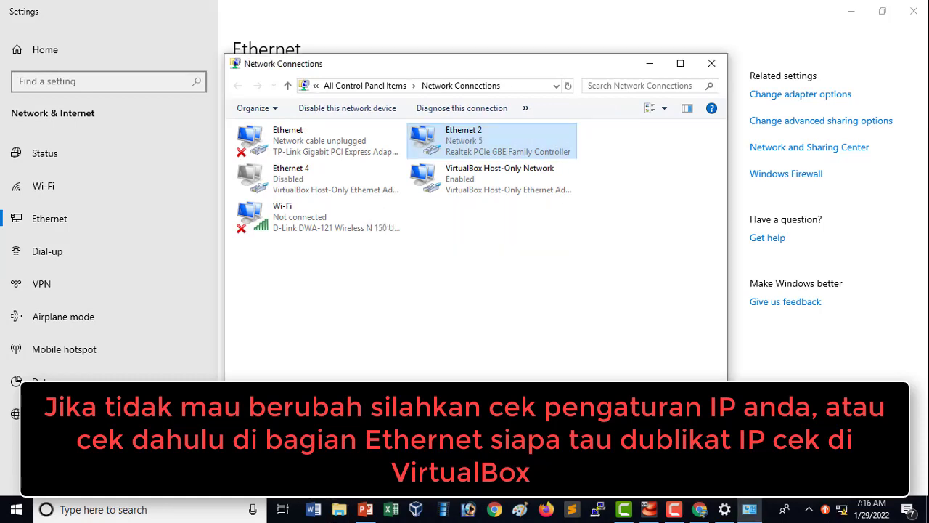
Review the connection details of the Ethernet 2 adapter and close the network windows.
right_click(537, 151)
click(550, 165)
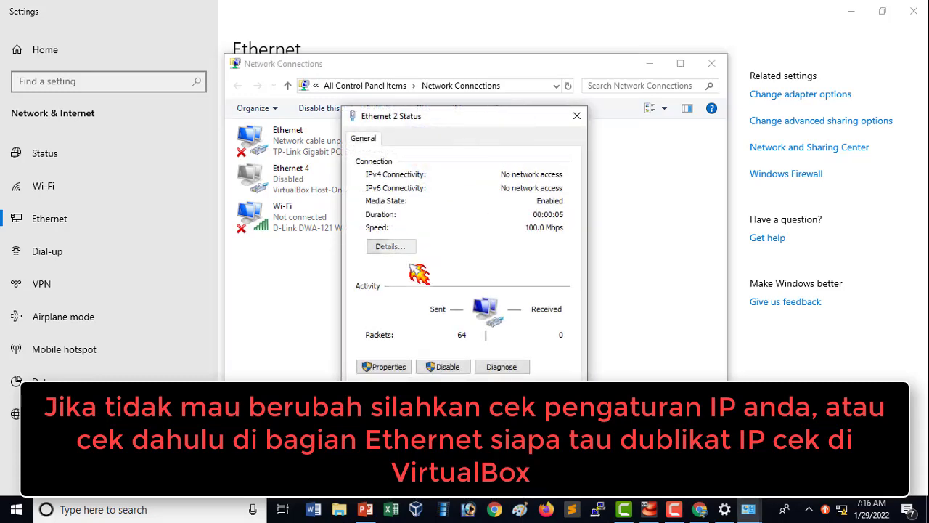
click(395, 247)
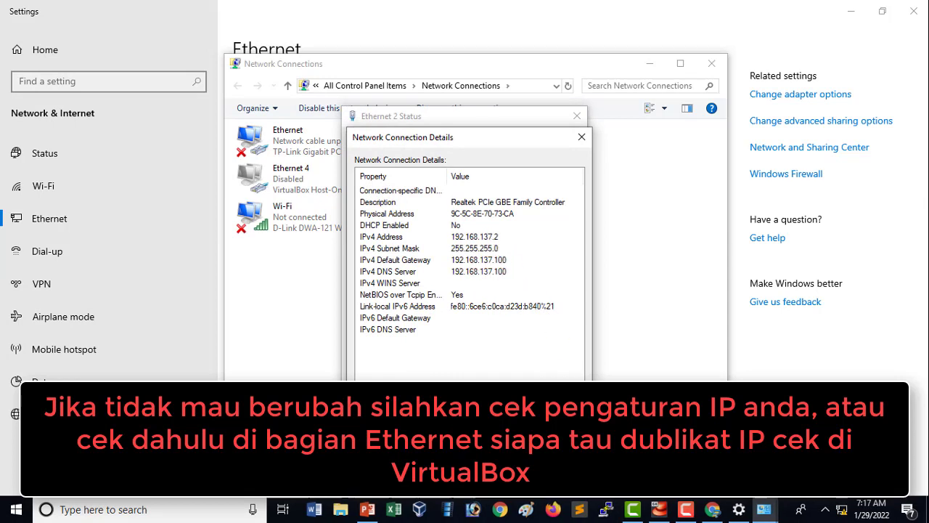
click(582, 136)
click(576, 116)
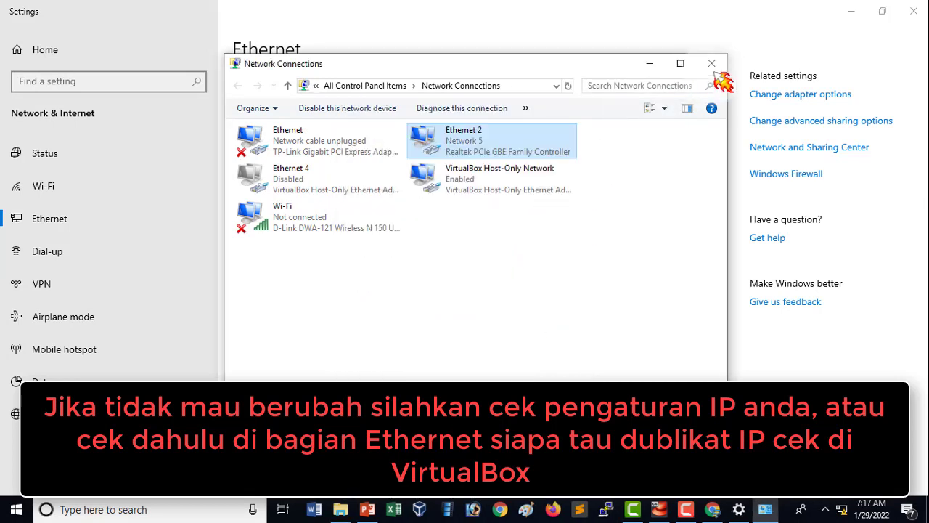
click(712, 64)
click(914, 11)
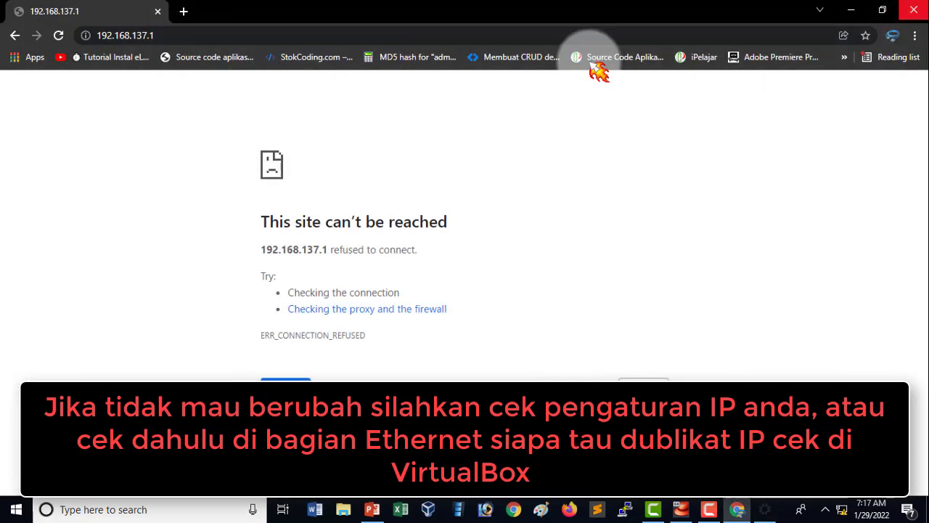
Retry the access point by re-entering the address 192.168.137.1 in the browser.
click(215, 35)
key(Return)
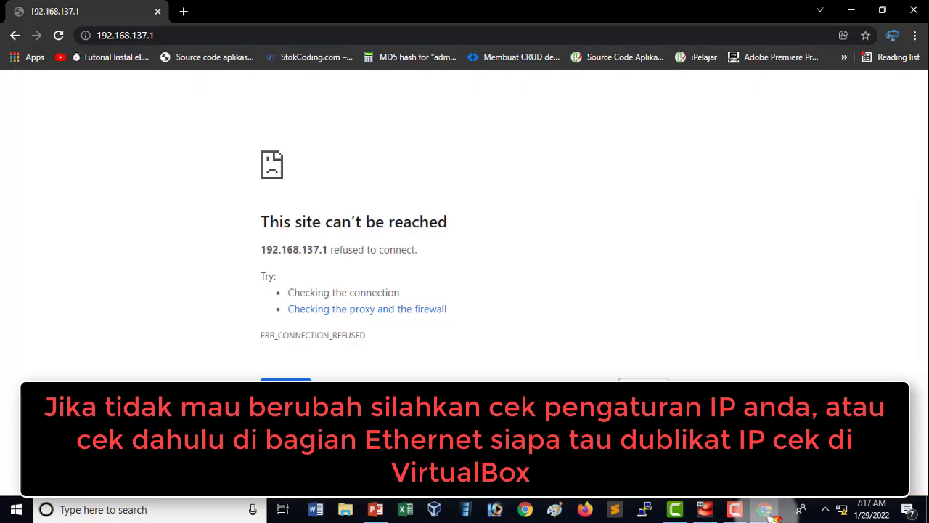
click(314, 33)
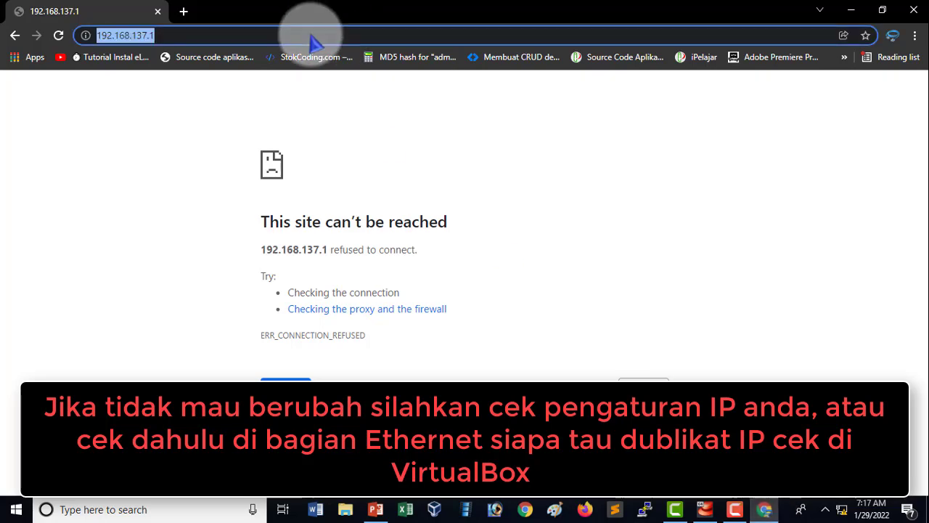
text(192.168.)
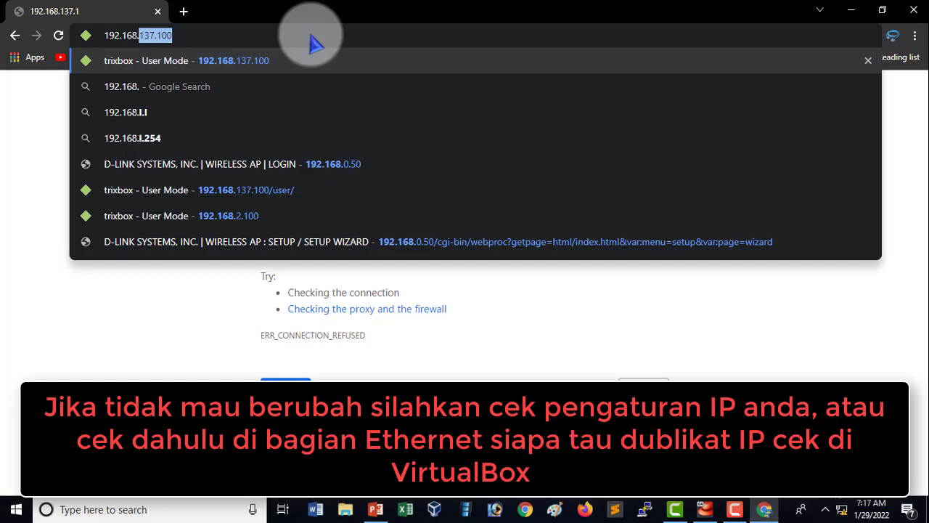
text(137.)
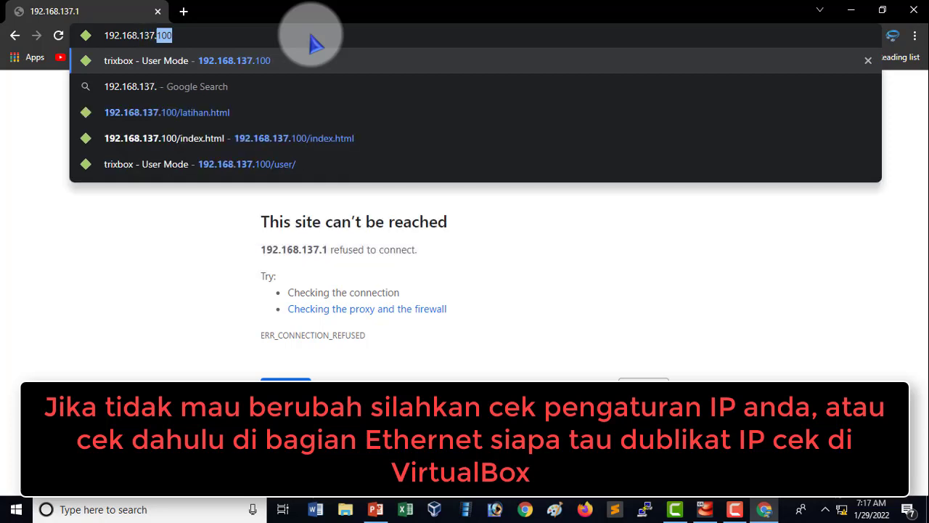
text(1)
key(Delete)
key(Return)
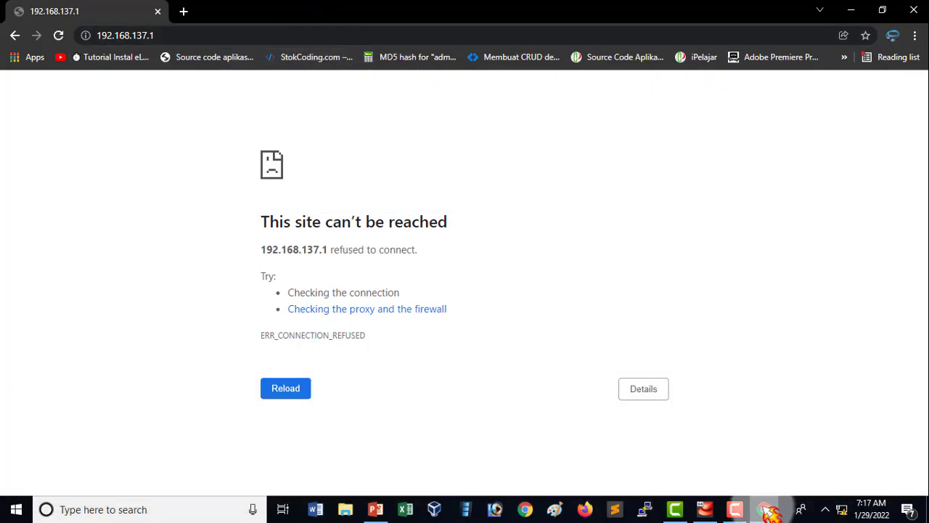
Open the list of network adapters from the Windows Ethernet settings.
right_click(841, 509)
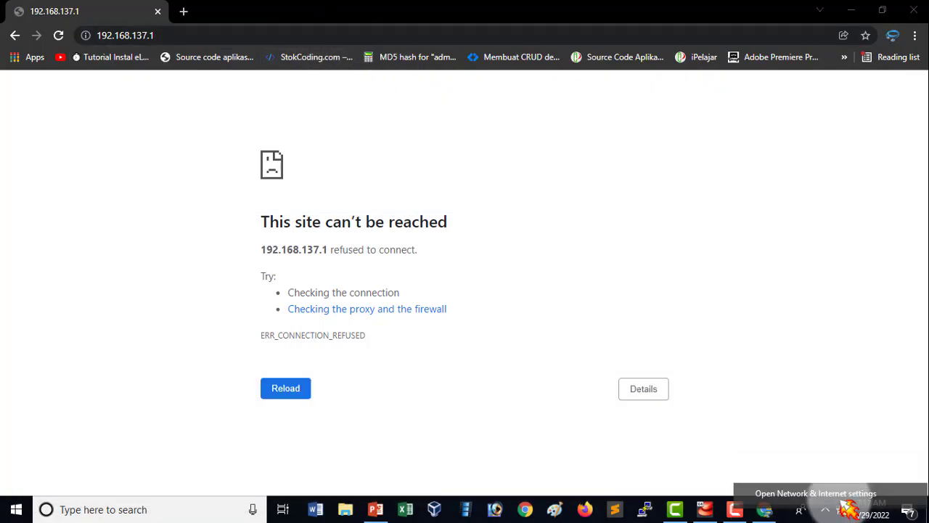
click(820, 492)
click(156, 222)
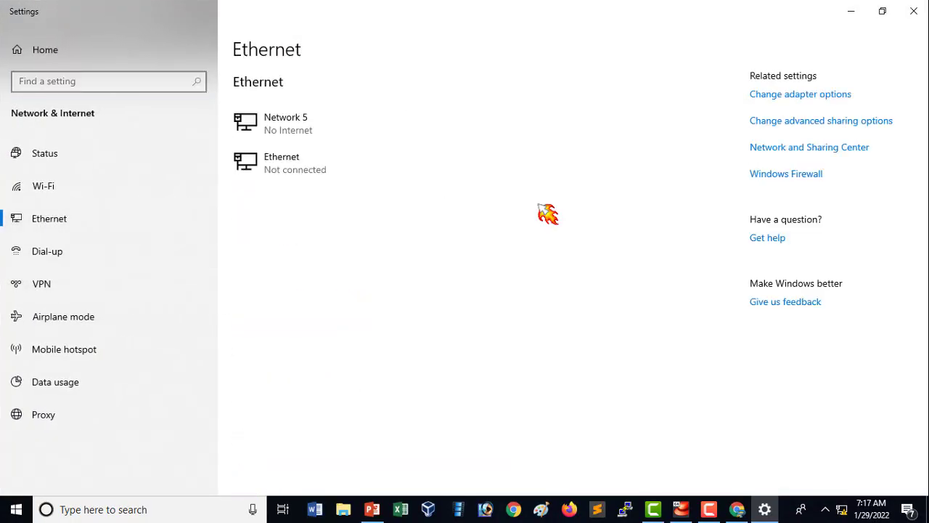
click(779, 97)
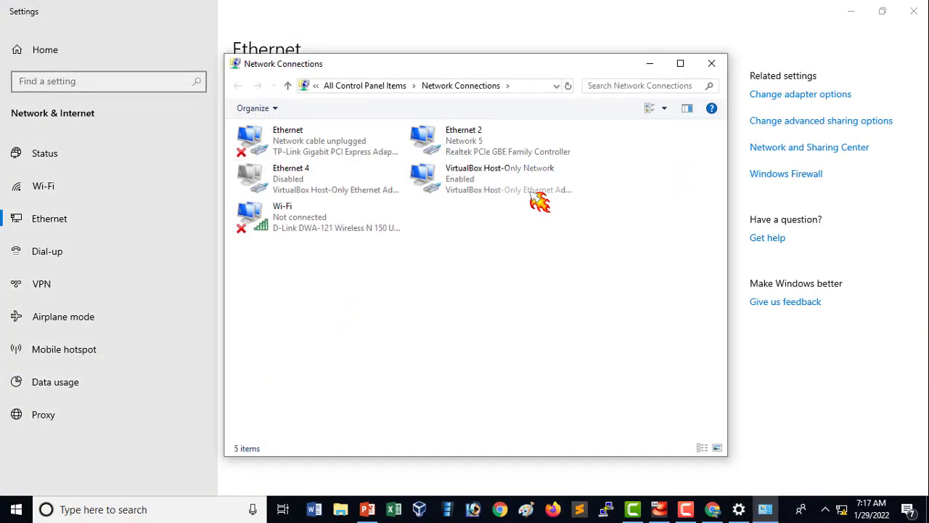
Set the VirtualBox Host-Only Network adapter's IPv4 properties to obtain the IP and DNS server addresses automatically.
double_click(533, 202)
click(392, 365)
double_click(435, 339)
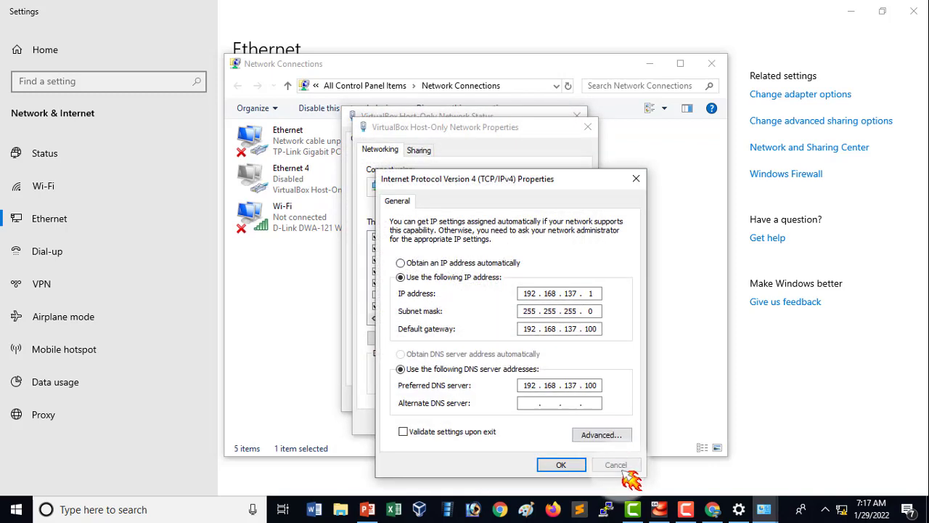
click(439, 262)
click(439, 354)
click(551, 466)
click(514, 422)
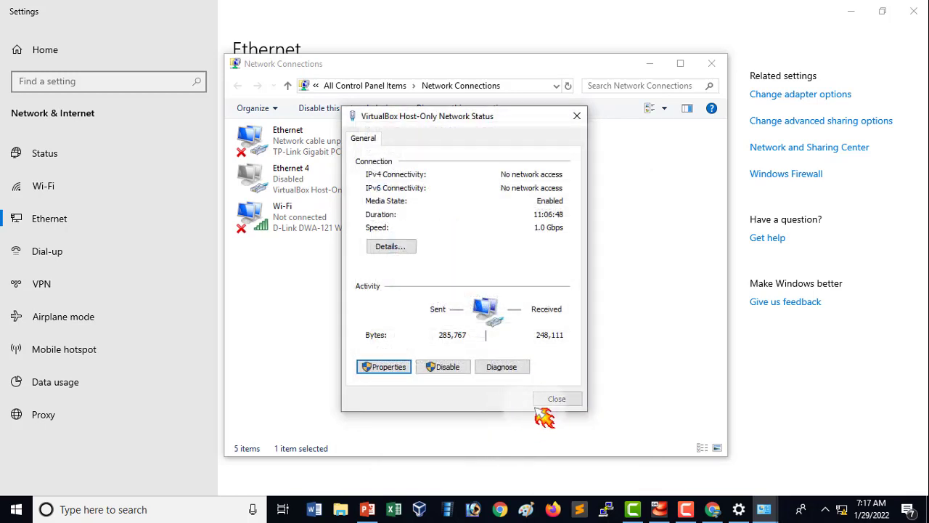
click(558, 399)
click(560, 336)
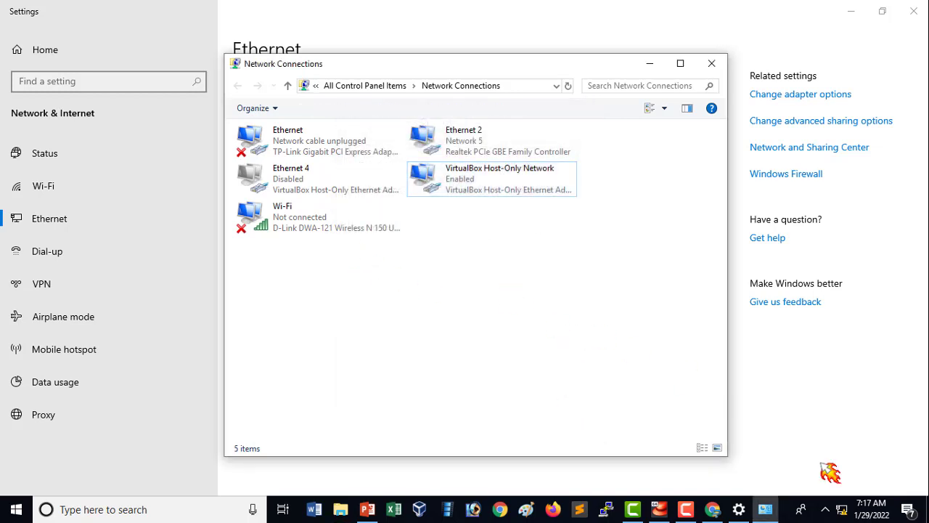
Switch to the browser, log in to the access point as admin and open its LAN setup page.
click(712, 509)
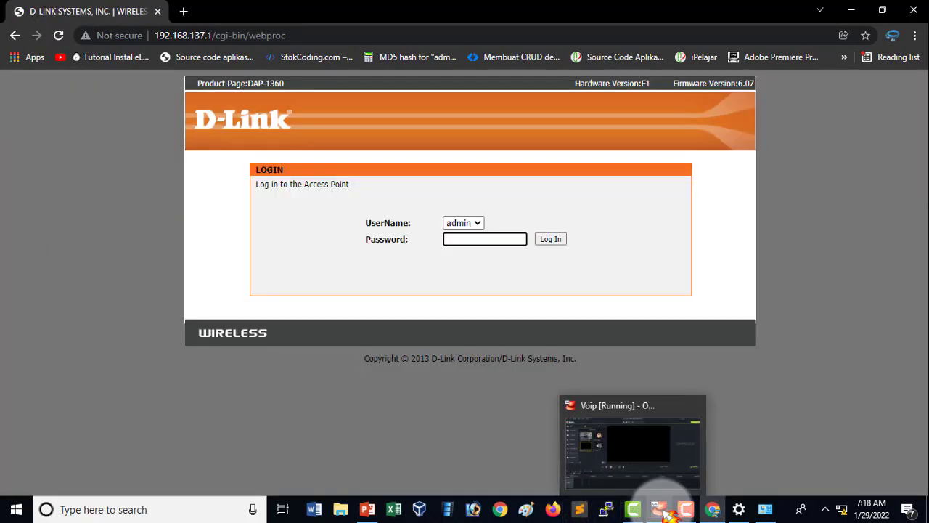
click(791, 382)
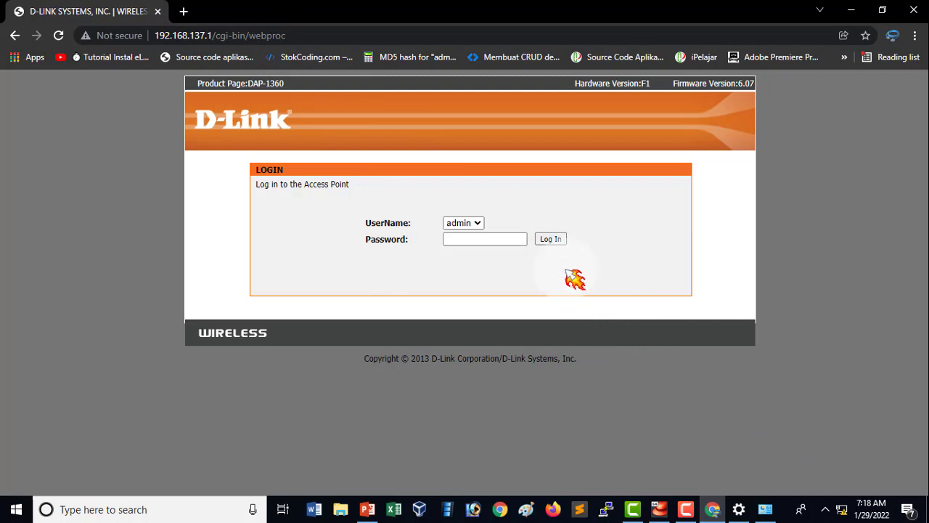
click(553, 239)
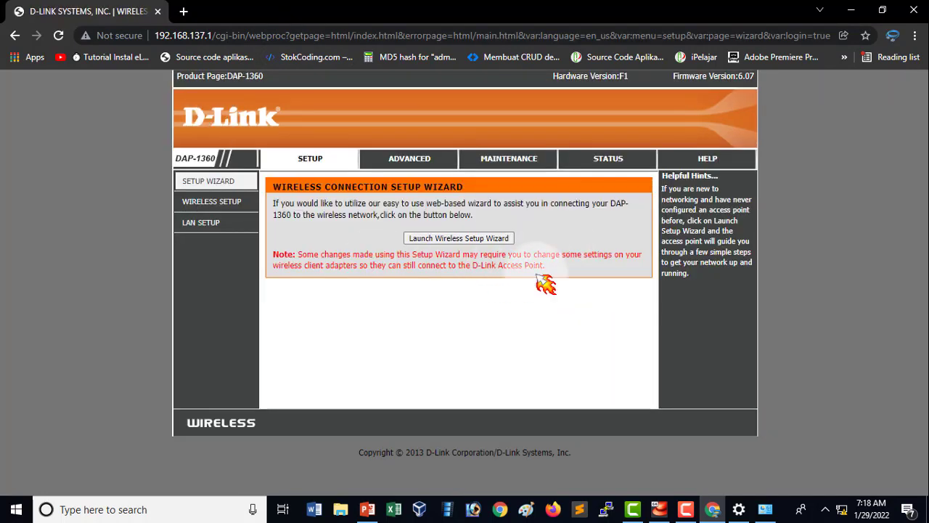
click(238, 232)
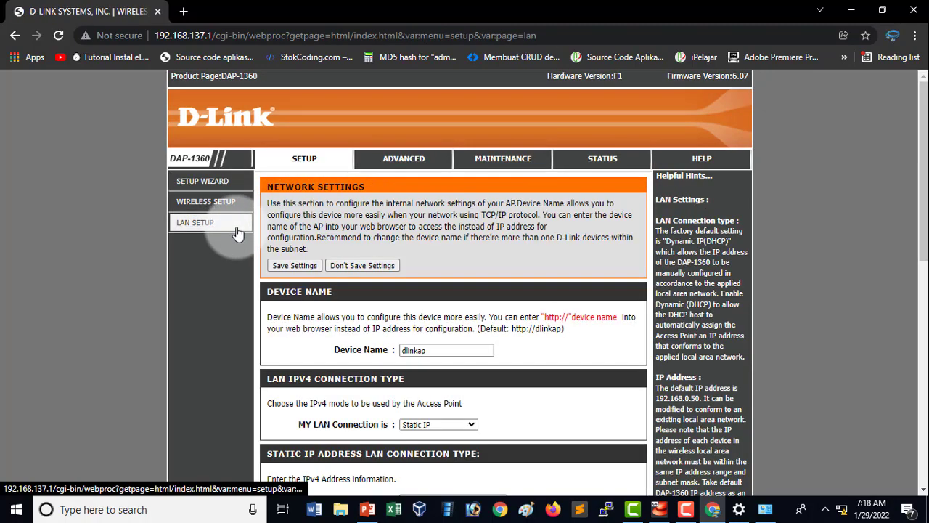
Compare the LAN setup's static IP and DHCP entries with the access point values on the PowerPoint topology slide.
scroll(593, 344, down, 5)
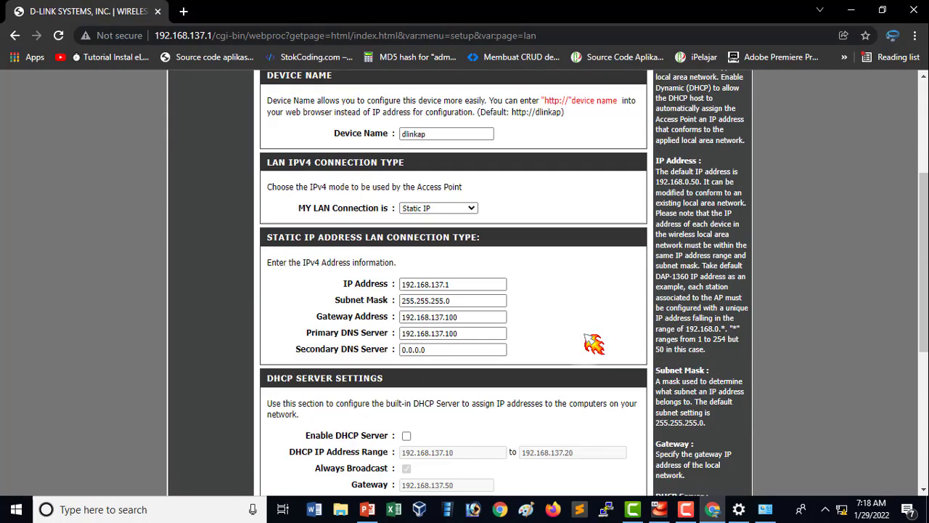
click(369, 510)
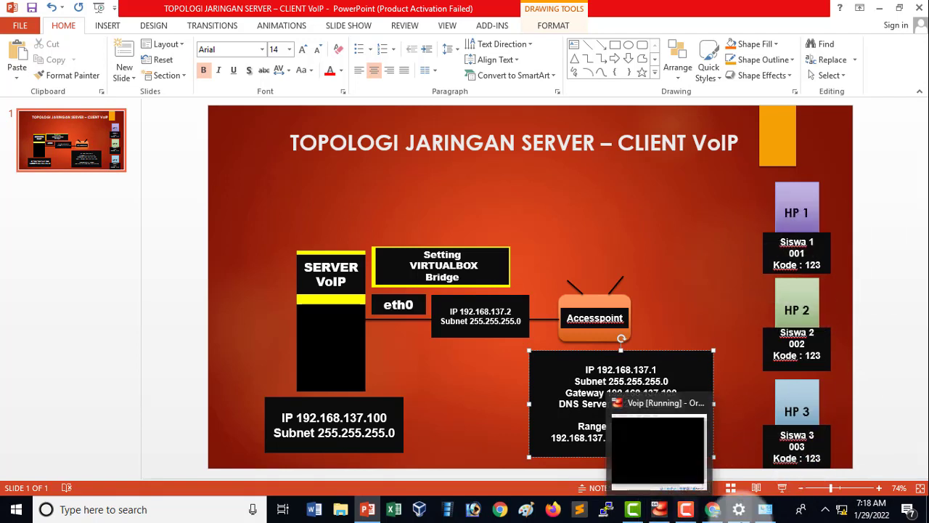
click(717, 511)
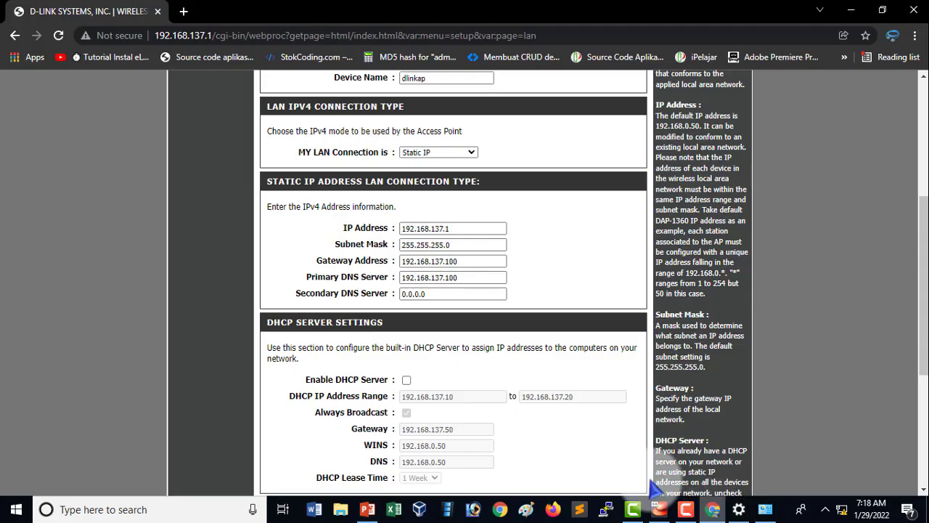
scroll(508, 312, down, 3)
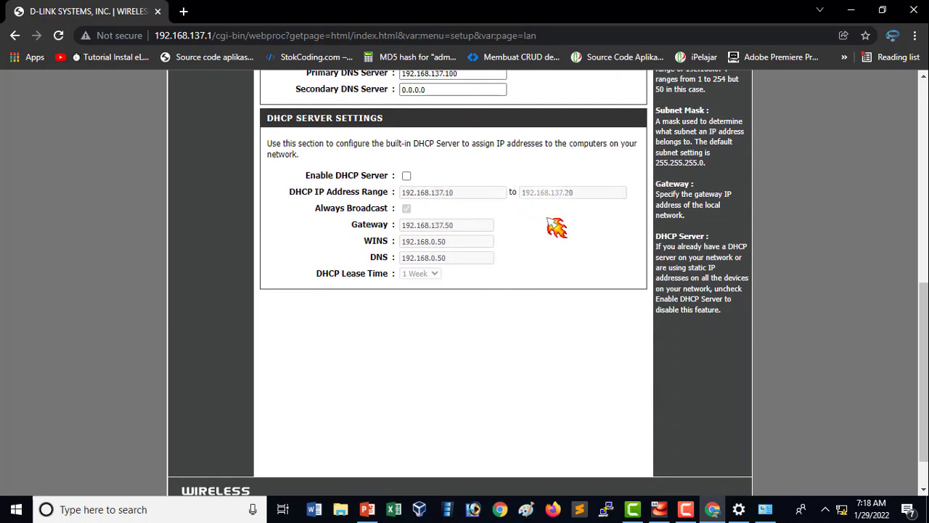
scroll(552, 225, up, 1)
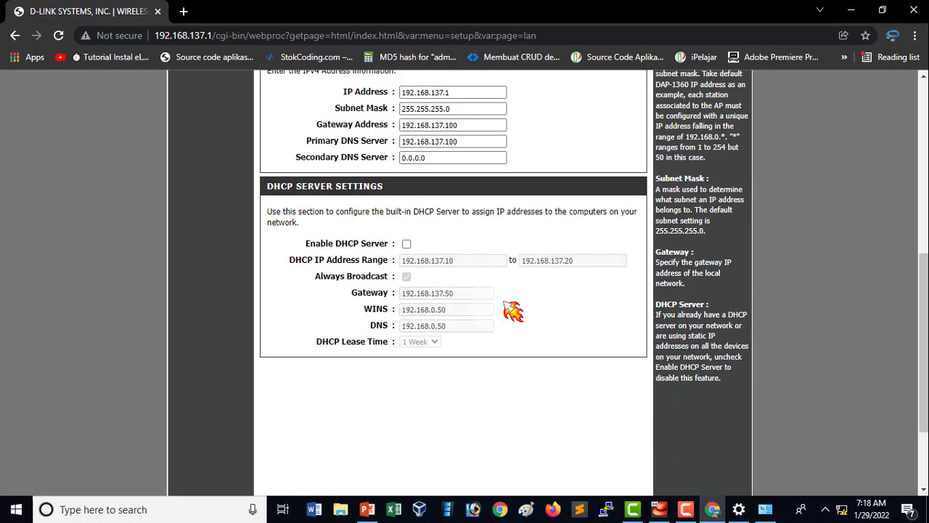
Enable the DHCP server and set its gateway to 192.168.137.100, WINS to 192.168.137.1 and DNS to 192.168.137.100.
click(407, 244)
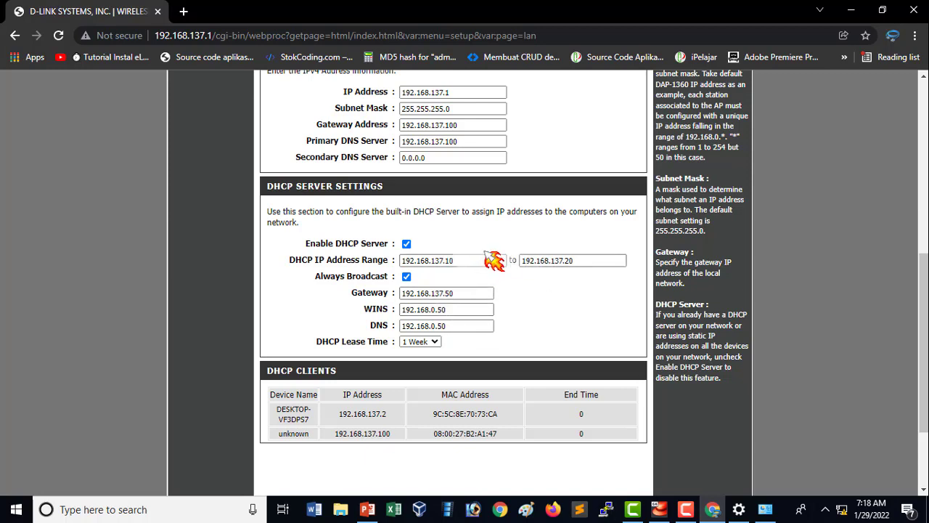
click(467, 275)
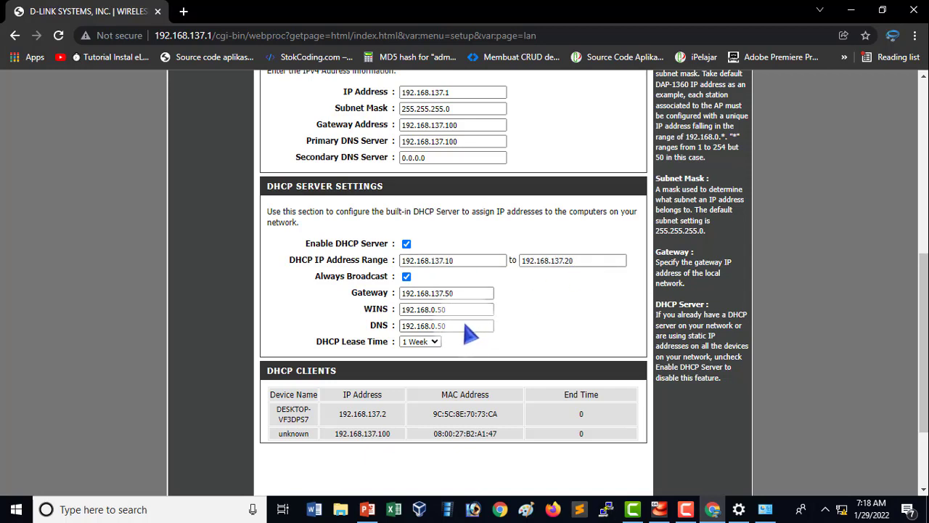
drag(465, 295, 449, 302)
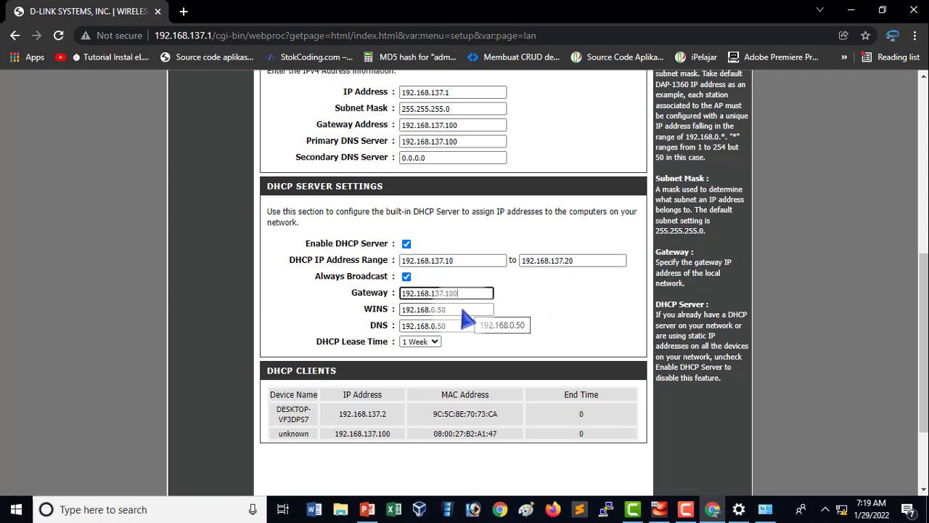
drag(462, 308, 436, 313)
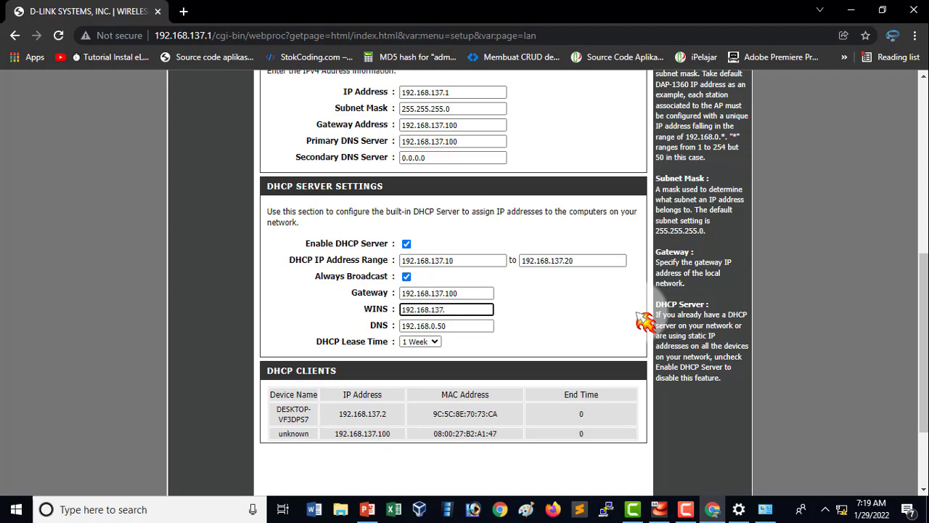
drag(460, 328, 438, 325)
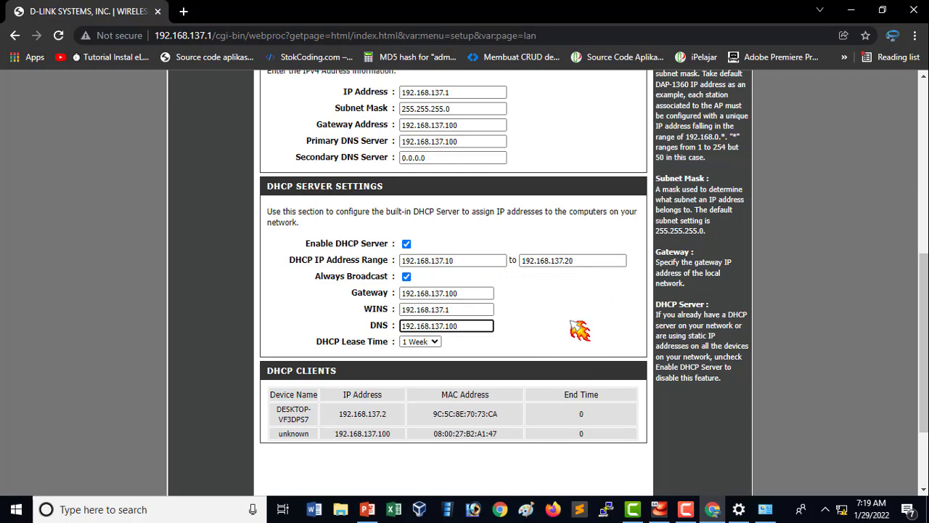
Save the LAN and DHCP server settings on the access point and reload the LAN setup page.
scroll(584, 328, down, 2)
scroll(551, 327, up, 7)
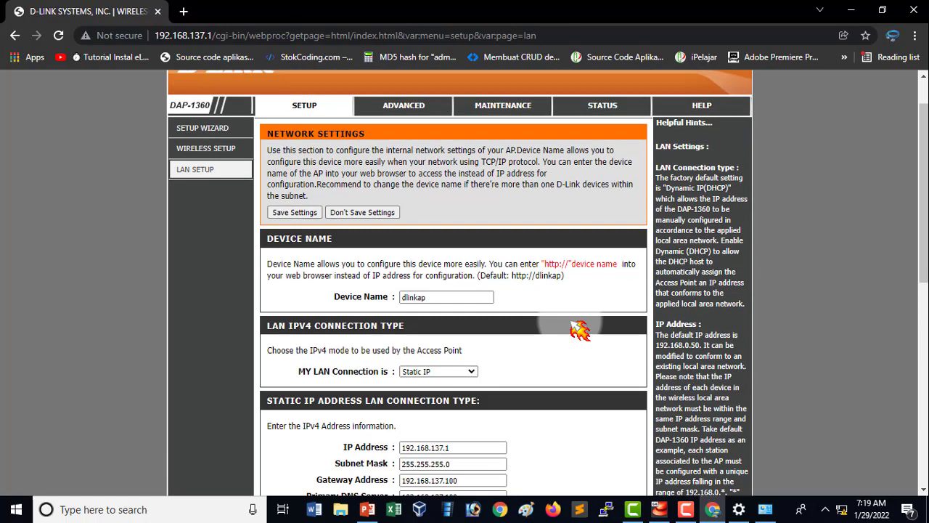
click(308, 216)
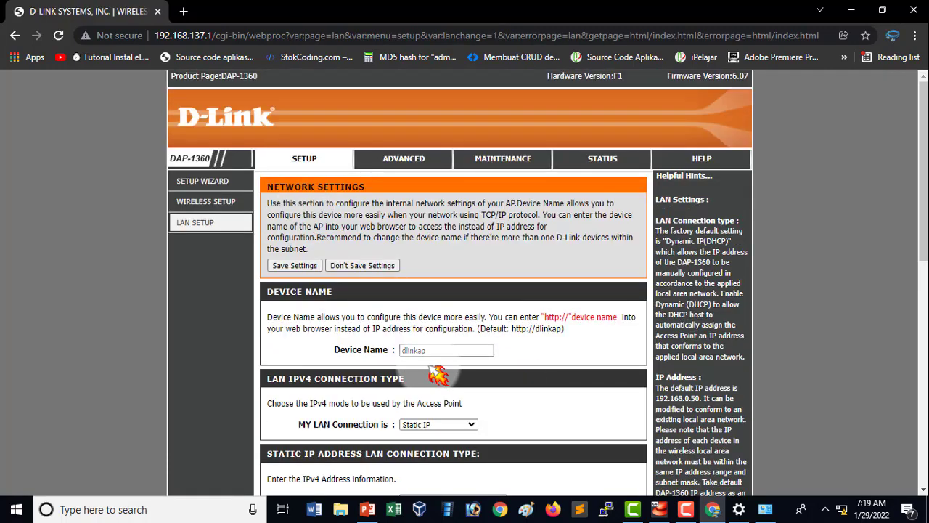
click(371, 367)
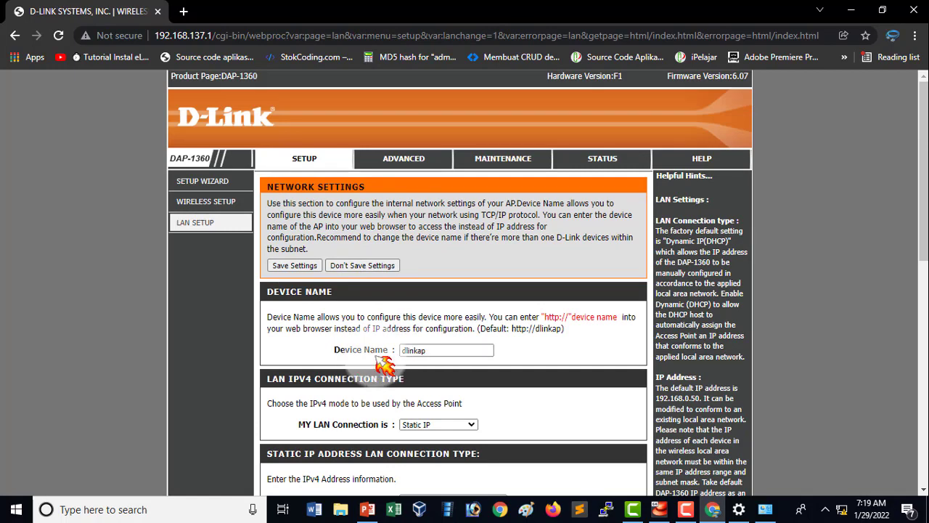
scroll(435, 350, down, 1)
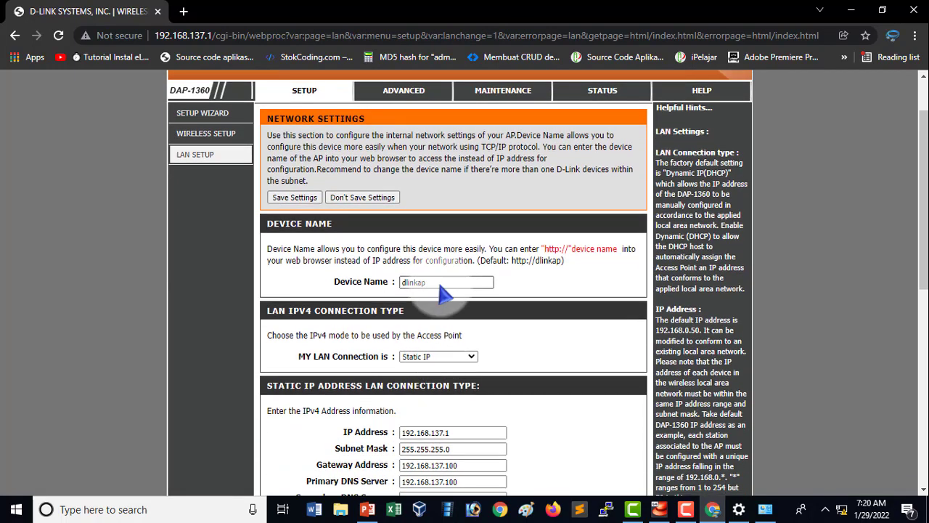
click(436, 290)
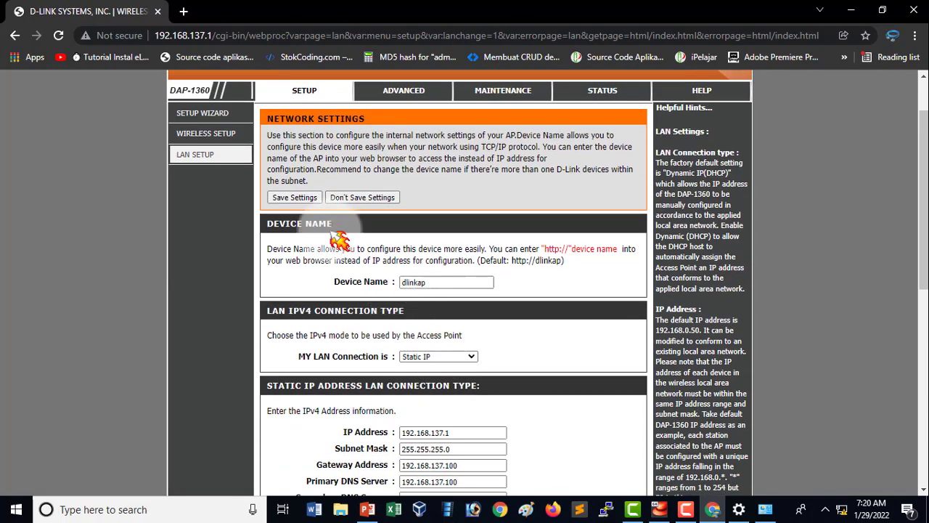
scroll(348, 276, up, 1)
click(341, 190)
click(319, 267)
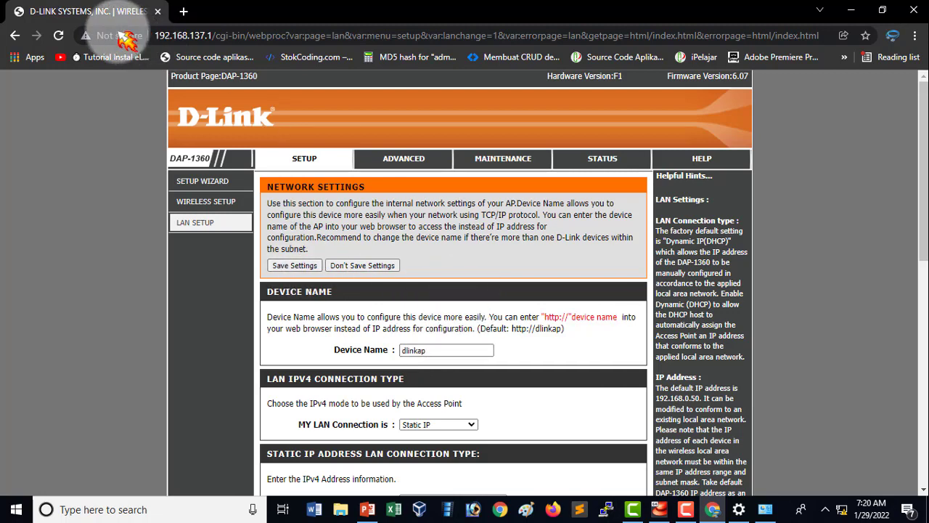
click(59, 35)
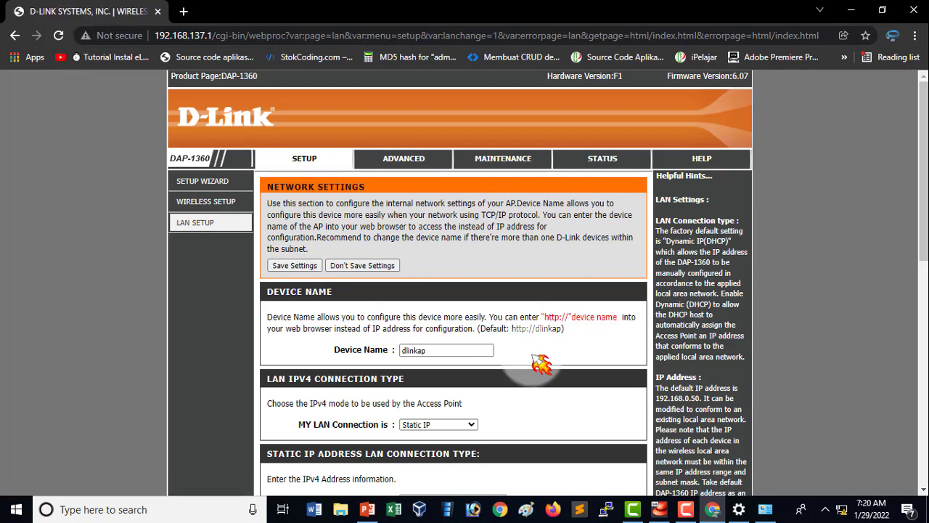
Set the access point's device name to voip and save the LAN settings.
scroll(528, 339, down, 2)
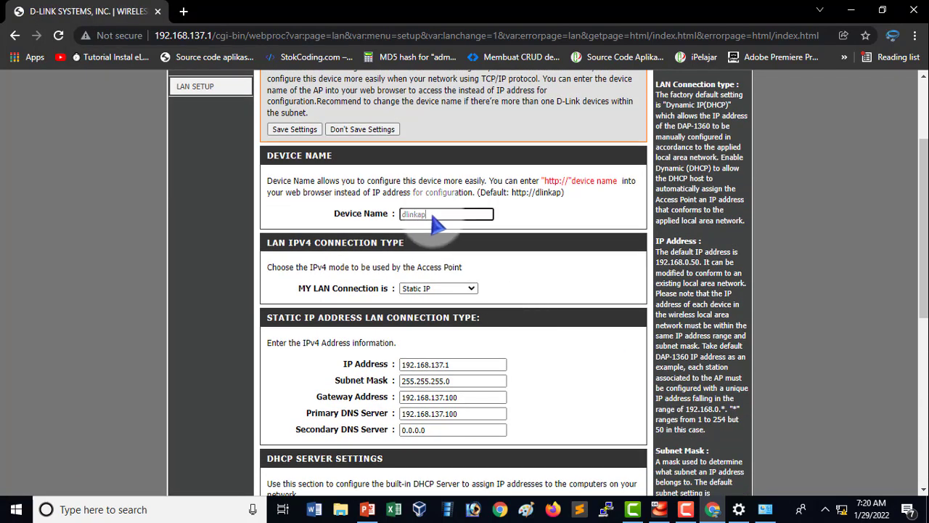
drag(437, 217, 384, 222)
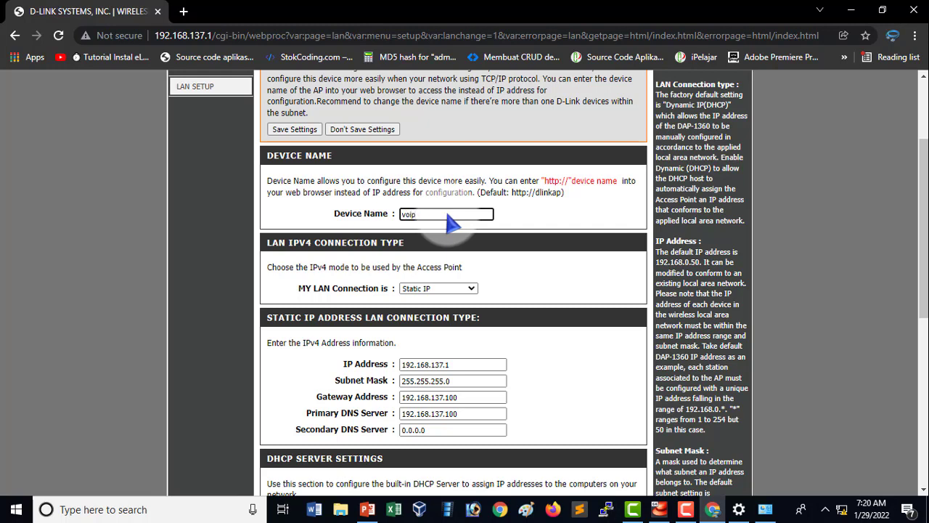
click(317, 131)
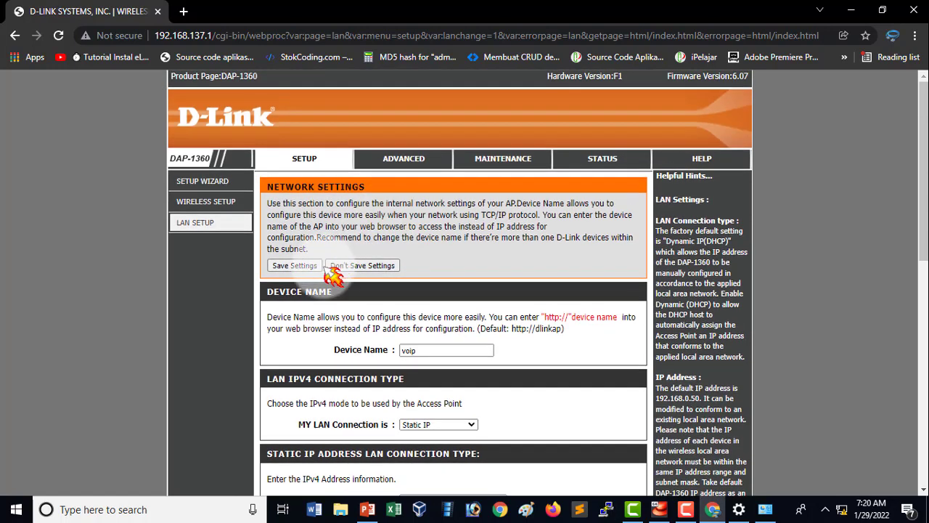
click(320, 267)
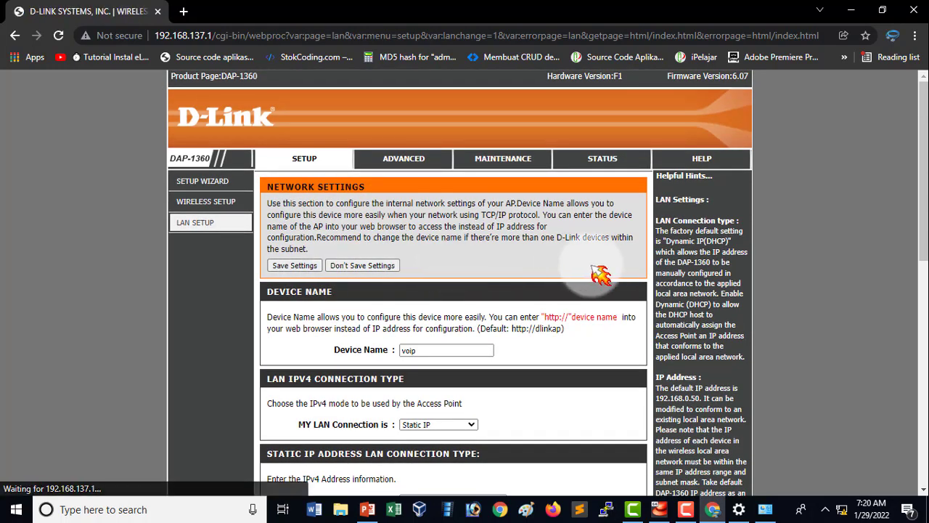
Check the access point's name among the available Wi-Fi networks and review the LAN entries and the PowerPoint topology slide.
click(842, 510)
click(842, 509)
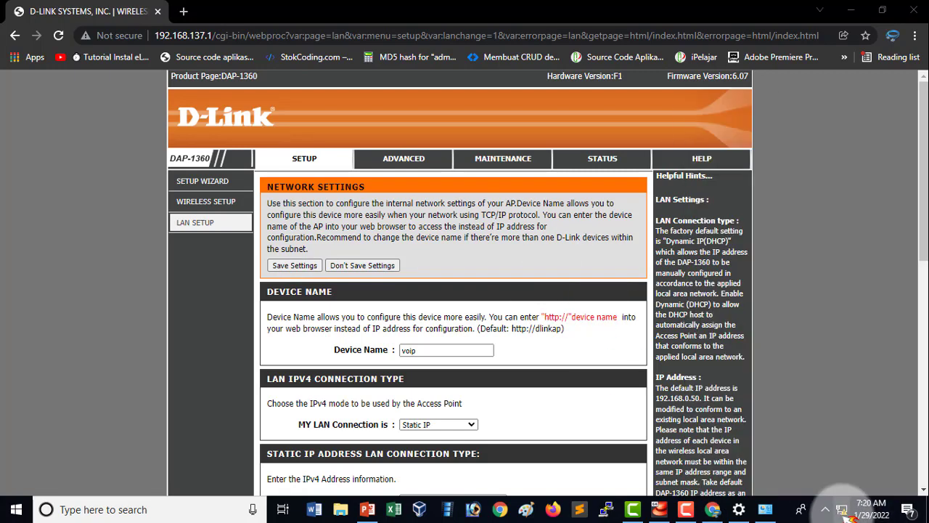
click(842, 509)
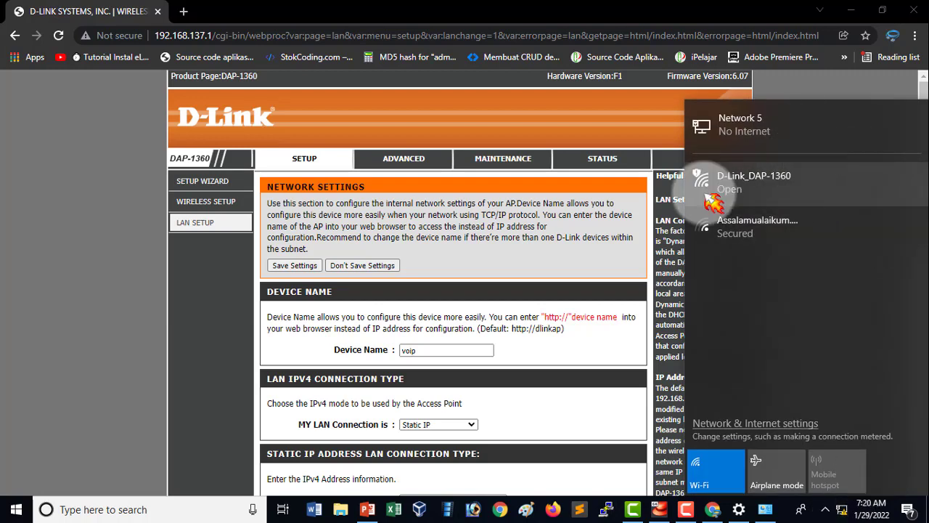
click(212, 362)
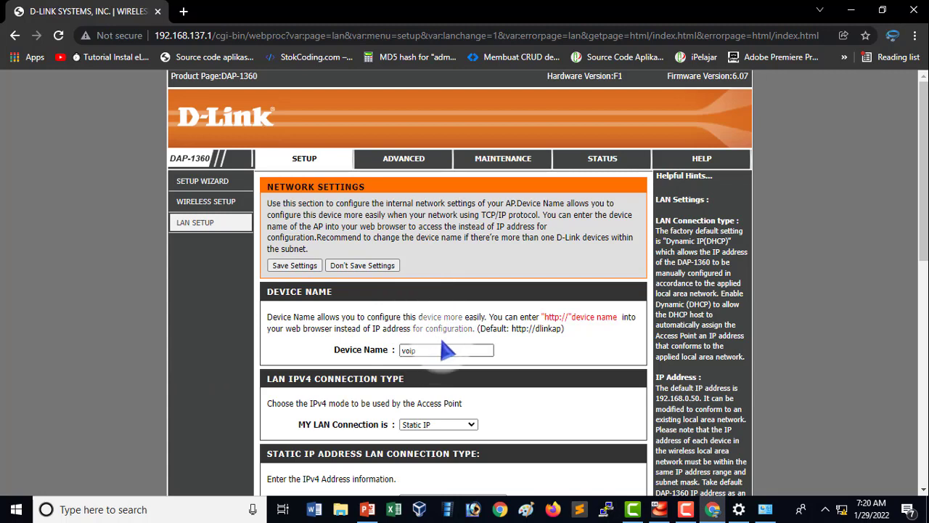
click(841, 501)
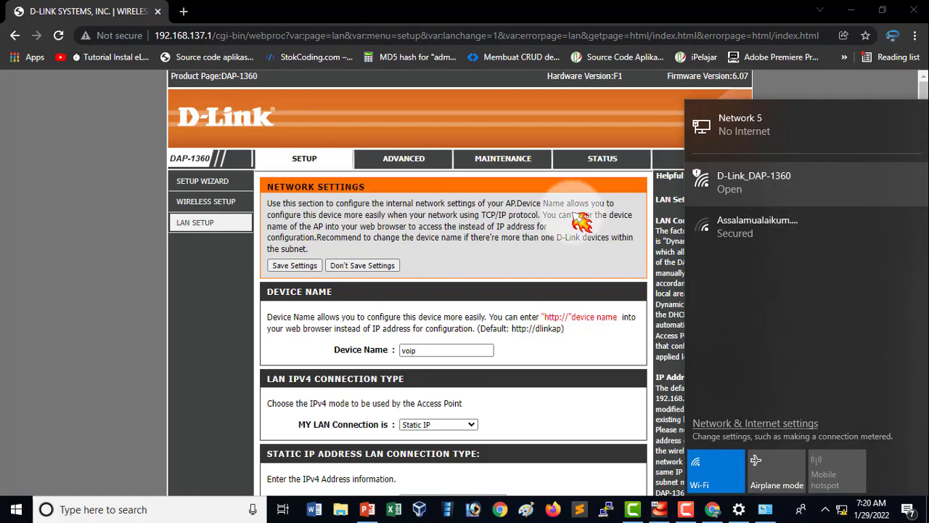
click(202, 349)
scroll(472, 349, down, 7)
scroll(460, 331, up, 4)
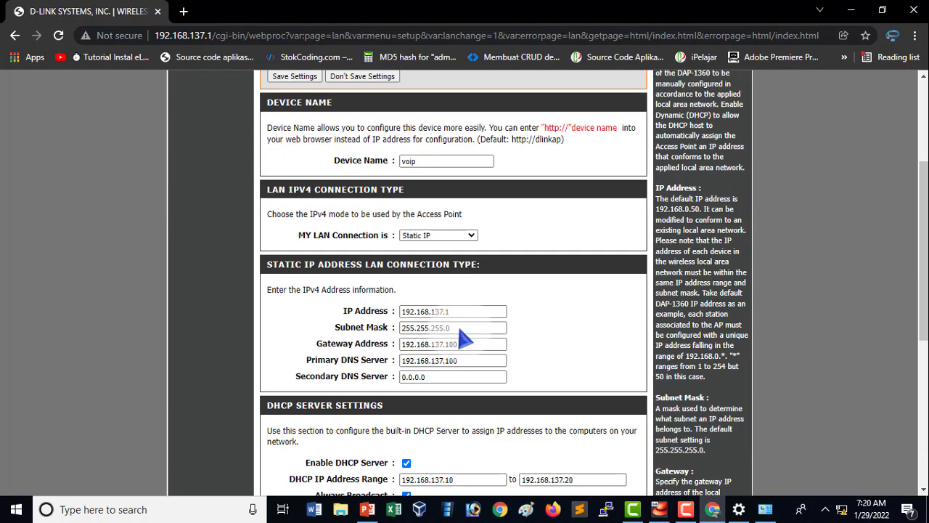
scroll(460, 338, up, 3)
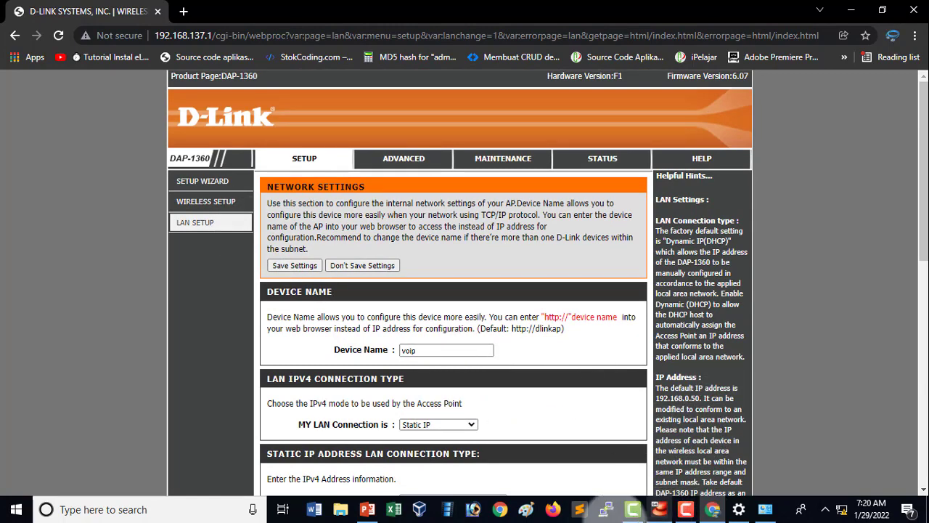
click(368, 509)
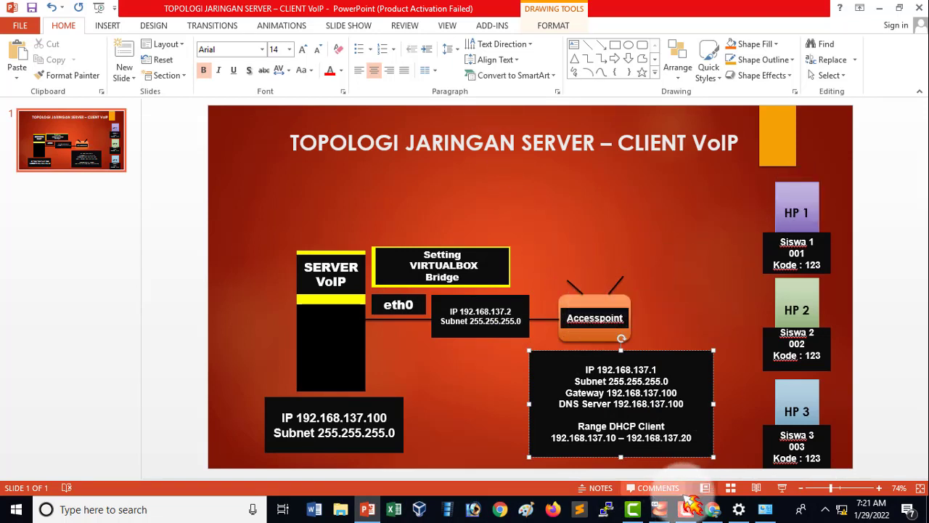
click(713, 509)
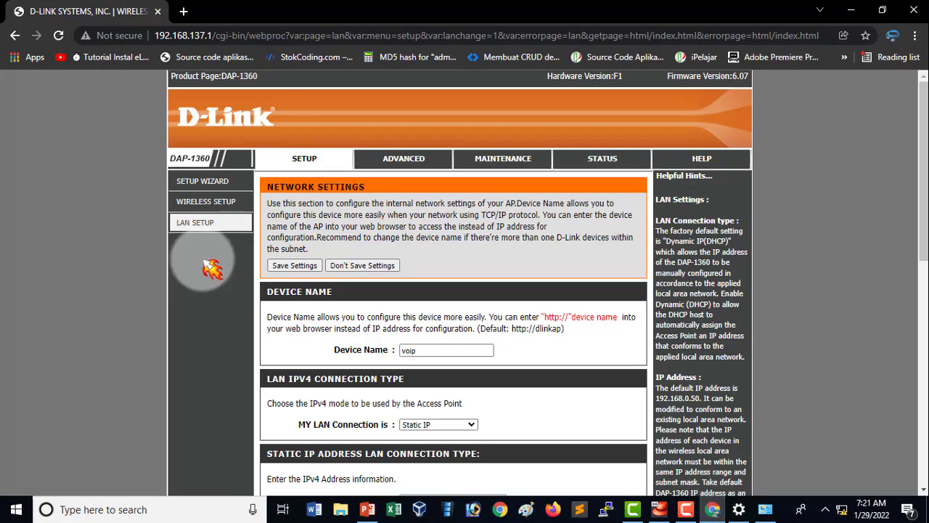
Open the access point's wireless setup, compare its network name with the Wi-Fi list and set the SSID to Voip.
click(228, 204)
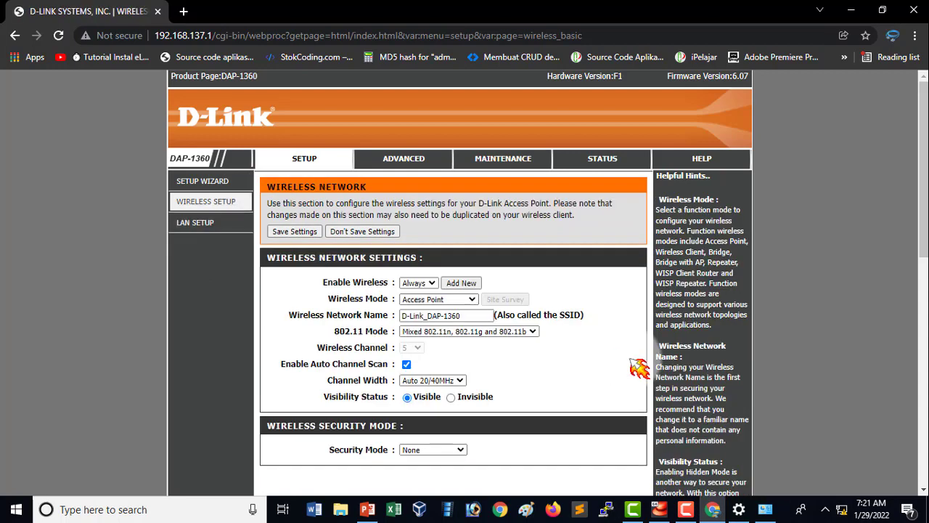
scroll(565, 338, down, 1)
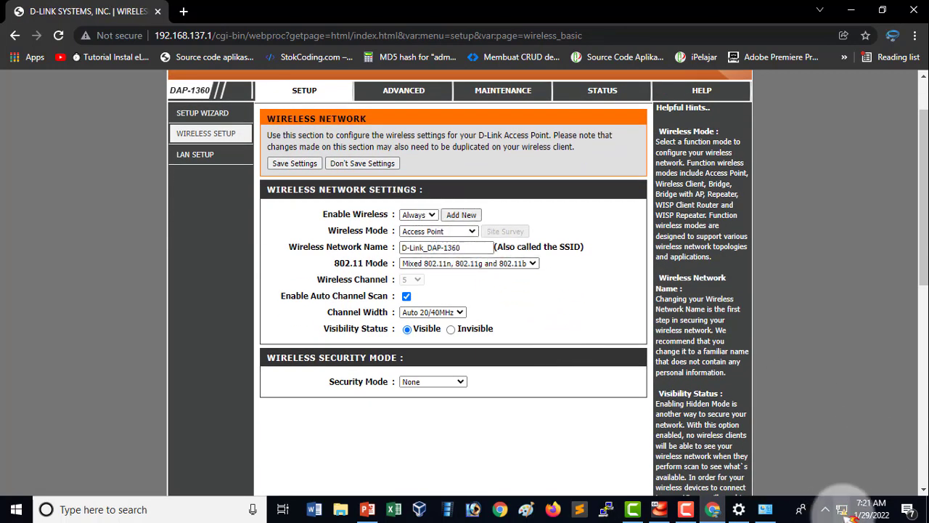
click(842, 509)
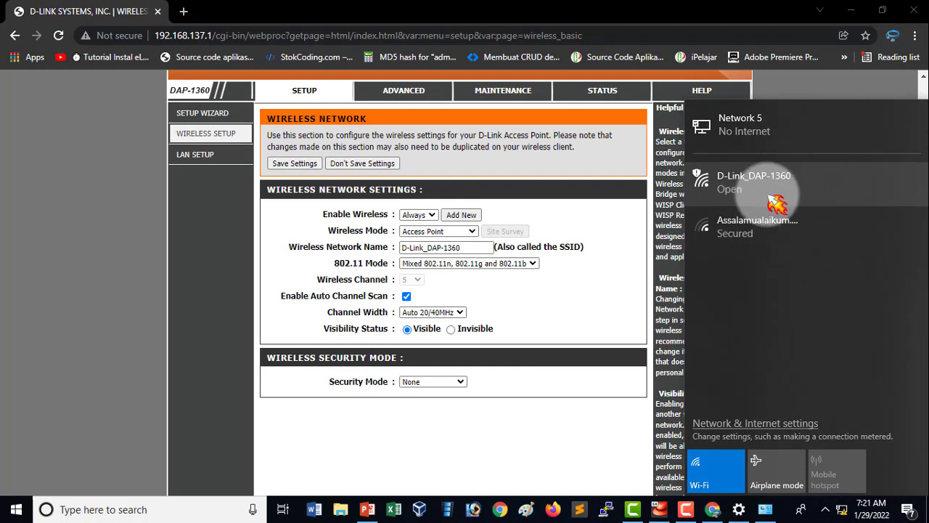
drag(479, 251, 410, 254)
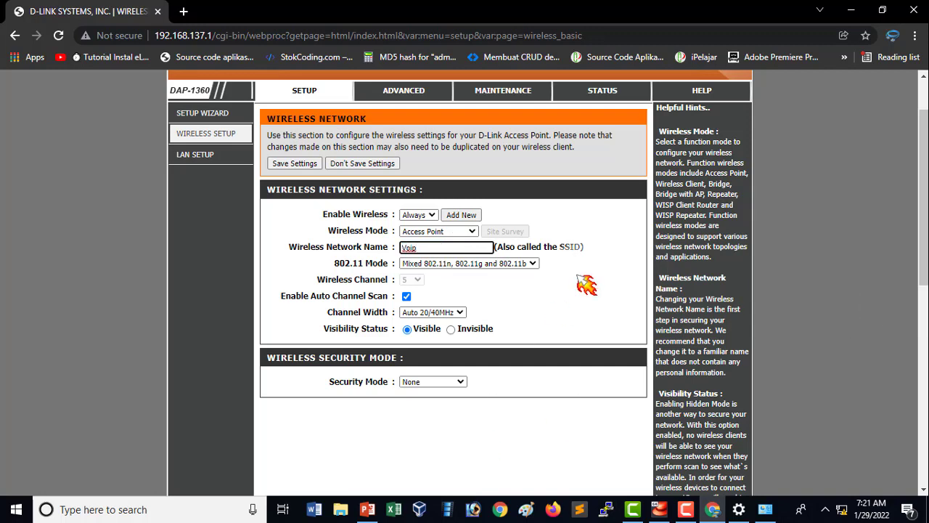
Try WPA-Enterprise as the wireless security mode and set it back to None.
scroll(465, 345, down, 1)
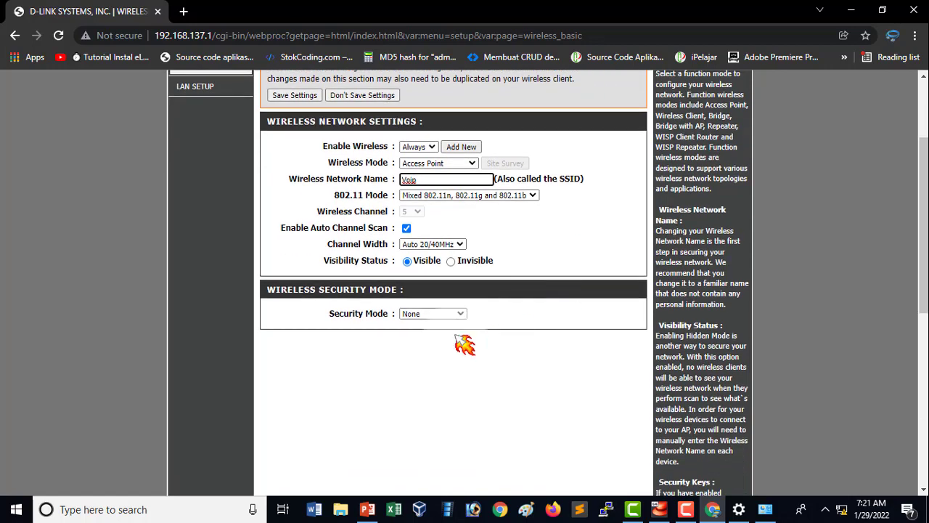
click(544, 255)
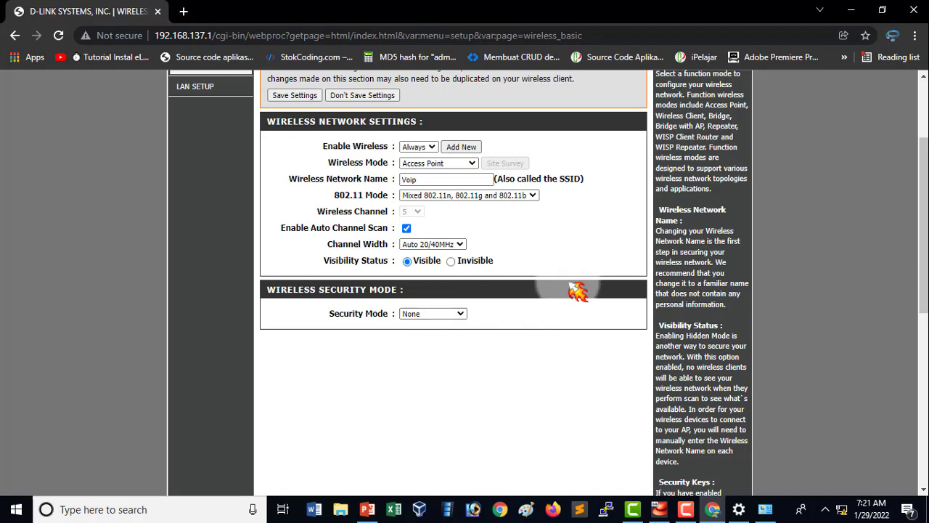
click(444, 315)
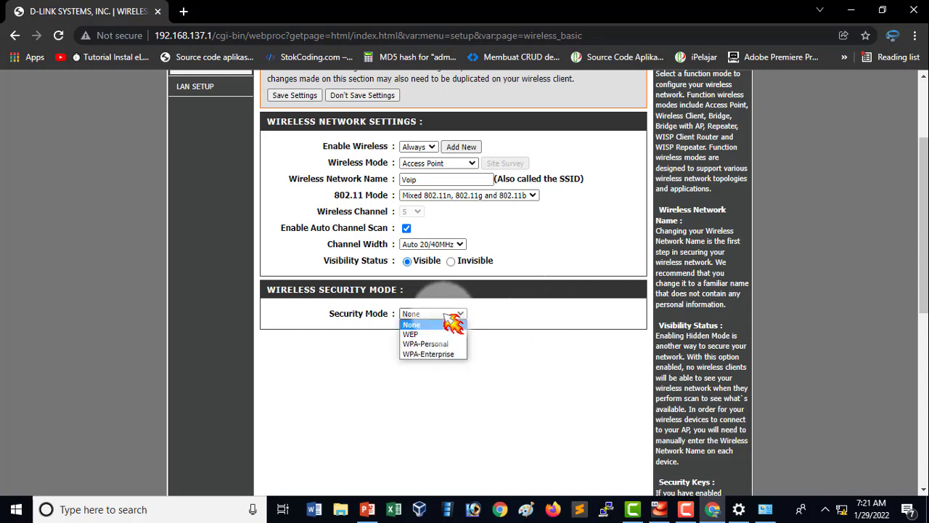
click(452, 353)
click(457, 314)
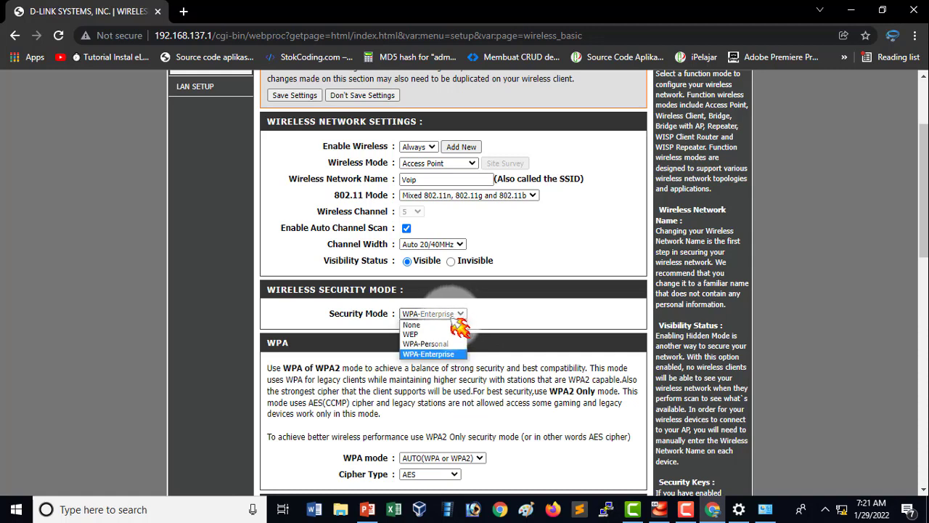
click(457, 324)
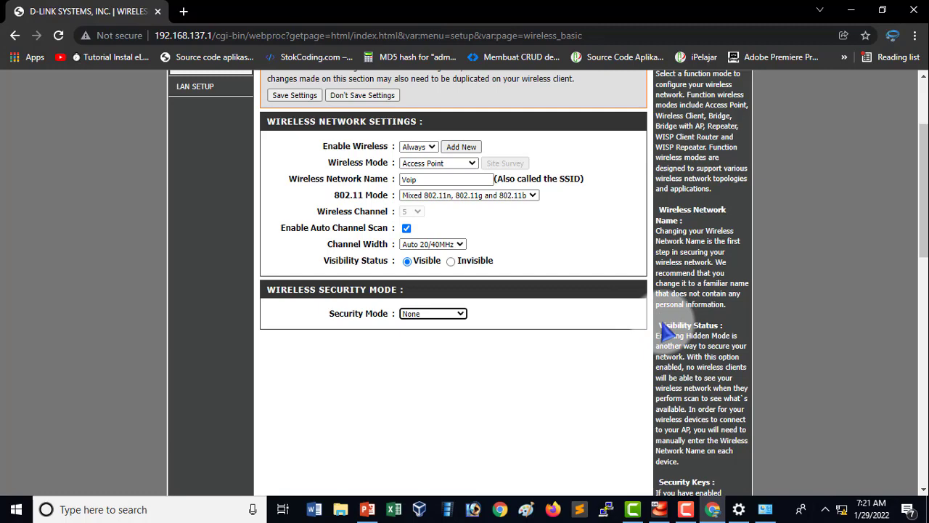
Save the wireless settings with the new network name and reload the wireless setup page.
scroll(573, 404, down, 10)
scroll(573, 398, up, 13)
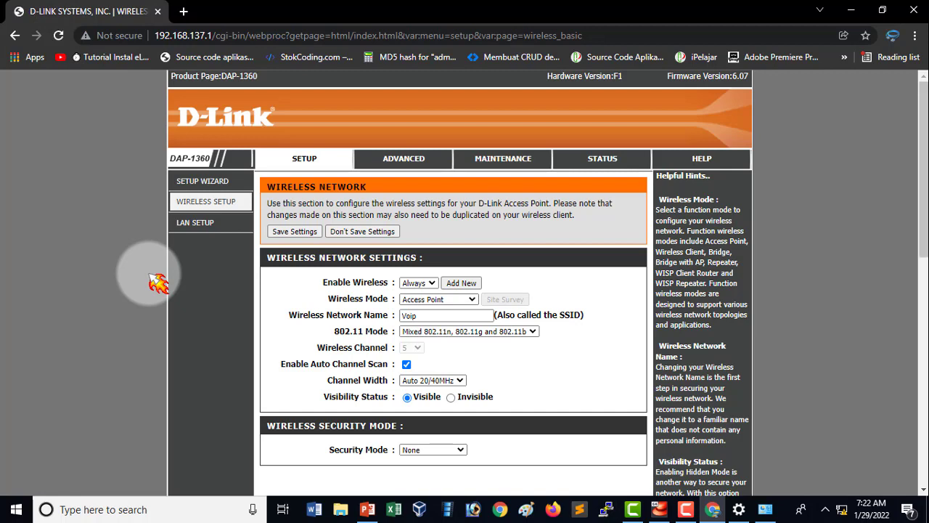
click(58, 33)
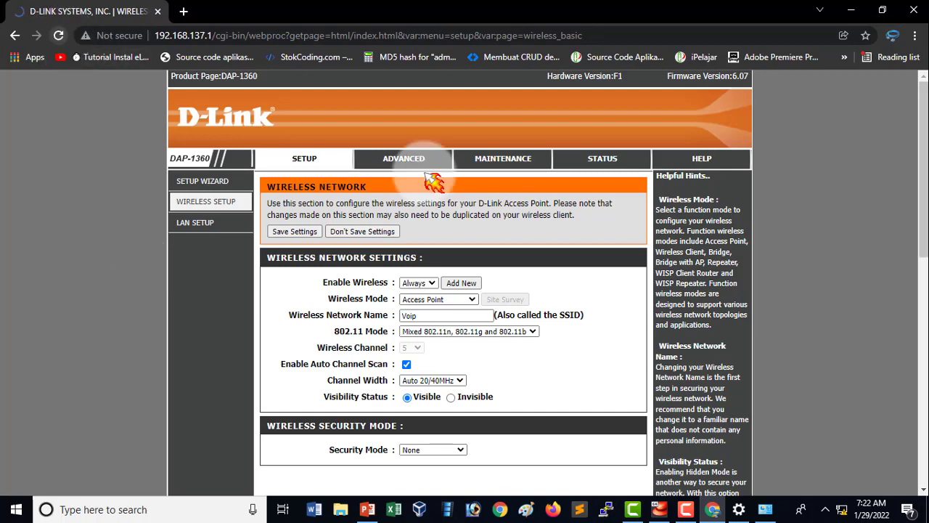
Turn the PC's Wi-Fi off and on again to refresh the network list and check for the Voip network.
click(842, 510)
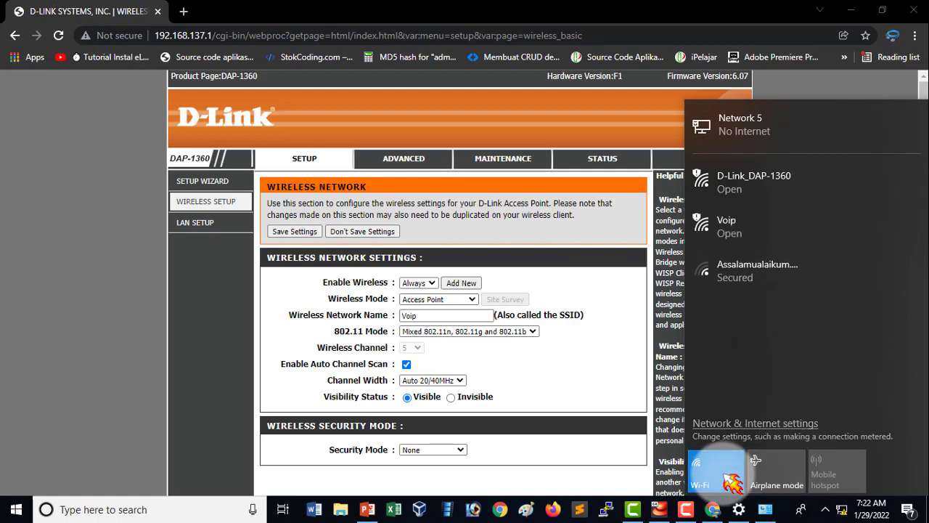
click(732, 479)
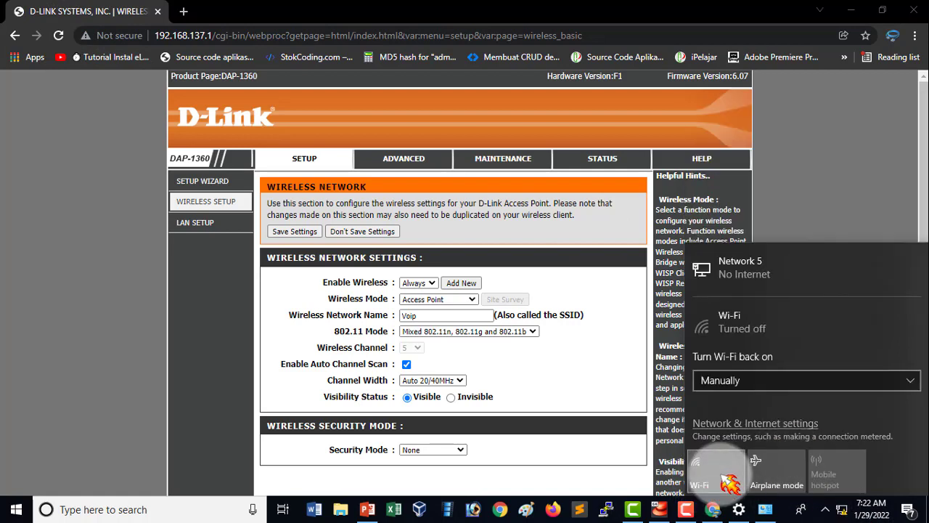
click(728, 480)
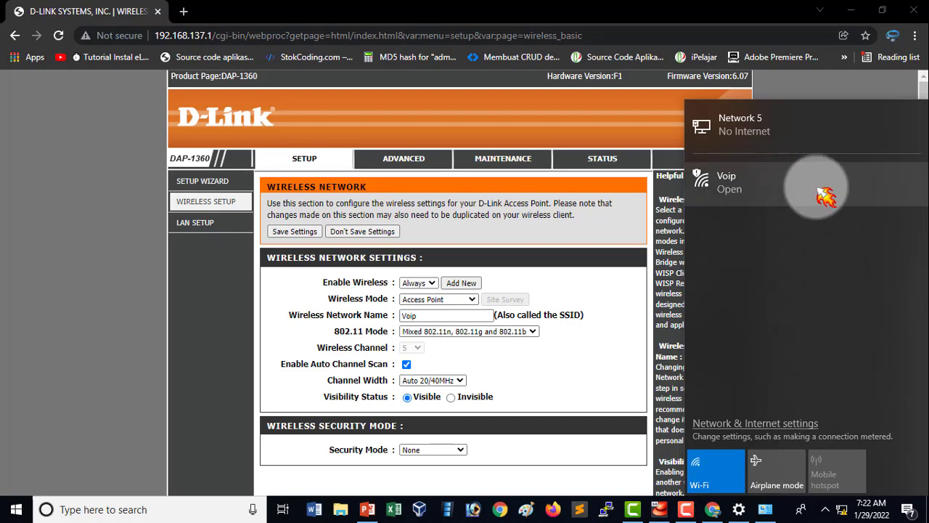
click(91, 343)
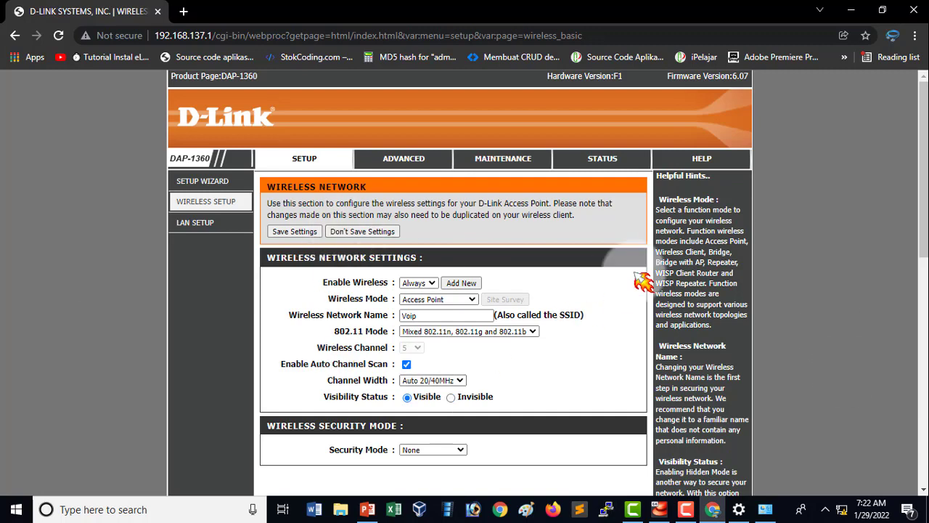
Close the access point's configuration page and open the PC's network adapter list with Ethernet 2 selected.
click(918, 16)
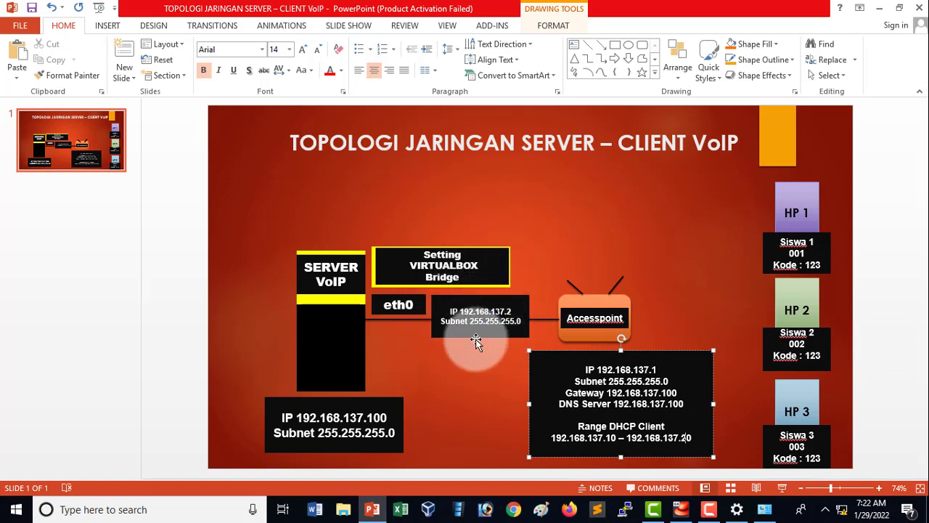
right_click(842, 510)
click(856, 498)
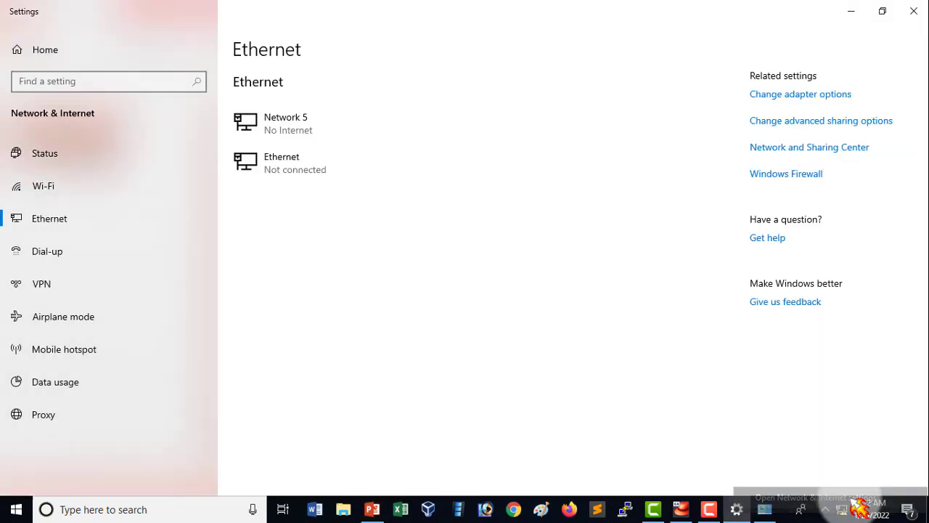
click(52, 219)
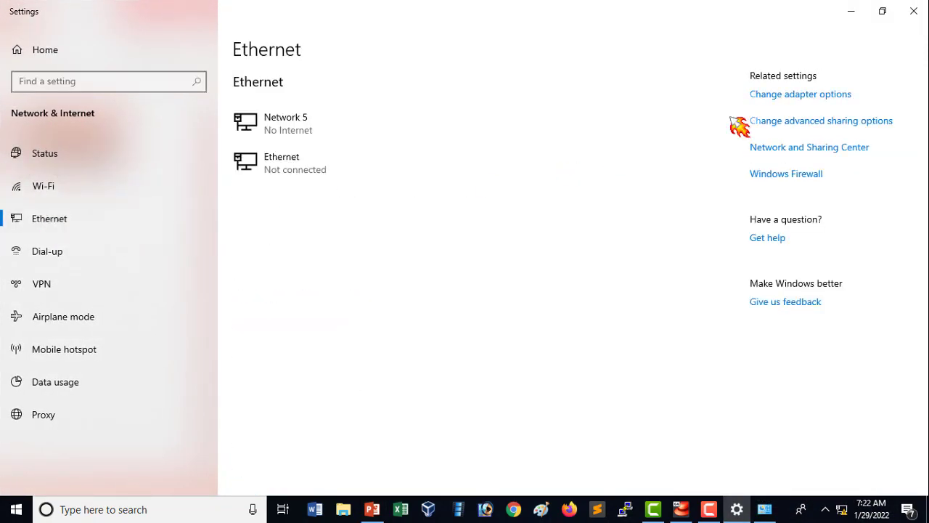
click(828, 101)
click(495, 151)
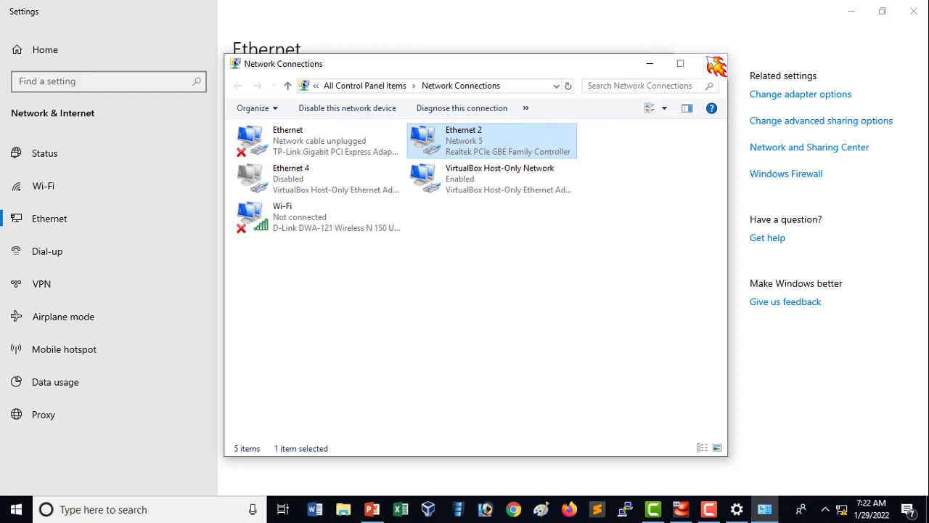
Check the Ethernet 2 adapter's connection details against the topology, and close the network windows.
right_click(511, 140)
click(544, 166)
click(390, 246)
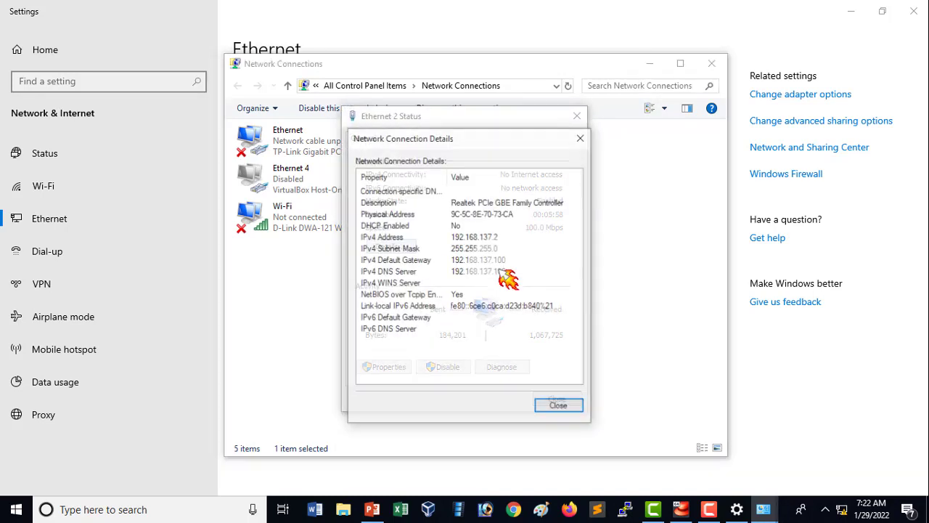
click(559, 405)
click(579, 118)
click(712, 64)
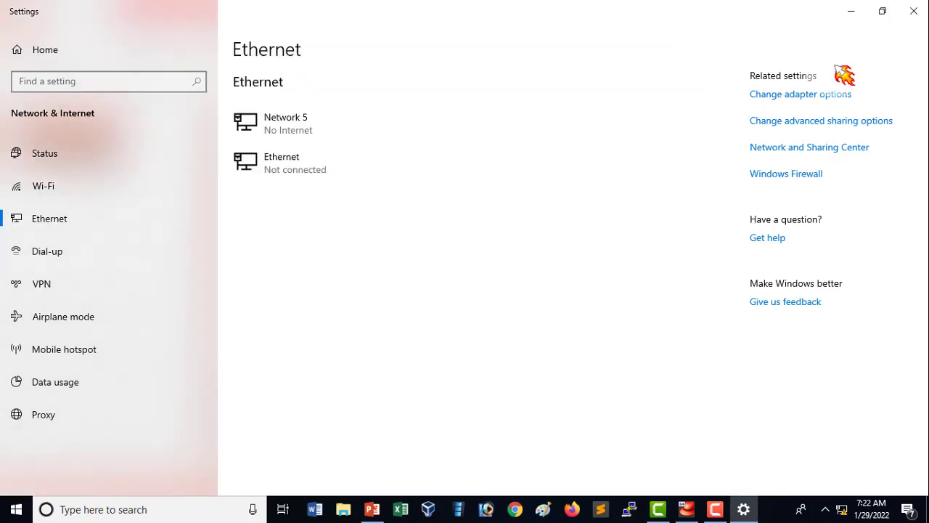
click(913, 11)
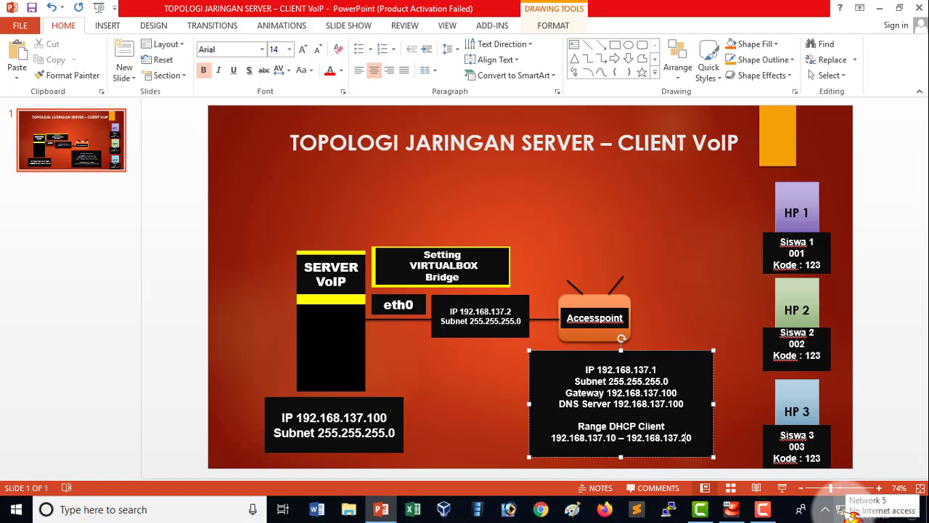
Connect the PC to the open Voip Wi-Fi network, dismiss the antivirus notification and check the connection in the network list.
click(844, 509)
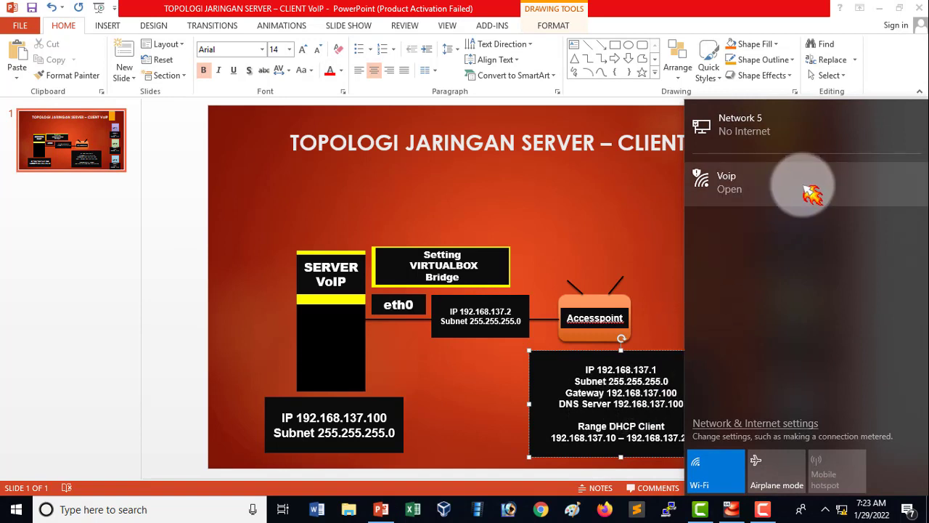
click(812, 193)
click(888, 274)
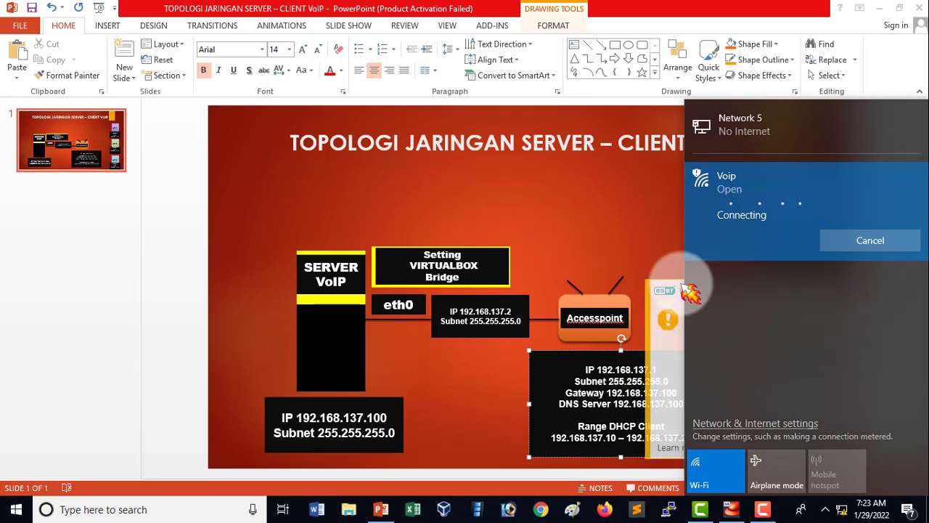
click(675, 292)
click(915, 293)
click(841, 509)
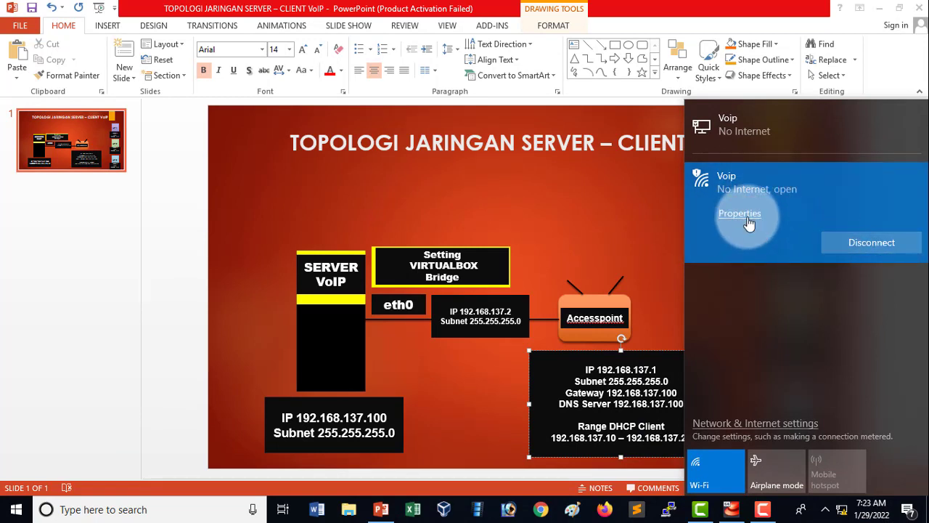
Open the connection details of the Wi-Fi adapter from the PC's network adapter list.
right_click(842, 510)
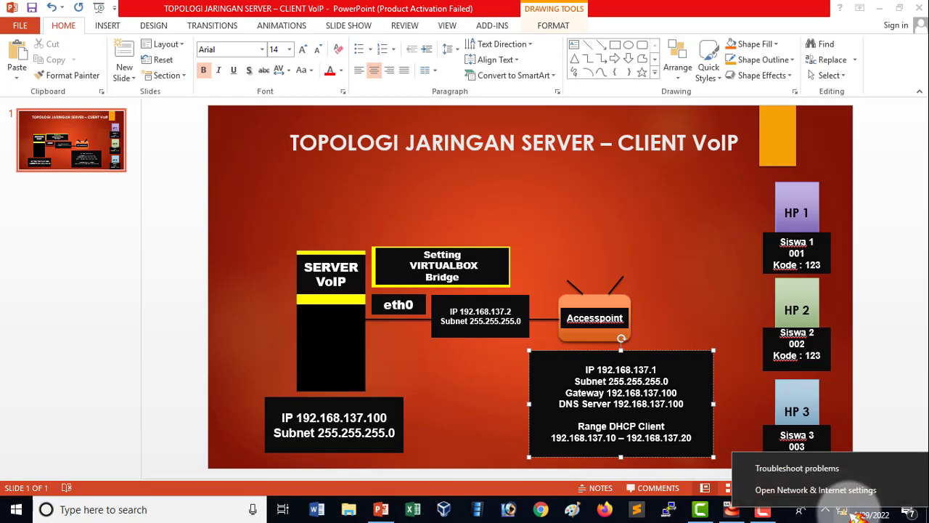
click(874, 493)
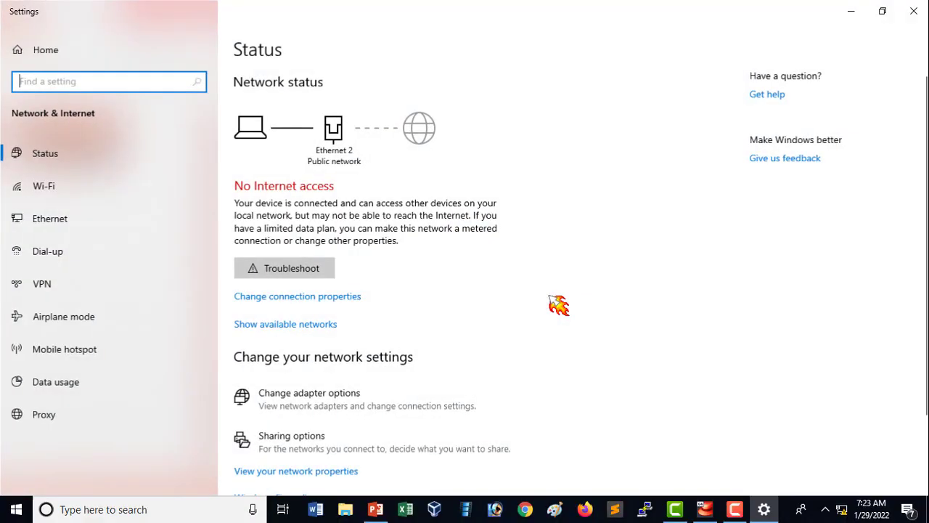
click(121, 219)
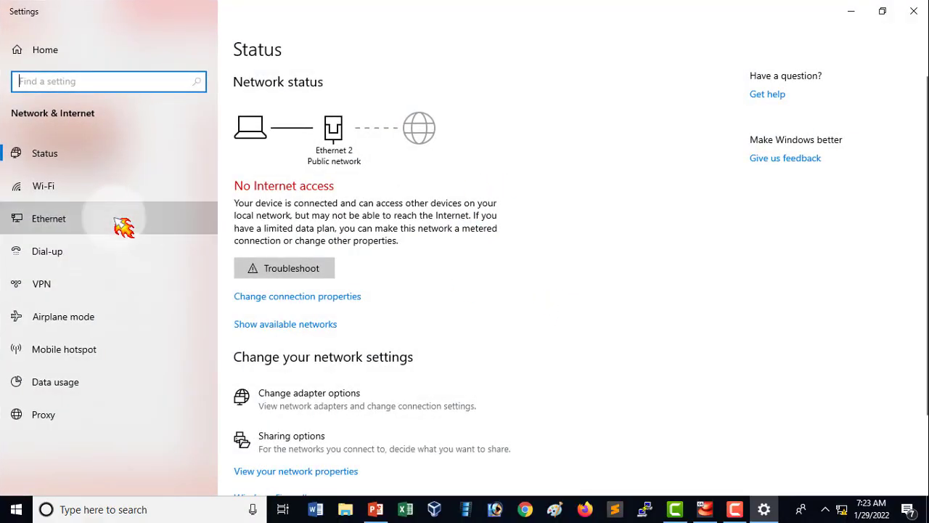
click(848, 103)
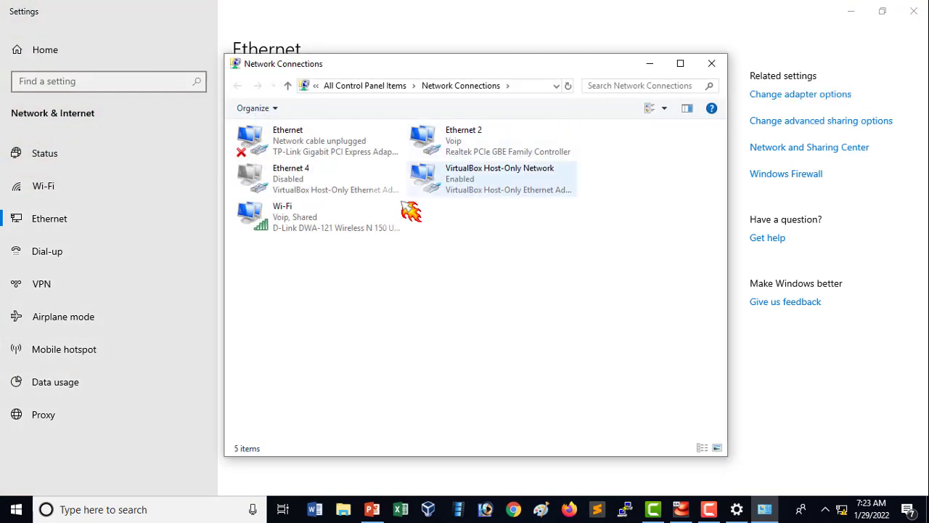
click(369, 213)
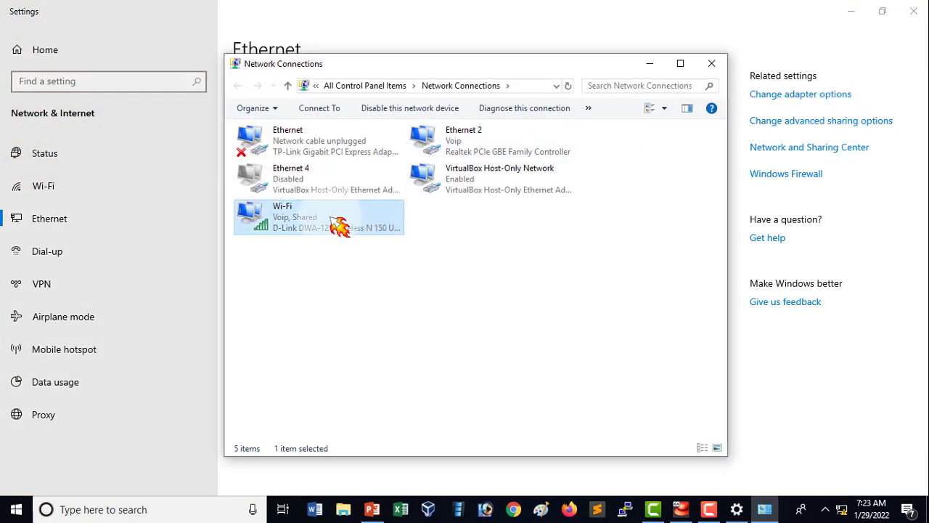
right_click(365, 216)
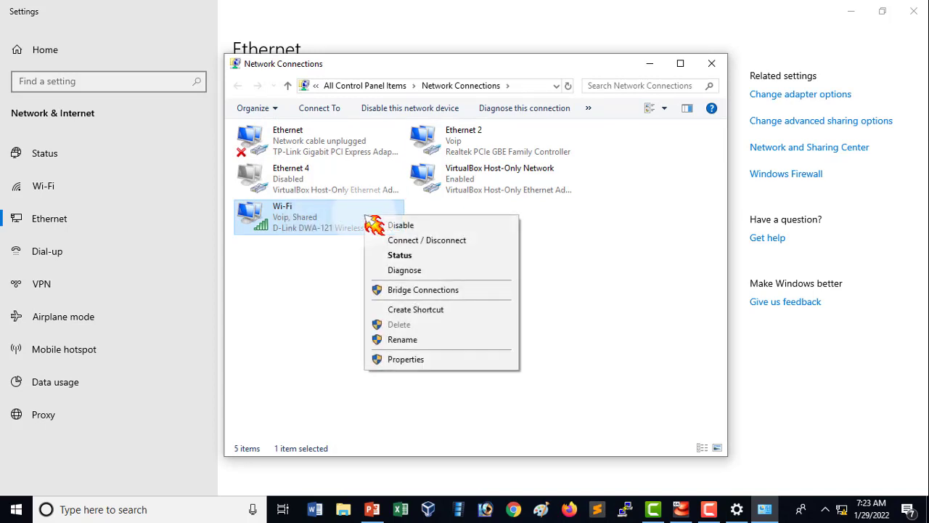
click(428, 256)
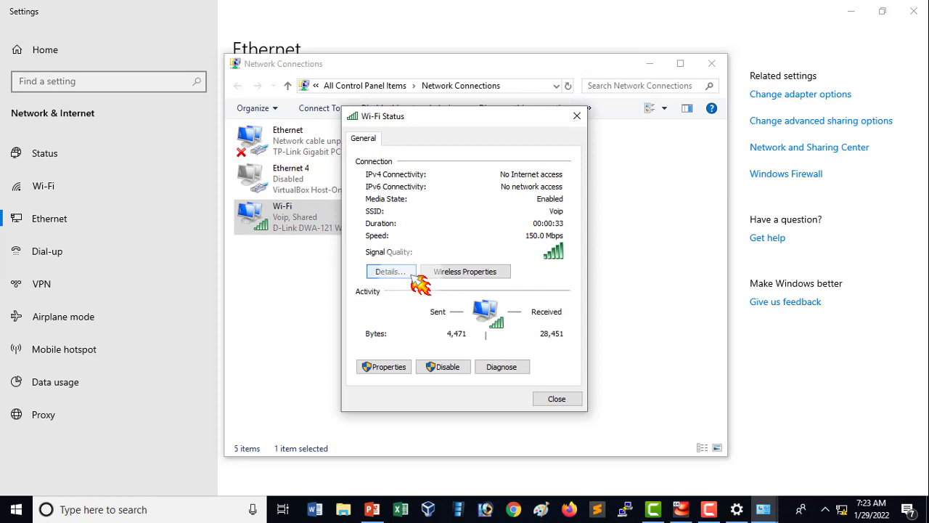
click(411, 273)
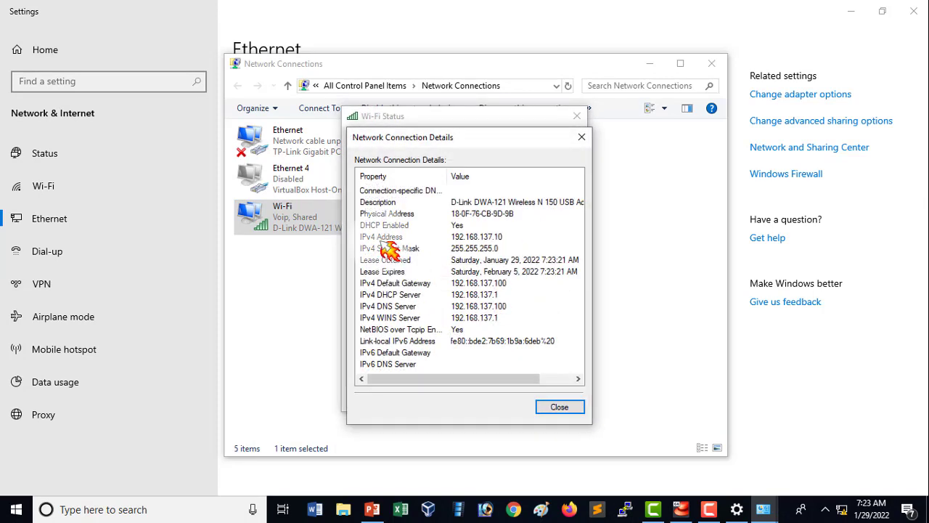
Compare the Wi-Fi connection's IPv4 address, default gateway and DNS server with the access point values on the topology slide.
click(517, 238)
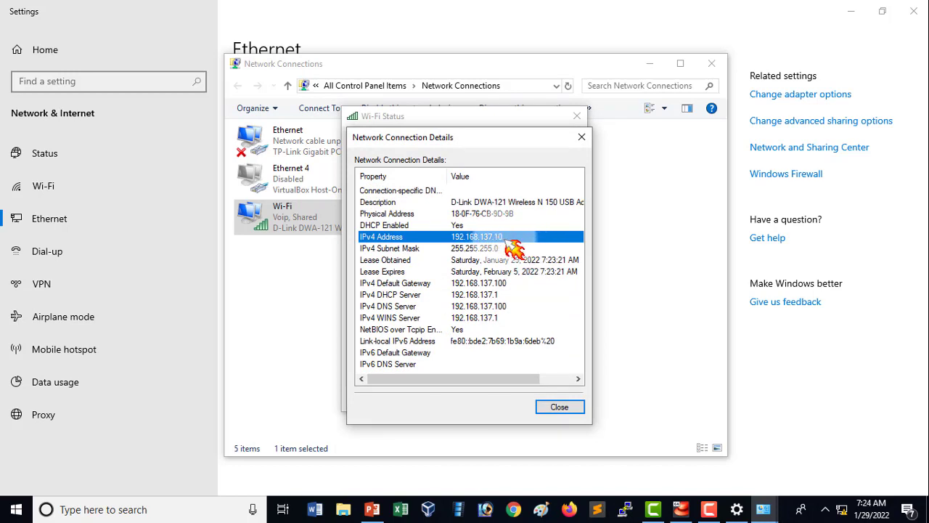
click(511, 284)
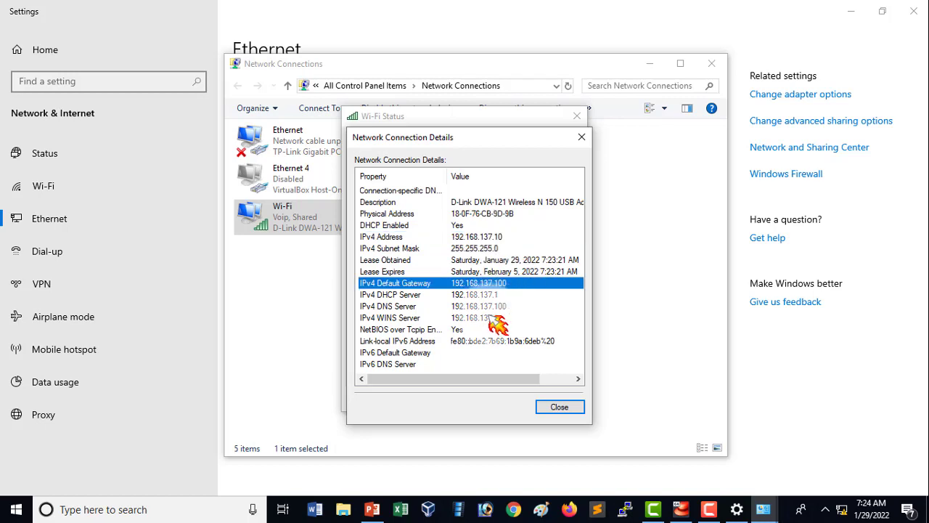
click(510, 307)
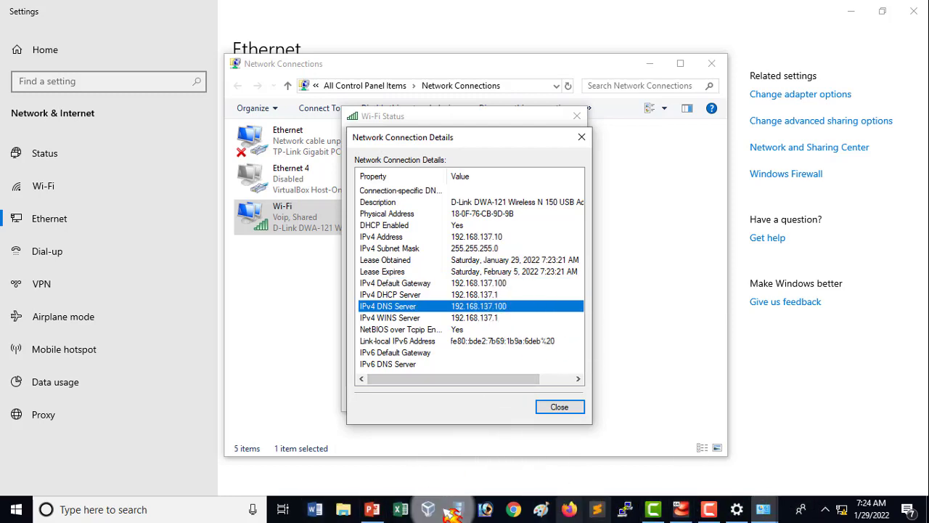
click(372, 509)
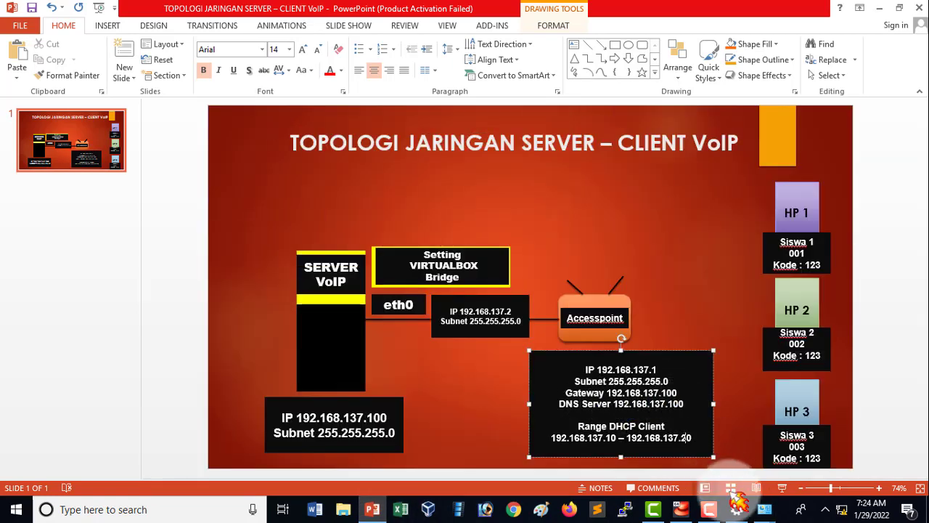
mouse_move(764, 508)
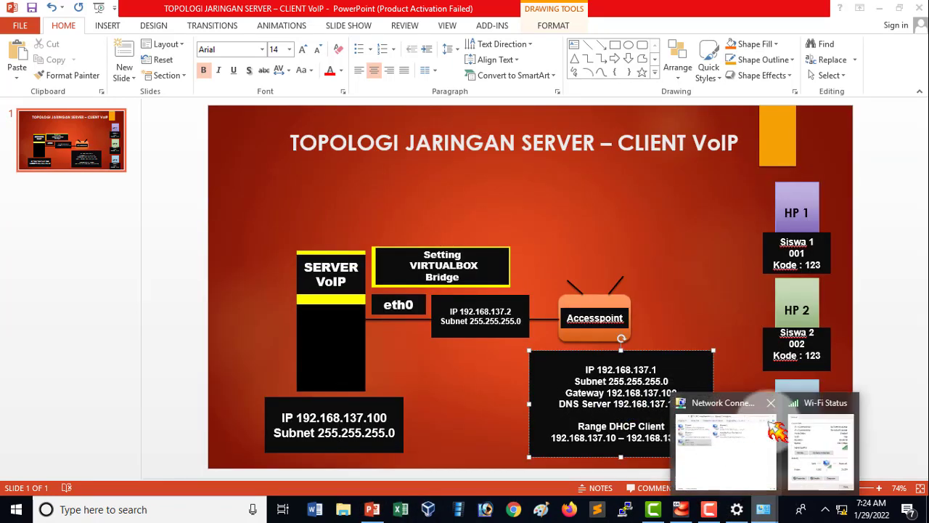
click(809, 447)
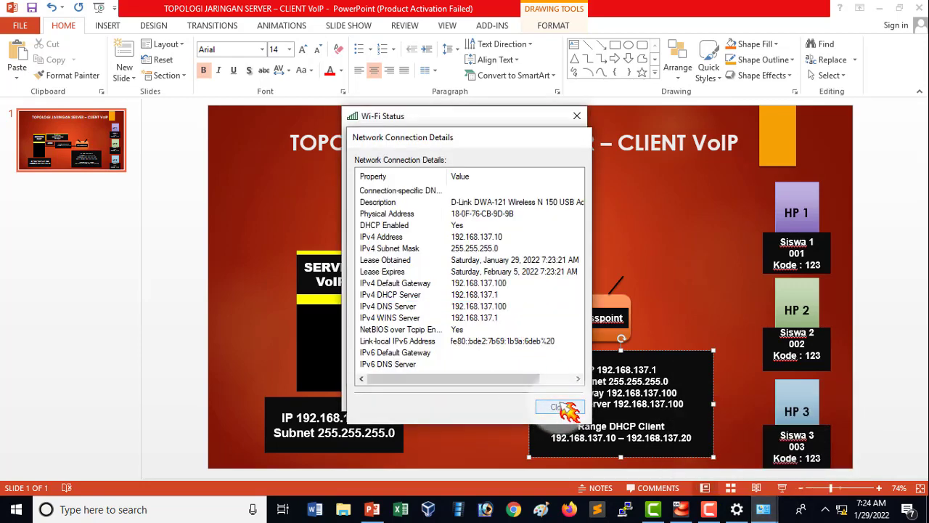
Close the Wi-Fi details, Wi-Fi status and Network Connections windows, and bring the network settings window forward.
click(559, 407)
click(553, 394)
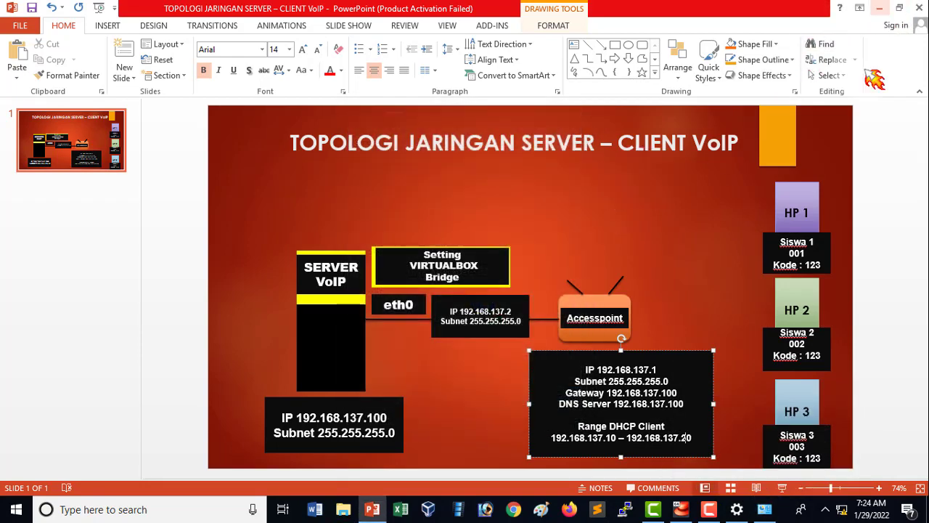
click(765, 508)
click(709, 67)
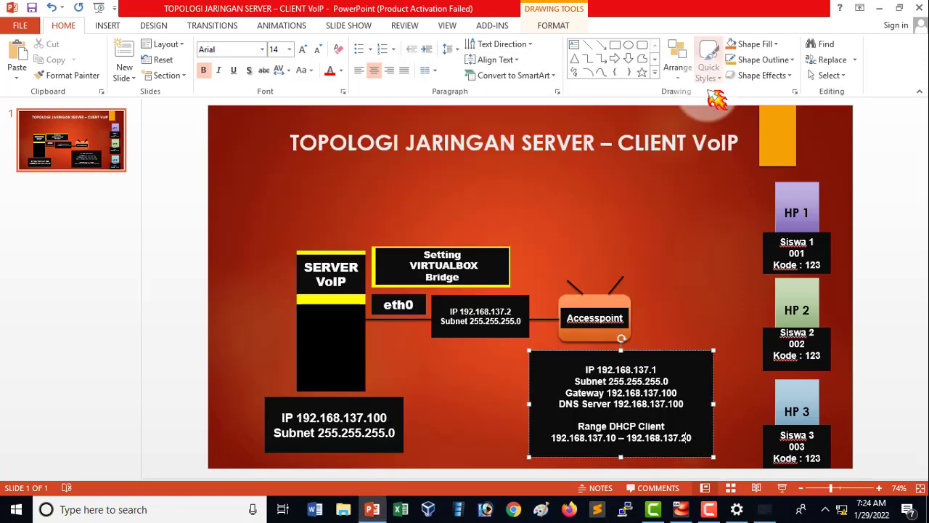
click(764, 509)
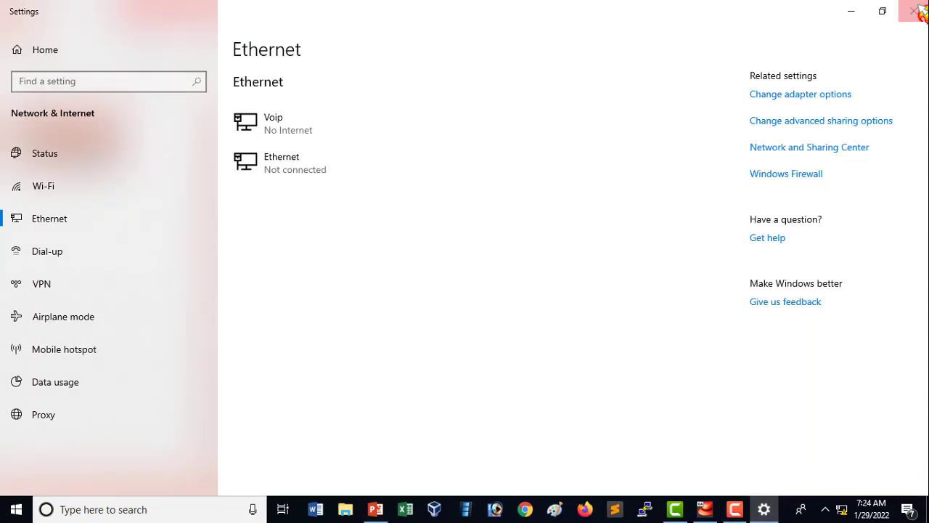